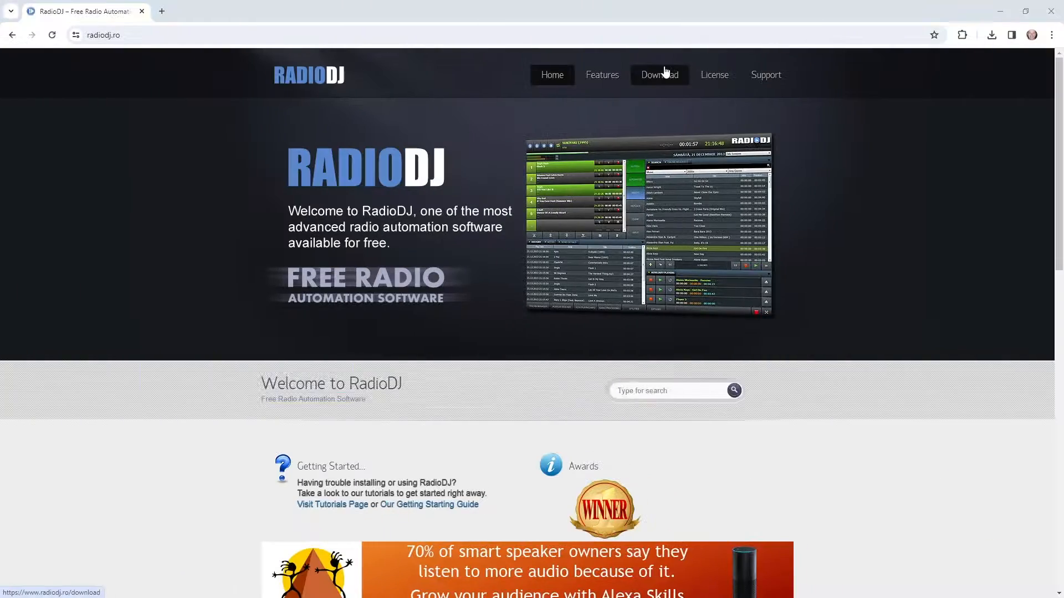
- Download the Teaser Audio Elements file listed under Audio Files on the RadioDJ download page
scroll(710, 239, down, 11)
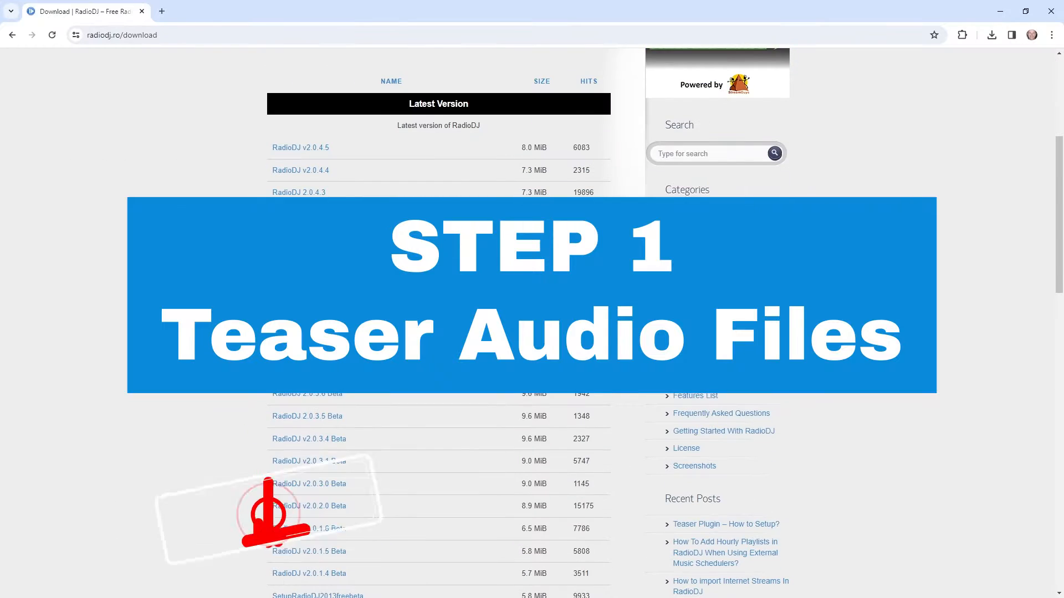
scroll(438, 333, down, 3)
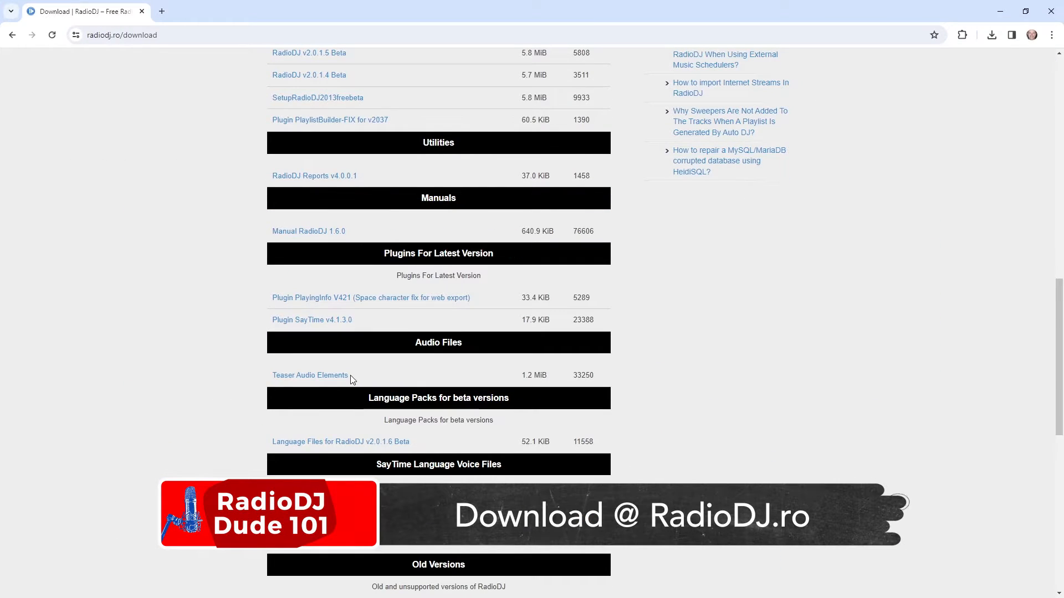
click(325, 381)
scroll(324, 382, down, 1)
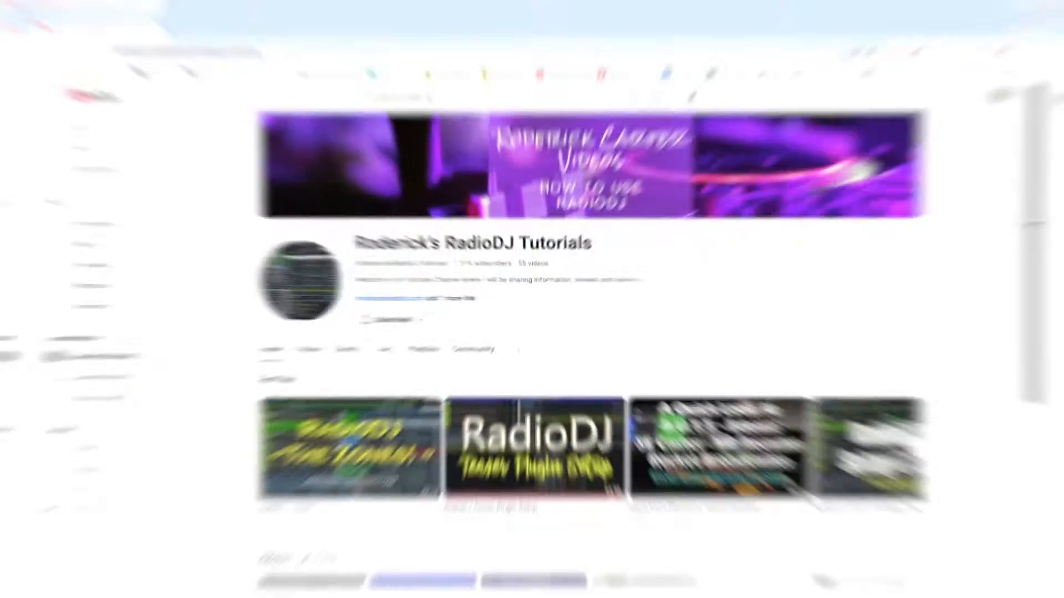
- Browse the RadioDJ tutorials YouTube channel, checking its Popular videos for further setup guides
scroll(1052, 326, down, 3)
scroll(1052, 326, down, 2)
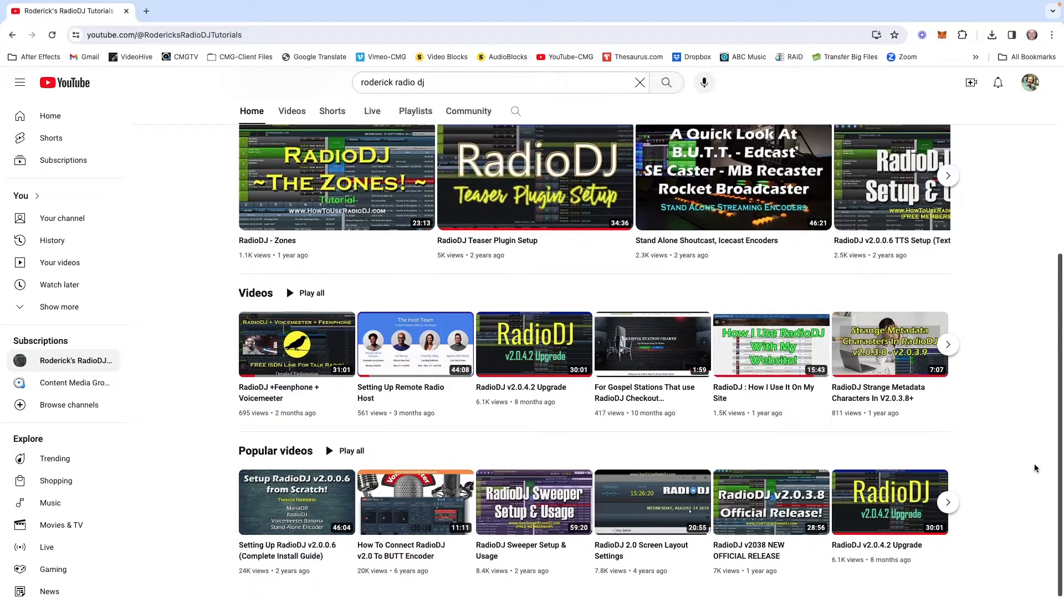
click(948, 503)
click(532, 501)
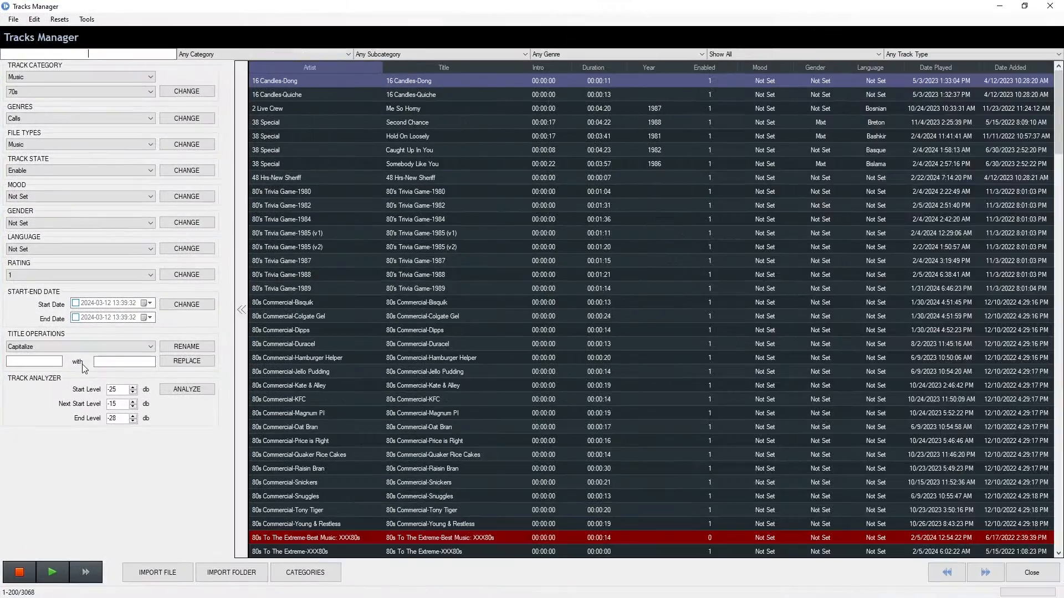
- Review the Teaser category's subcategories Teaser-Intro, Teaser-Outro and Teaser-Transition in the Categories Manager, leaving without changes
click(307, 573)
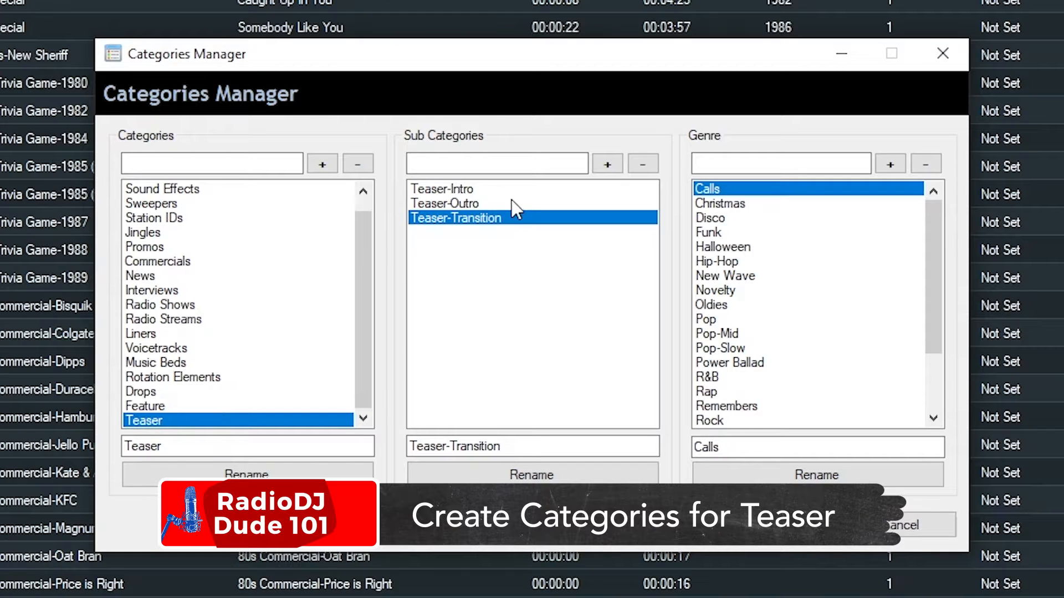
click(512, 191)
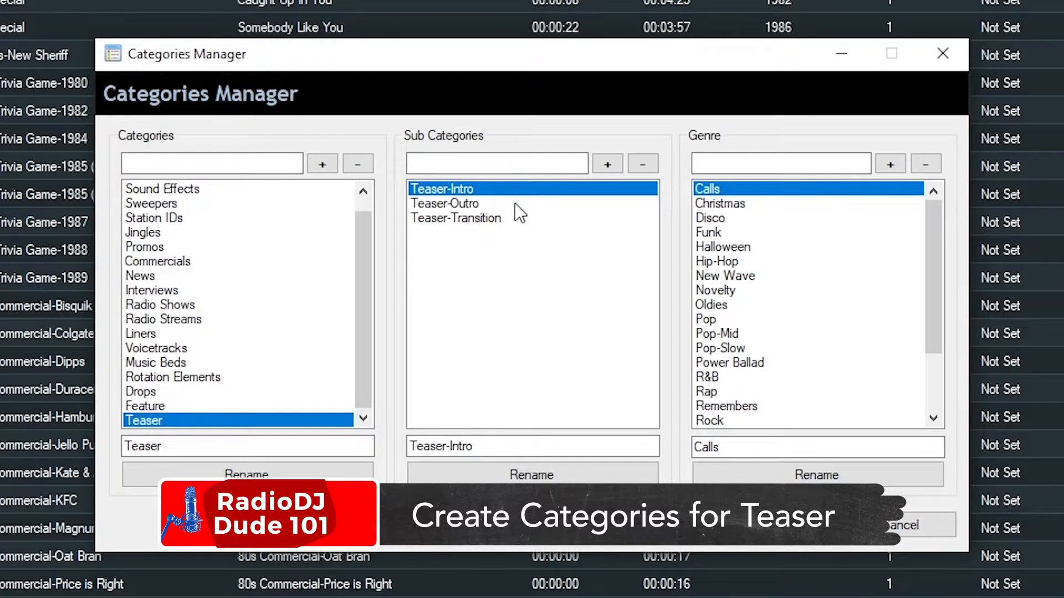
click(514, 203)
click(507, 219)
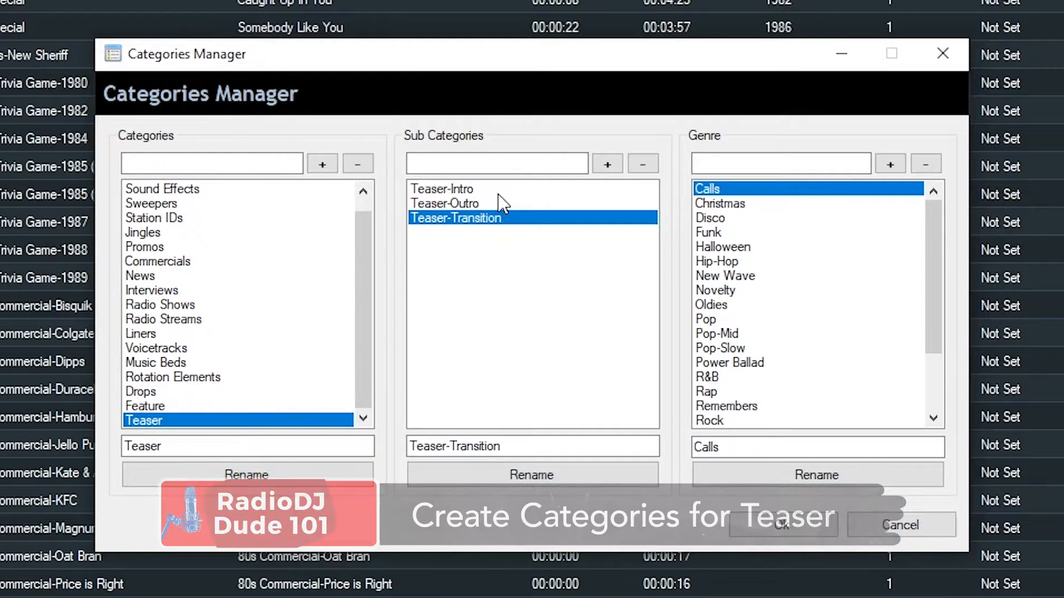
click(504, 192)
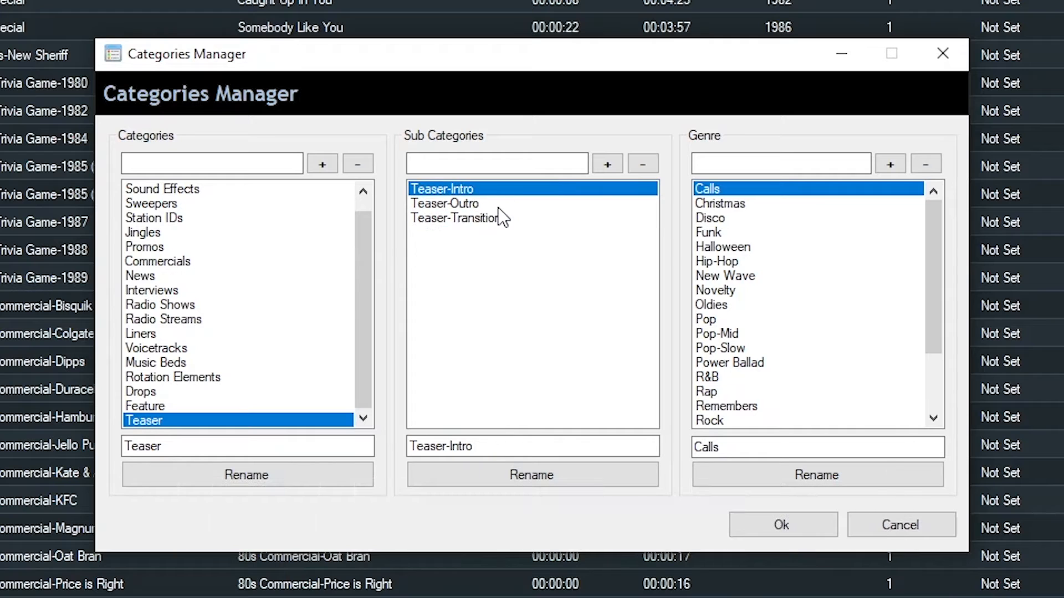
click(498, 205)
click(517, 219)
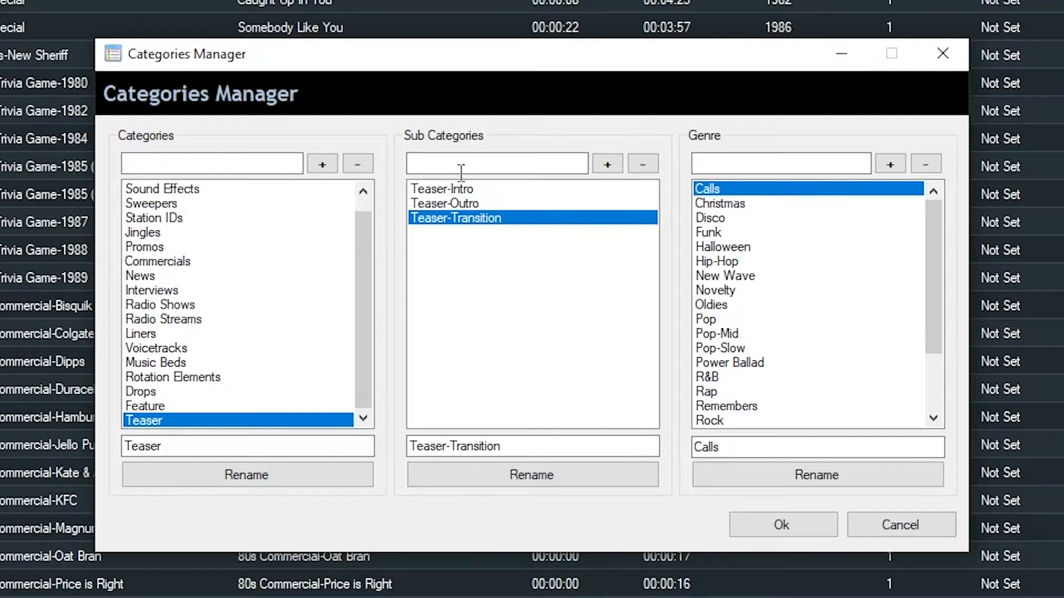
click(887, 525)
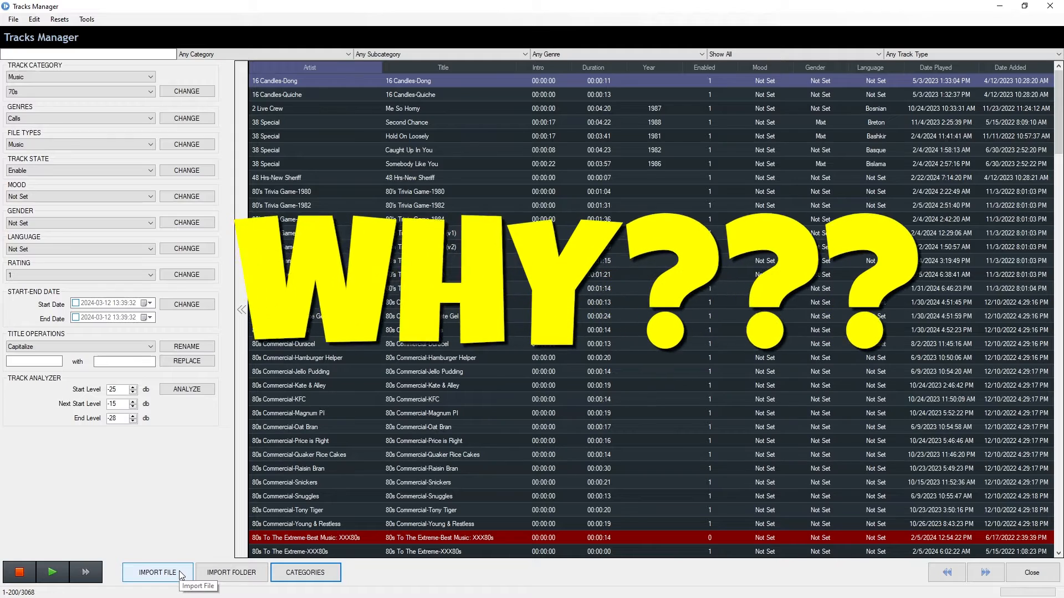
- Start a track import and load Teaser Intro 01.mp3 from the IN folder of TeaserElements-RDJ
click(180, 573)
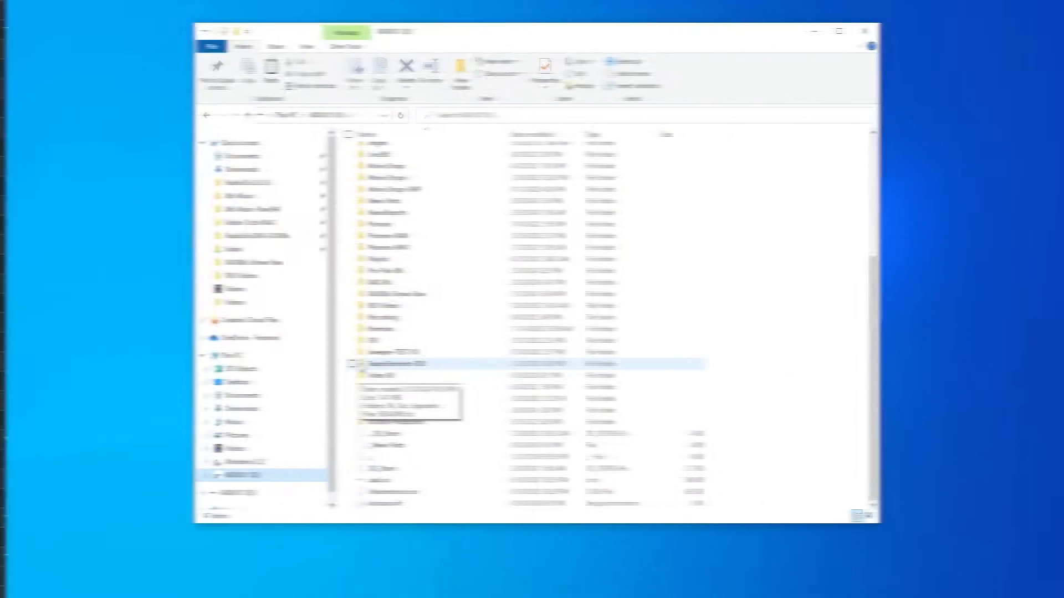
click(354, 364)
double_click(354, 364)
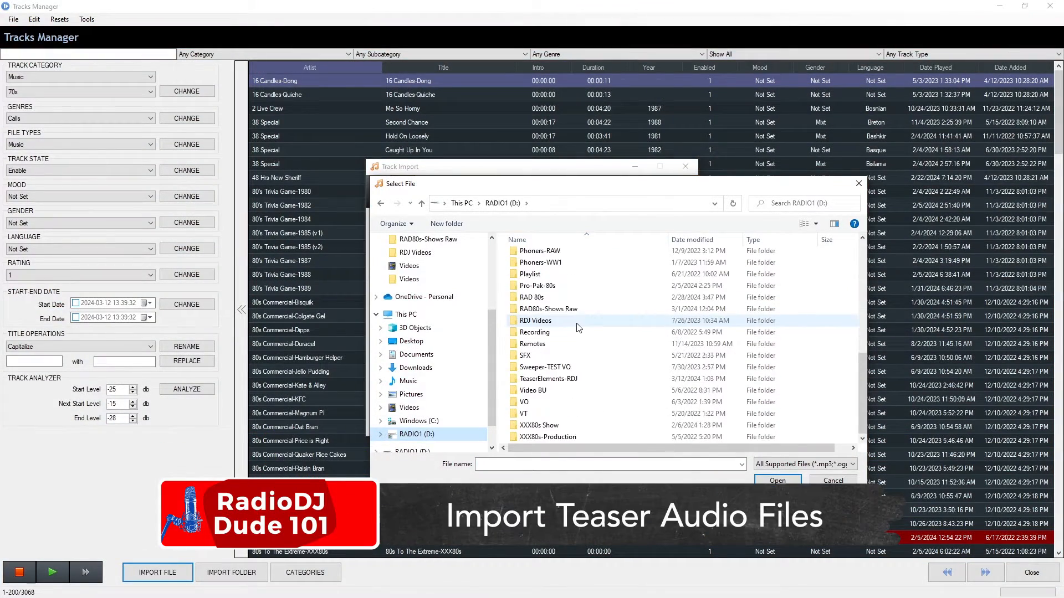
scroll(575, 327, down, 4)
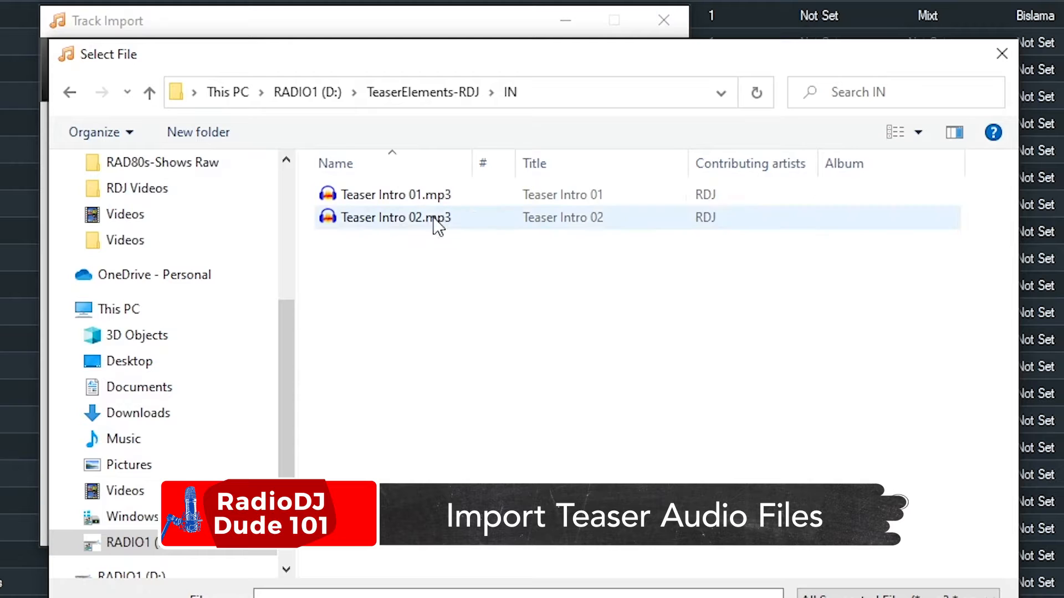
click(565, 260)
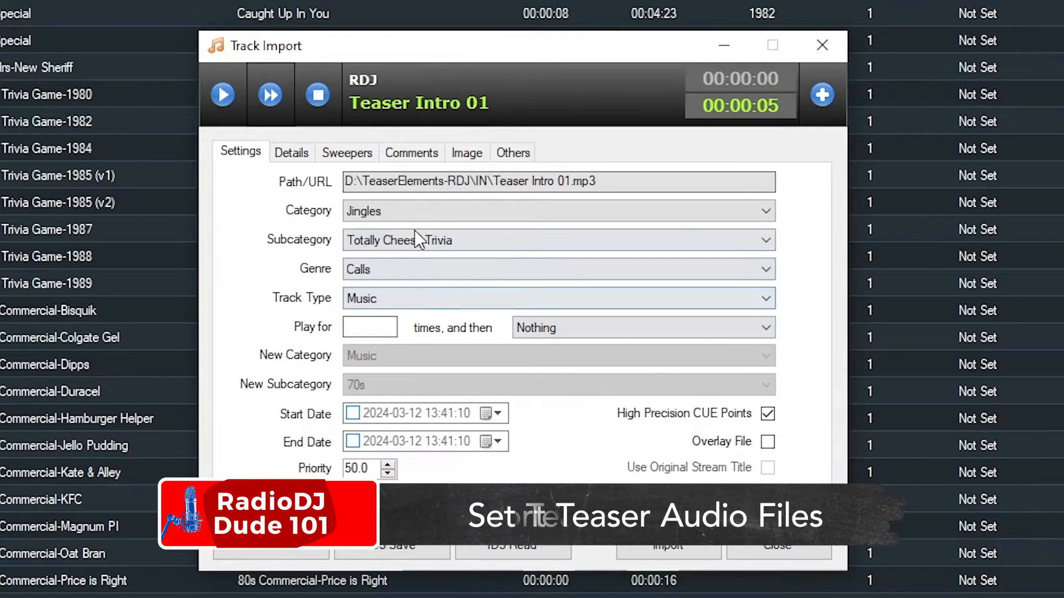
- Assign Teaser Intro 01 the category Teaser, subcategory Teaser-Intro and track type Other
click(409, 207)
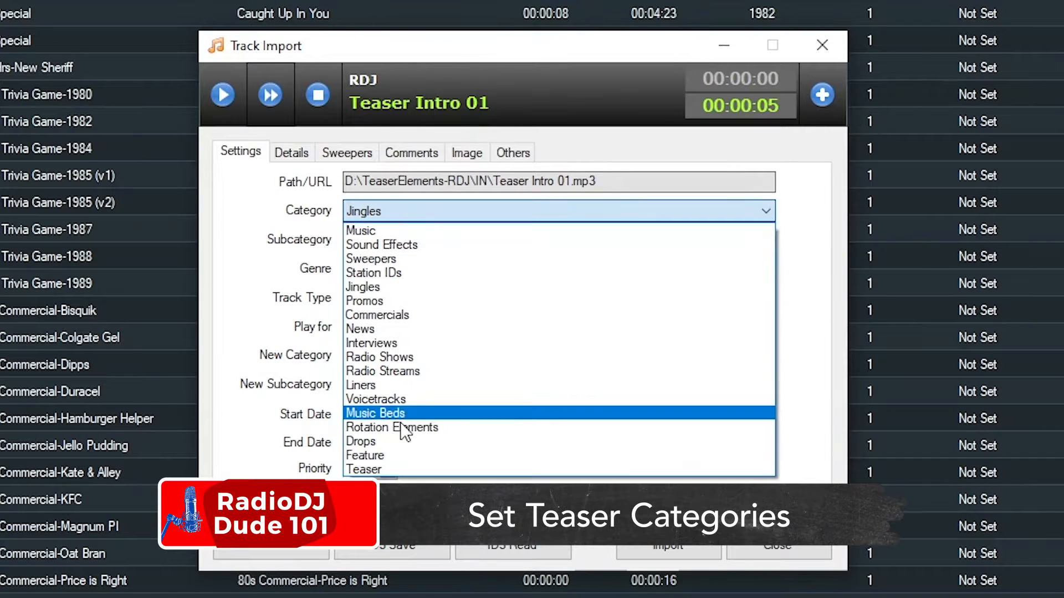
click(388, 469)
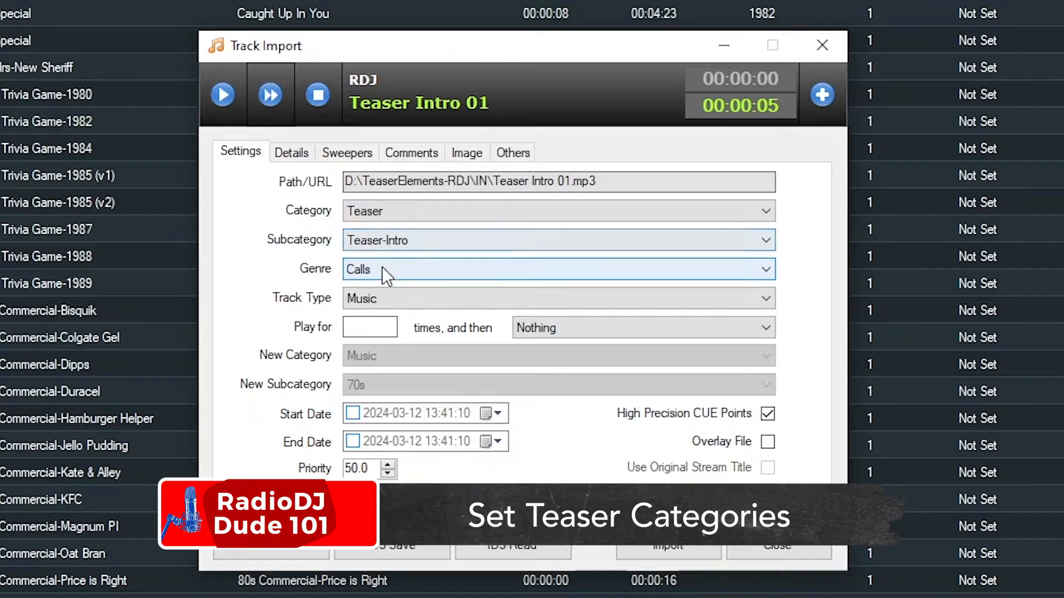
click(385, 299)
click(383, 403)
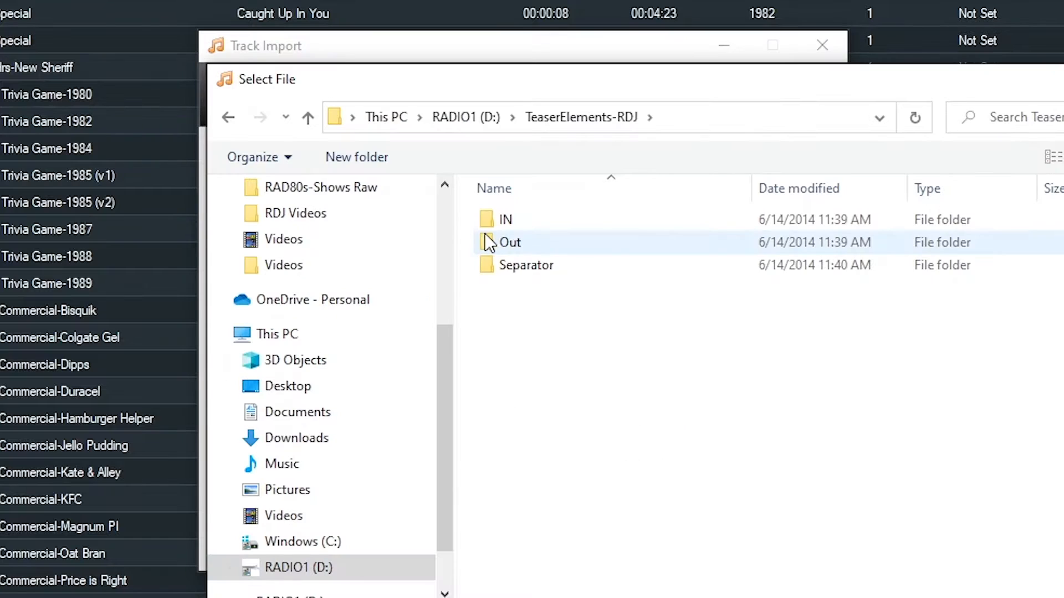
- Load Ending 1.mp3 from the Out folder of TeaserElements-RDJ into the track import
double_click(487, 240)
click(538, 221)
key(Return)
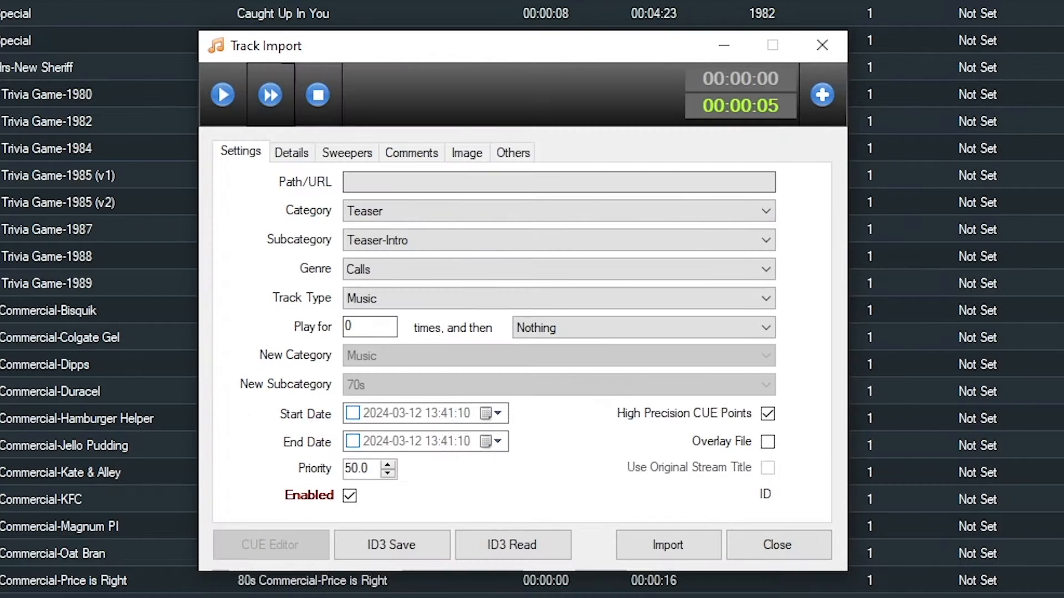
- Set the Ending 1 track's subcategory to Teaser-Outro and its track type to Other, and check its details
click(390, 239)
click(387, 271)
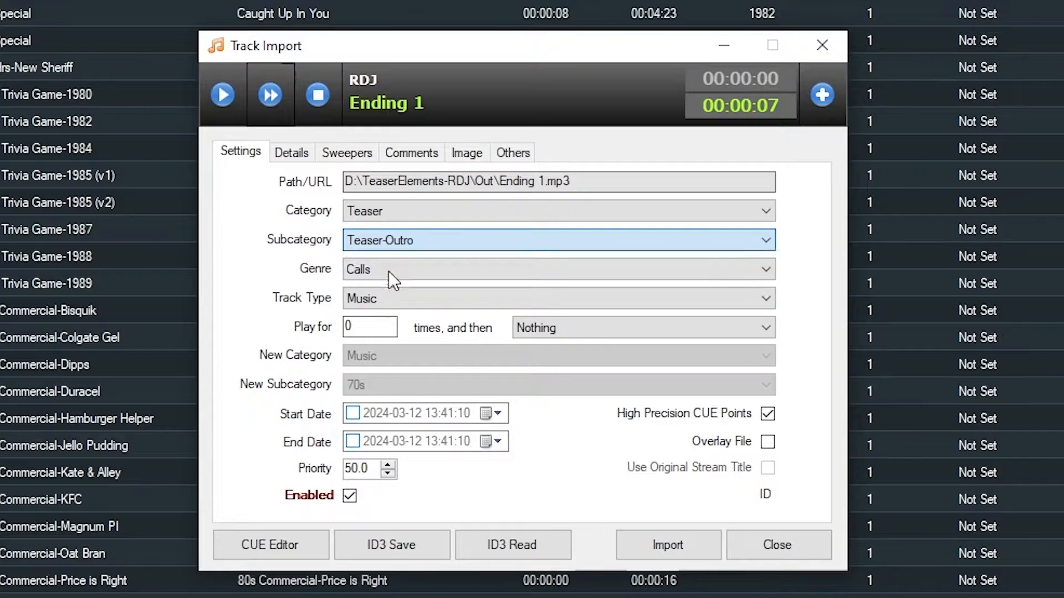
click(374, 295)
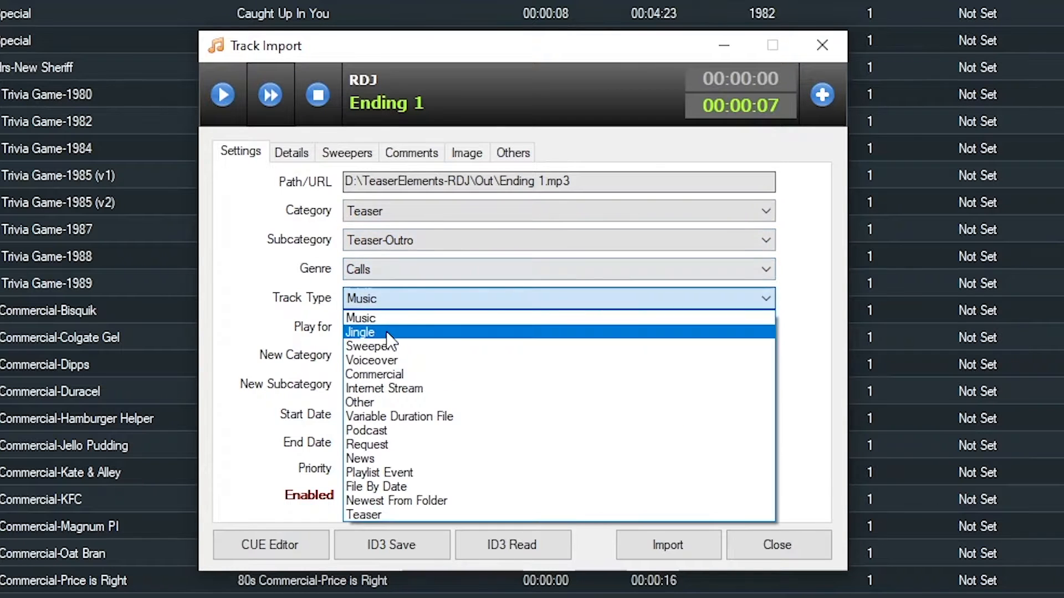
click(386, 401)
click(291, 152)
click(244, 153)
- Play Ending 1 in the CUE Editor and move its Next Start cue point slightly earlier
click(284, 545)
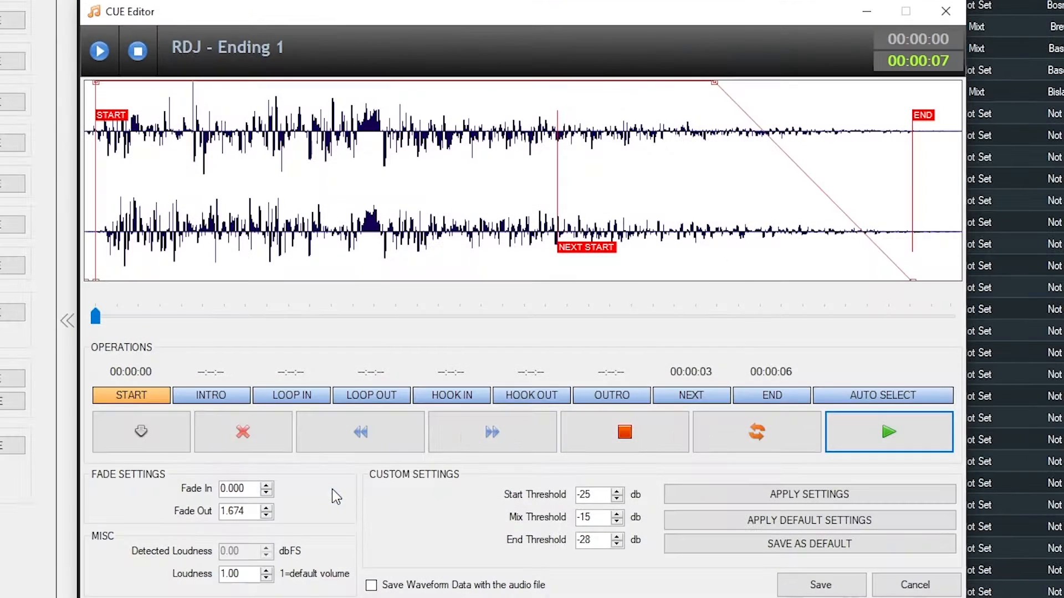
click(871, 428)
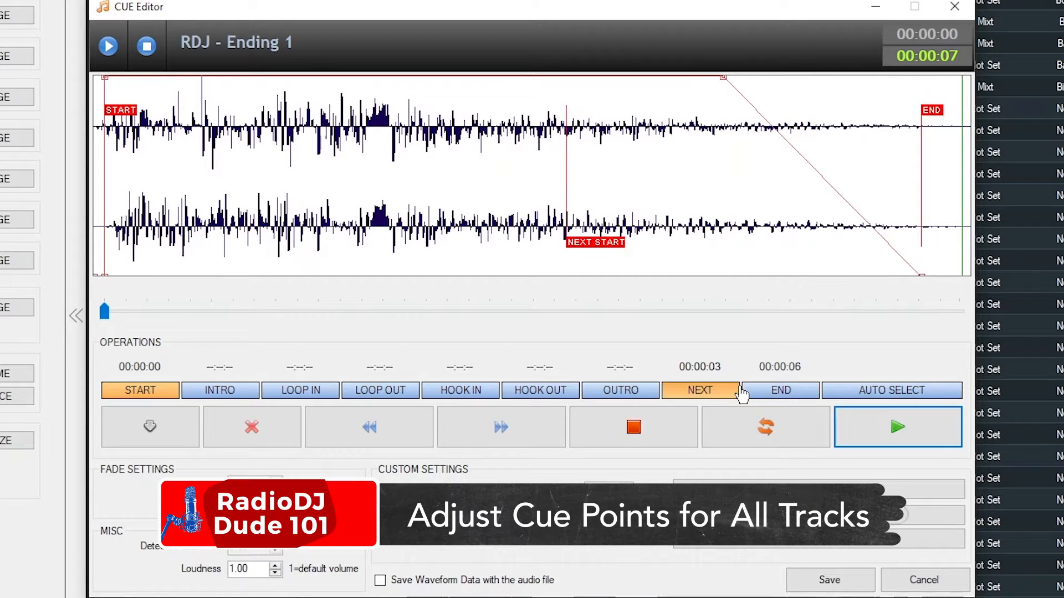
click(701, 391)
drag(579, 248, 523, 256)
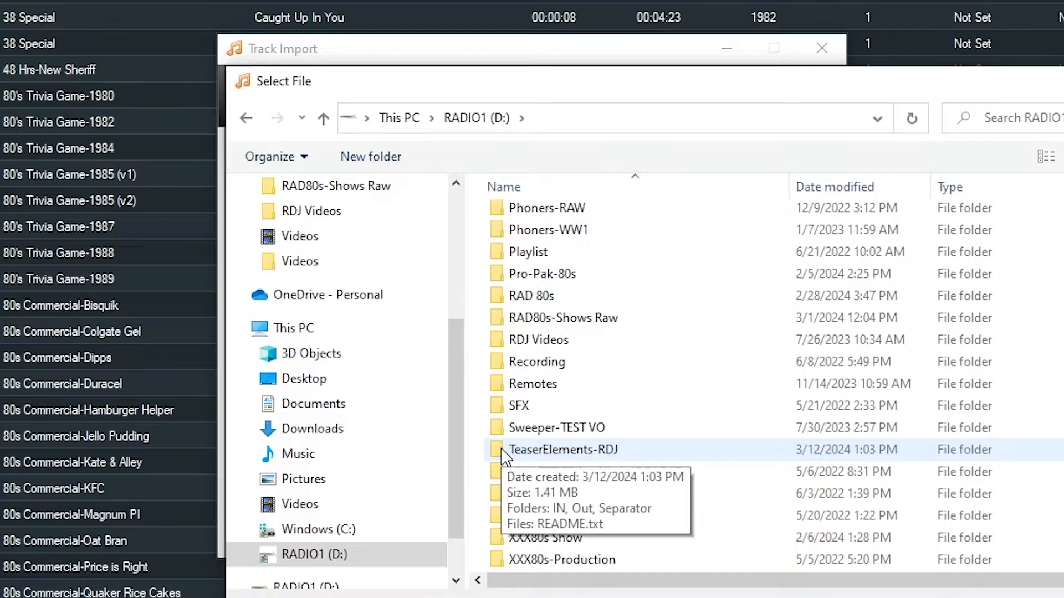
- Load Transition 1.mp3 from the Separator folder of TeaserElements-RDJ into the track import
double_click(502, 449)
click(497, 268)
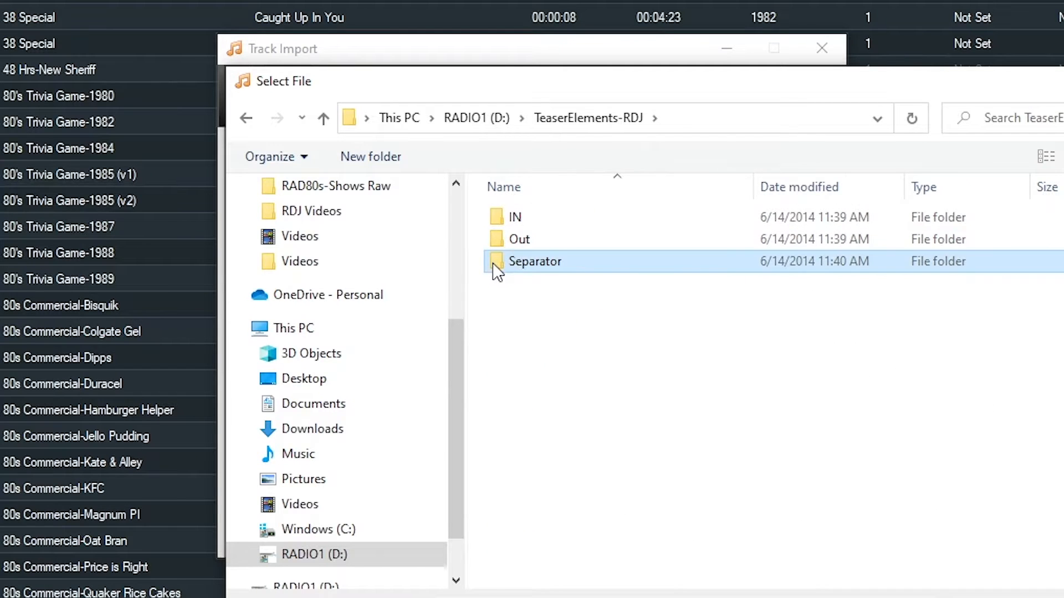
double_click(497, 266)
key(Return)
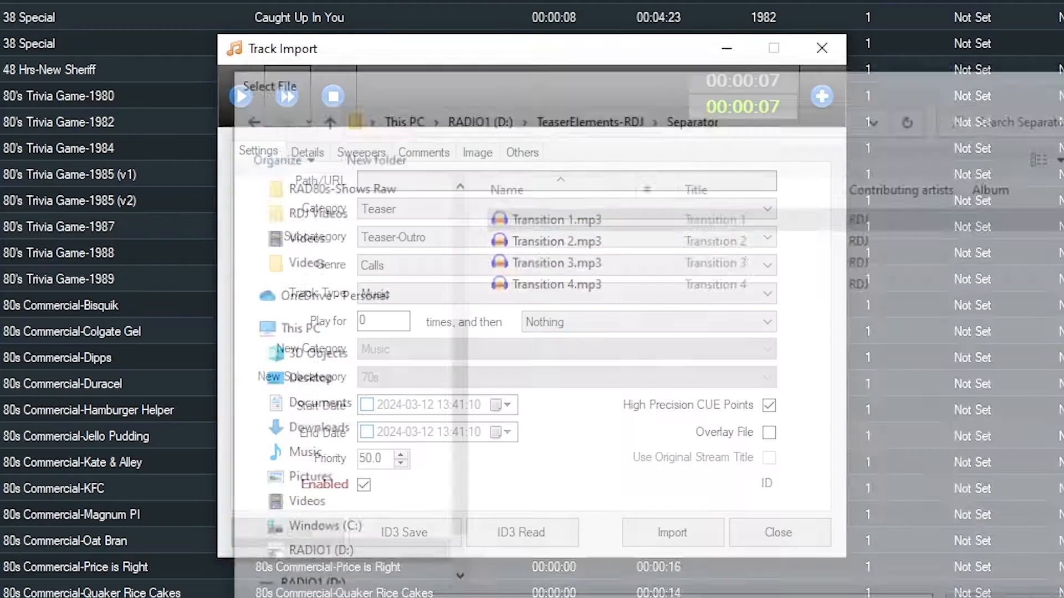
- Set the Transition 1 track's subcategory to Teaser-Transition and its track type to Other
click(428, 238)
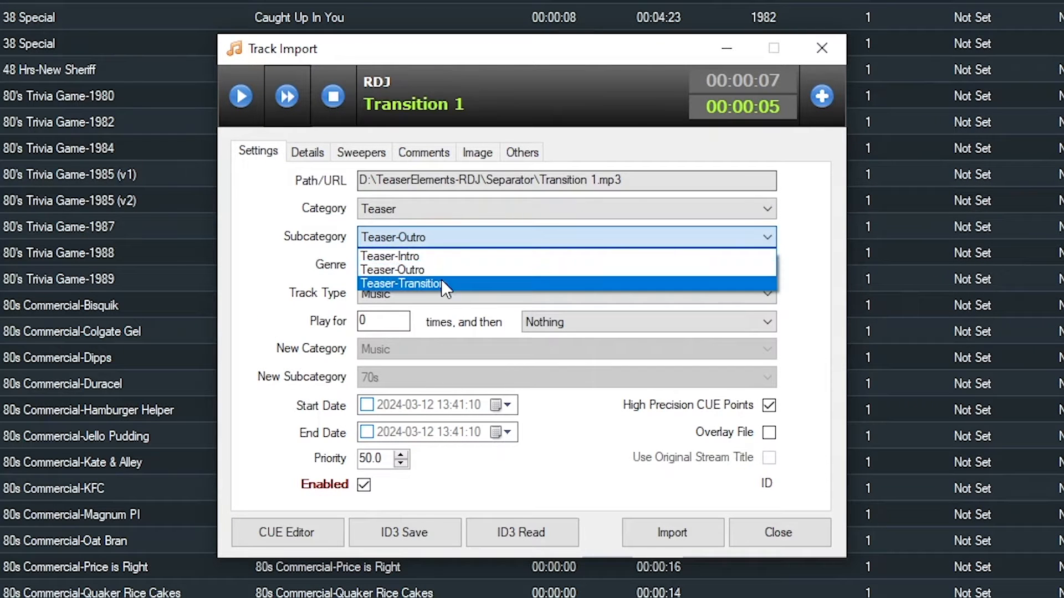
click(441, 278)
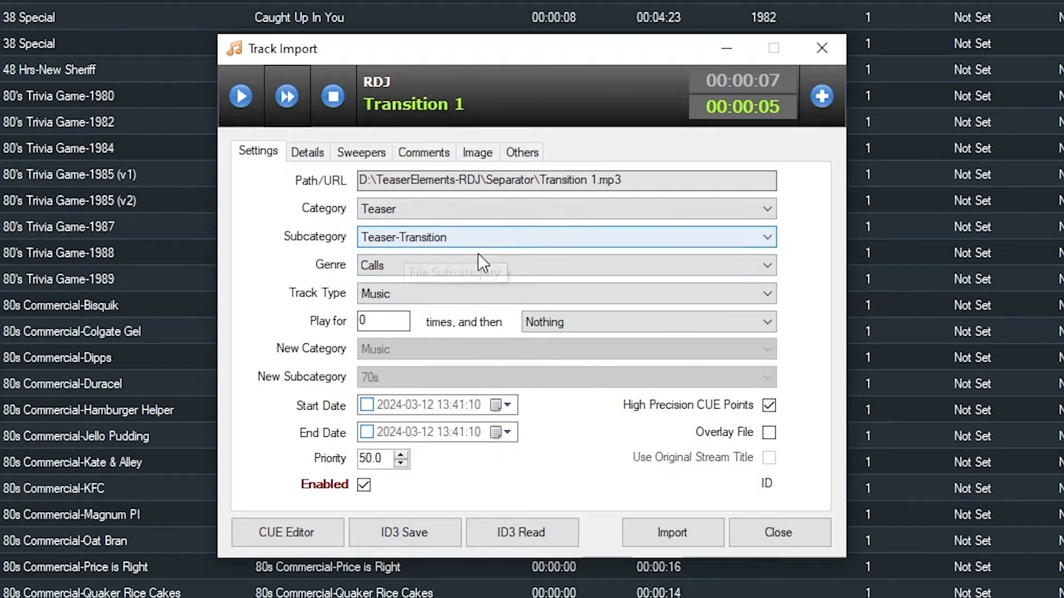
click(430, 295)
click(456, 395)
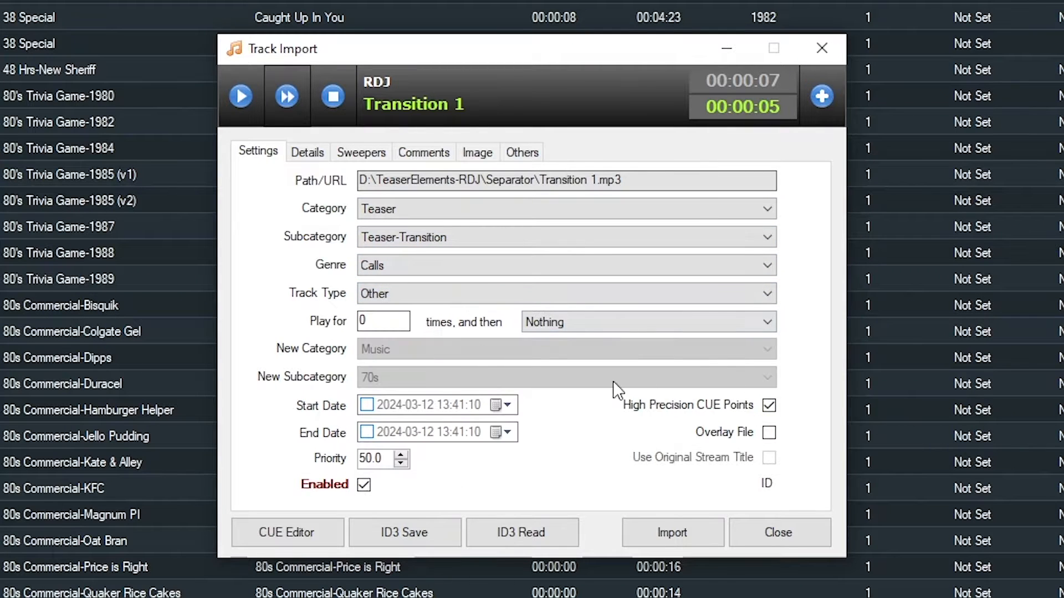
- Play Transition 1 in the CUE Editor, move its Next Start cue point earlier to about 2 seconds, and save the cue points
click(297, 532)
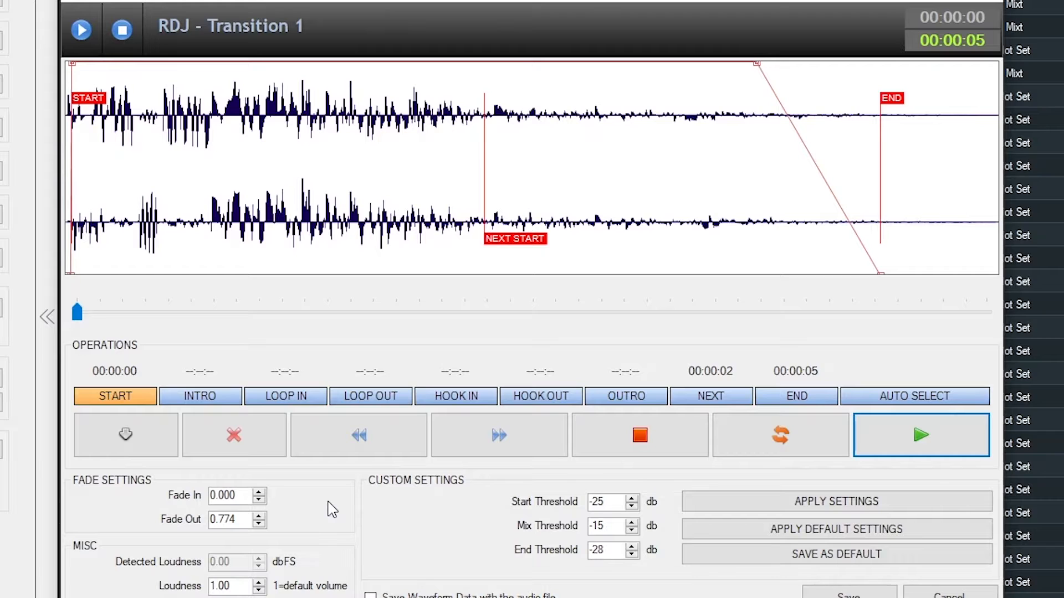
click(931, 442)
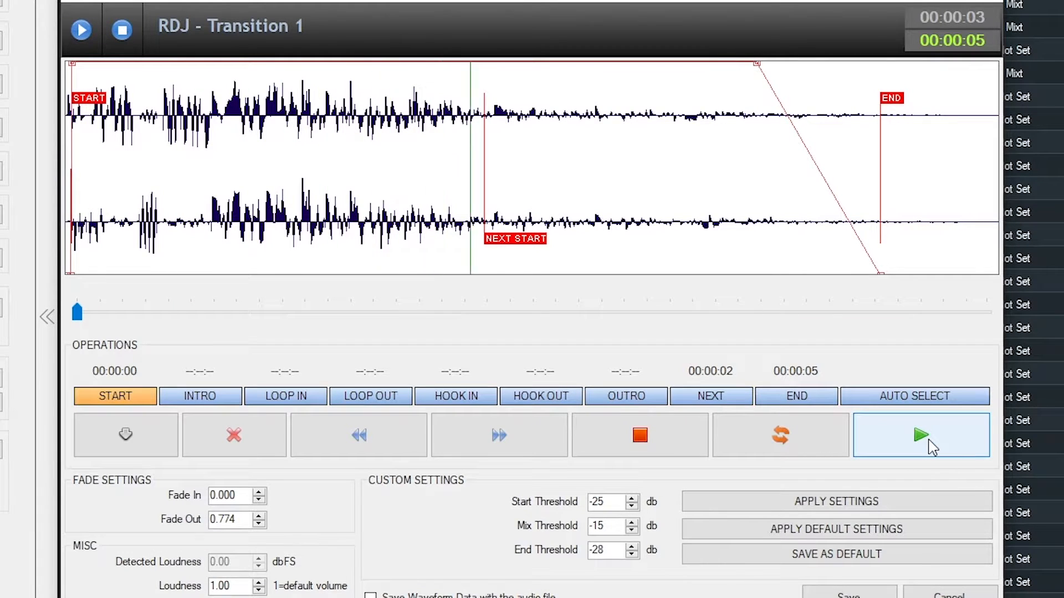
click(610, 442)
click(710, 395)
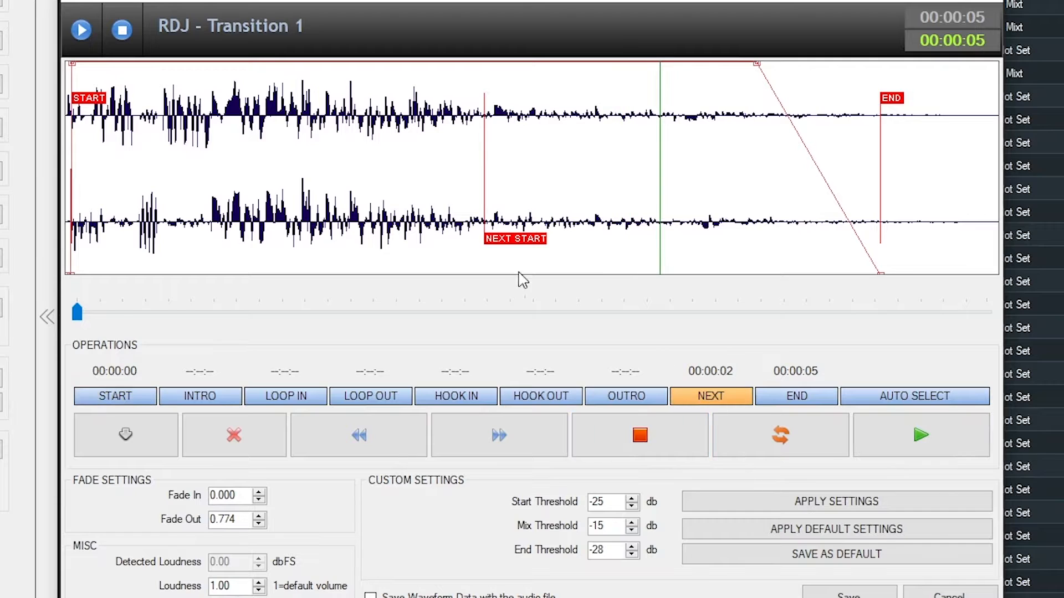
mouse_move(510, 243)
mouse_down()
mouse_move(426, 245)
mouse_move(404, 256)
mouse_up()
click(922, 442)
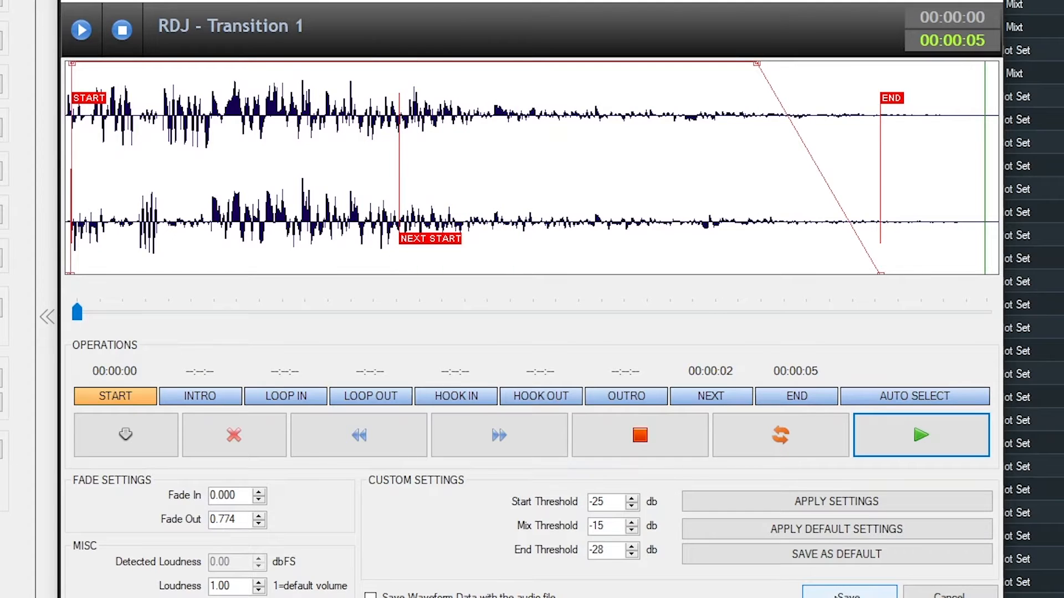
click(842, 595)
- Import the Transition 1 track, and browse the RADIO1 (D:) drive for the next file to load into the track import
click(691, 540)
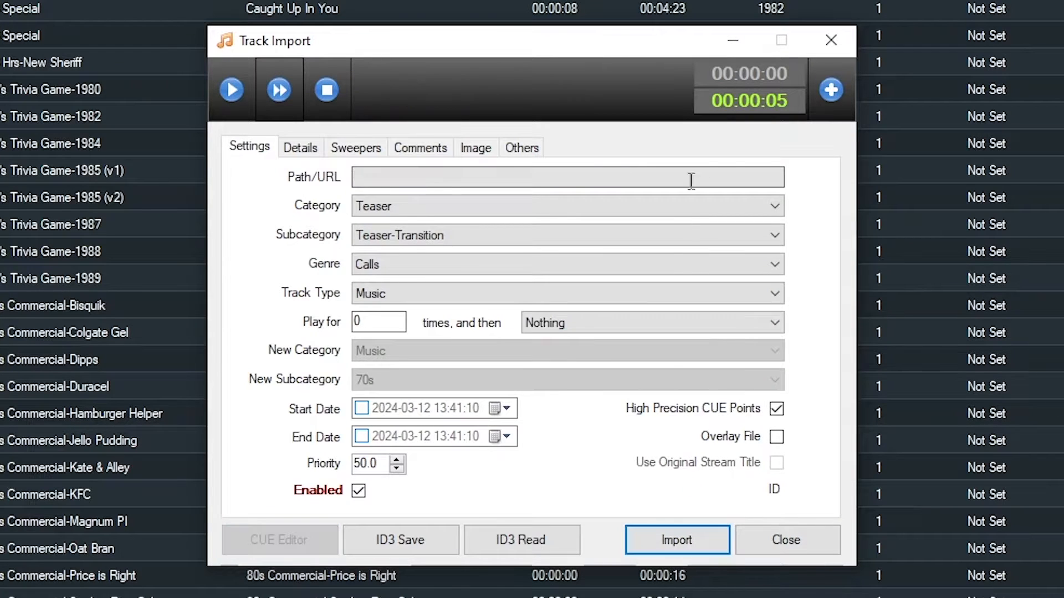
click(831, 89)
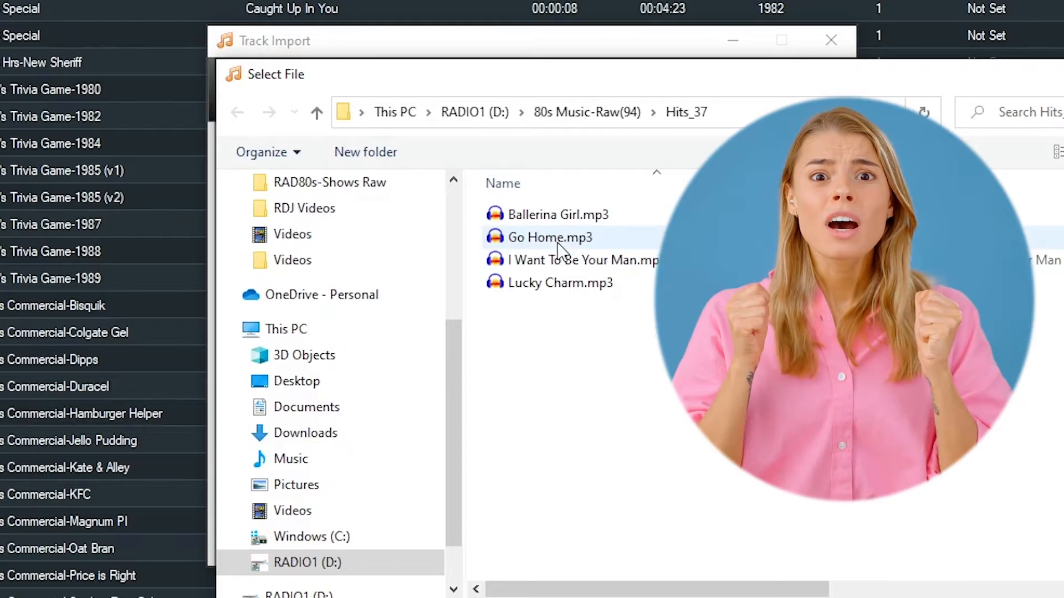
click(310, 565)
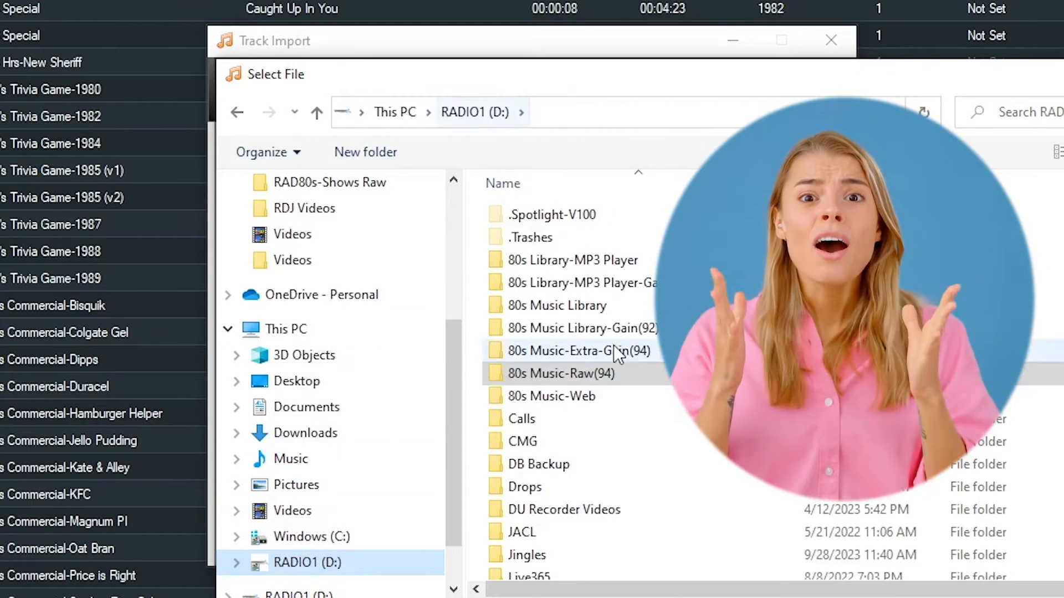
scroll(665, 468, down, 7)
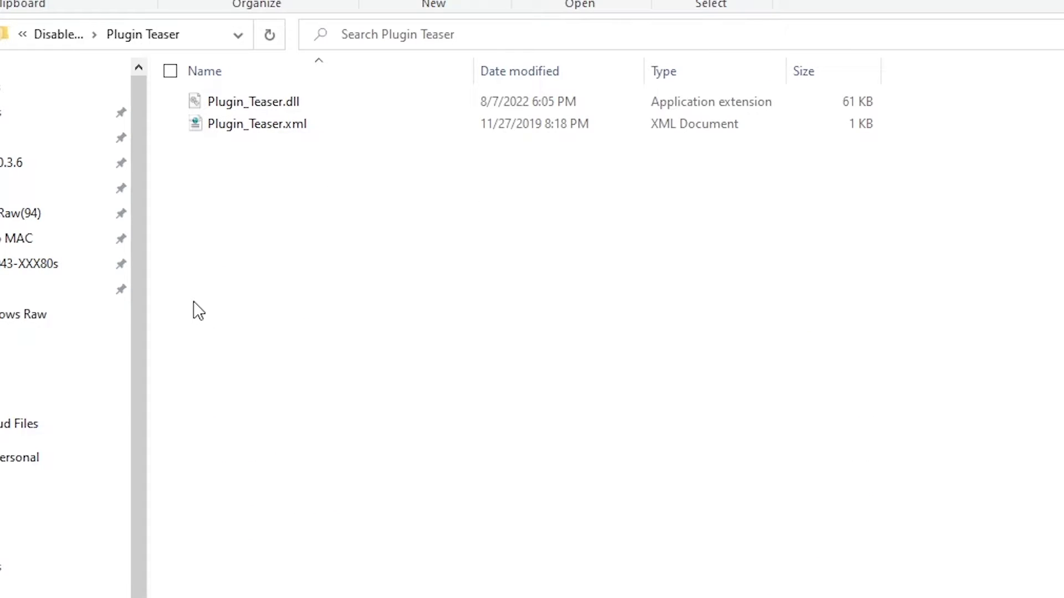
- Copy Plugin_Teaser.dll and Plugin_Teaser.xml from the Plugin Teaser folder in Disabled Plugins into RadioDJ's Plugins folder
click(258, 106)
shift+click(269, 131)
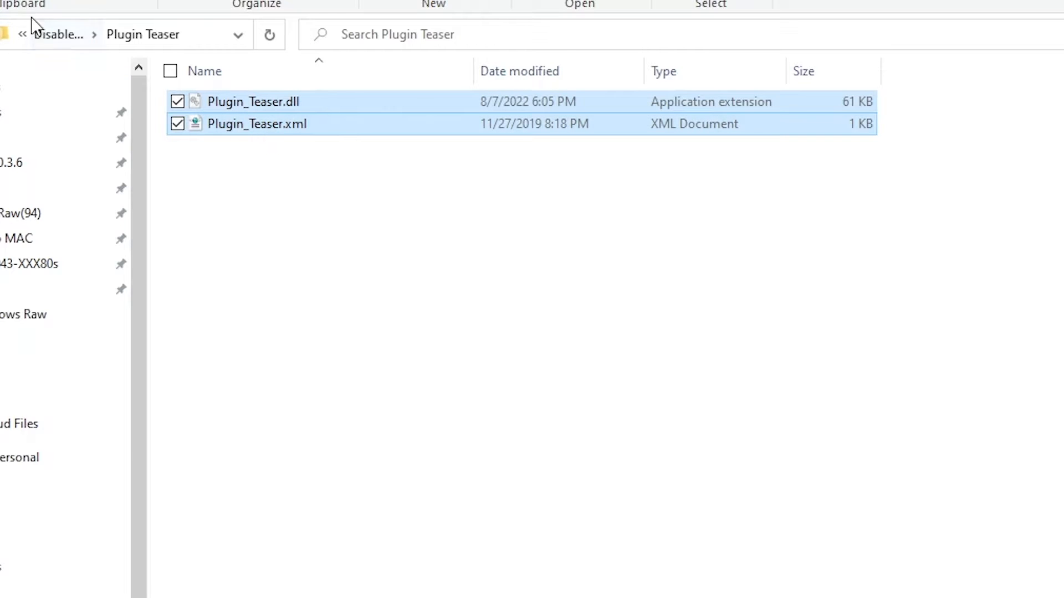
click(58, 35)
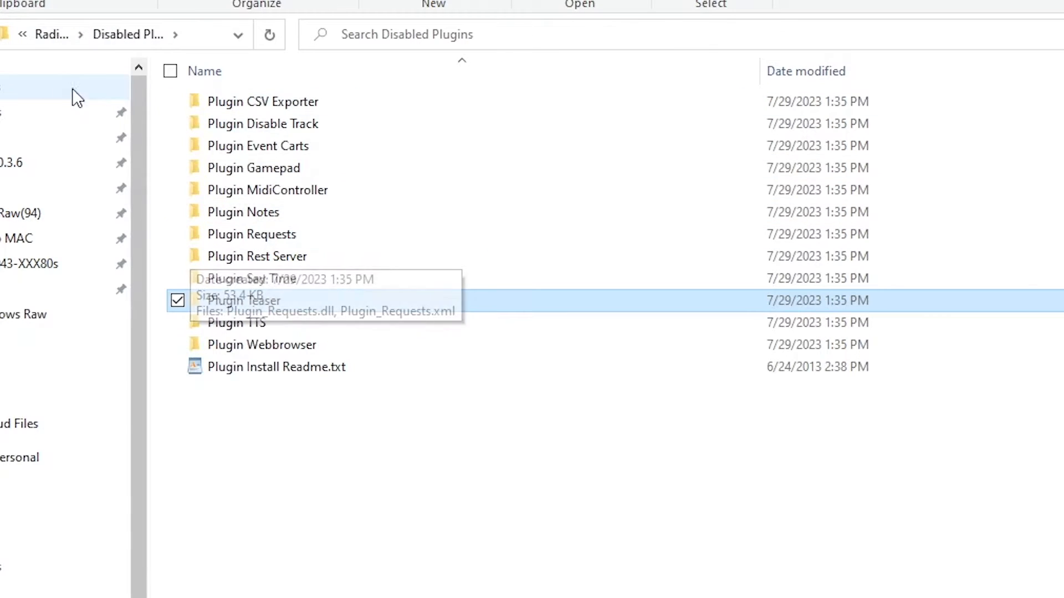
click(44, 40)
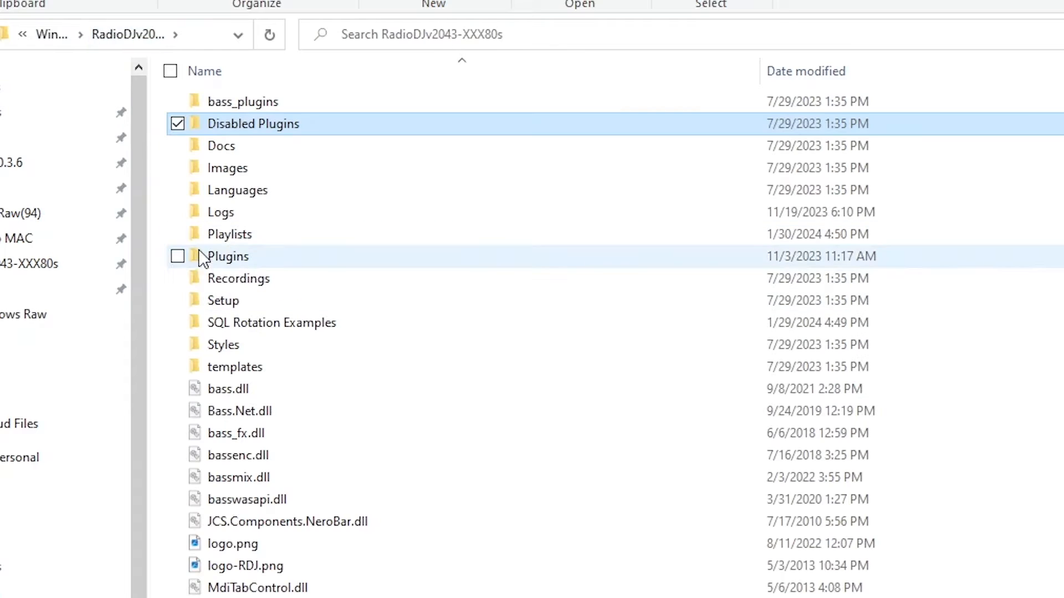
click(200, 258)
double_click(201, 258)
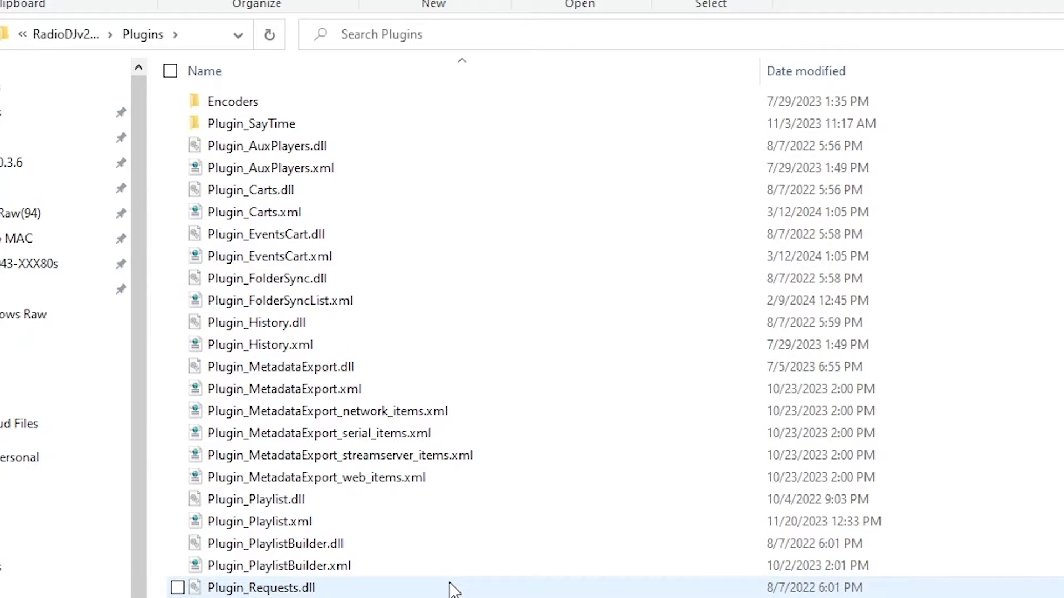
scroll(449, 584, down, 3)
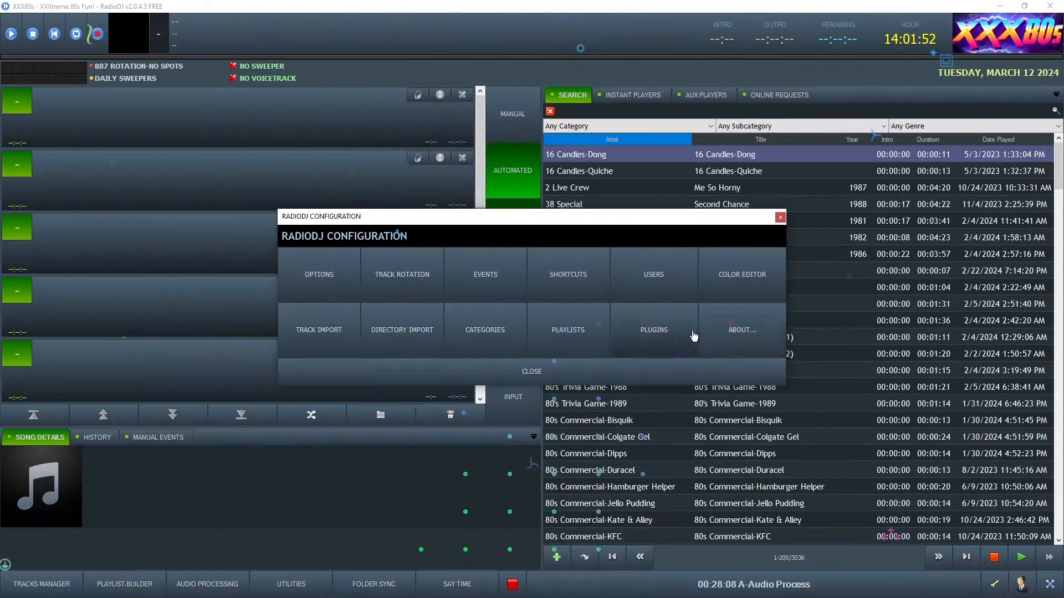
- Open the Teaser plugin's settings from the RadioDJ configuration and set the Intro Subcategory to Teaser and Teaser-Intro
click(651, 329)
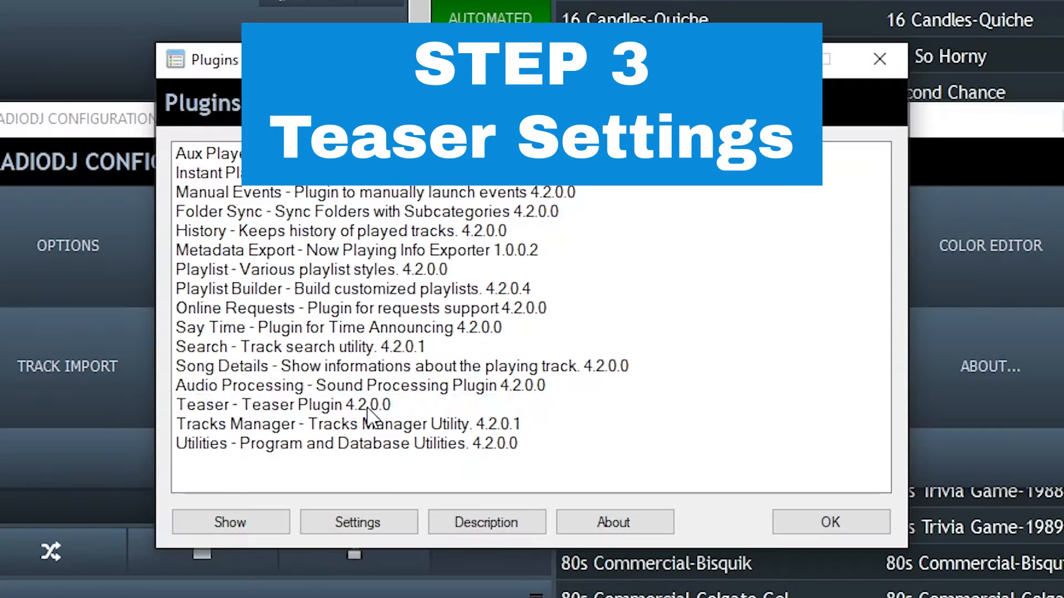
click(467, 348)
click(343, 521)
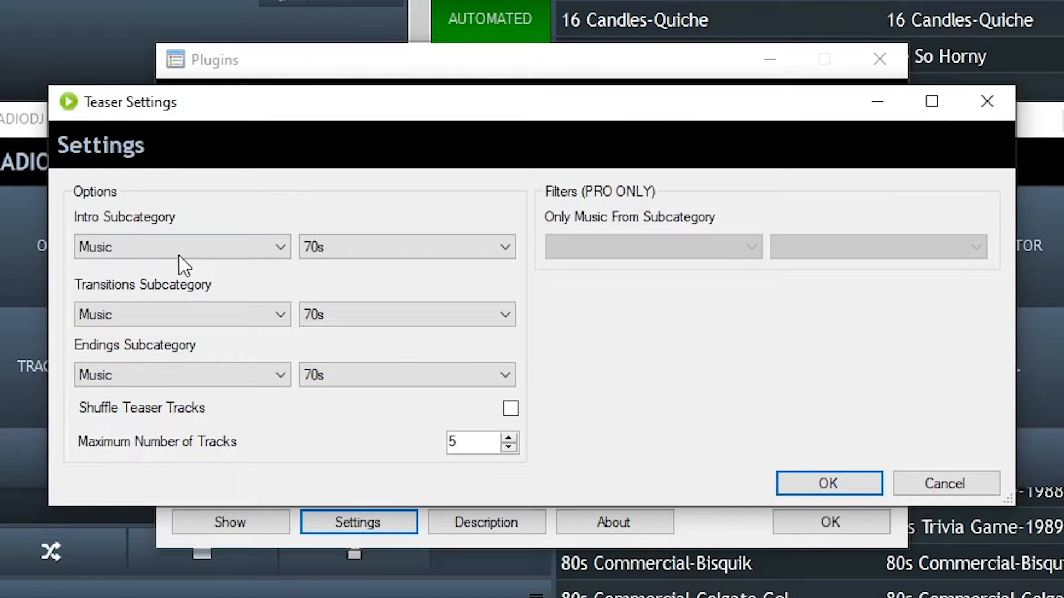
click(184, 254)
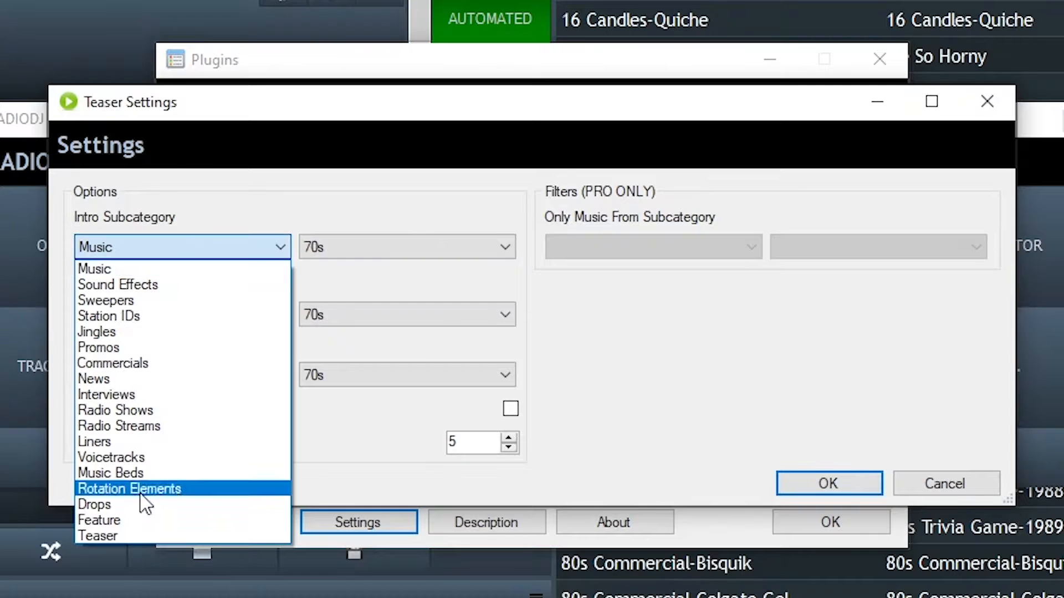
click(112, 536)
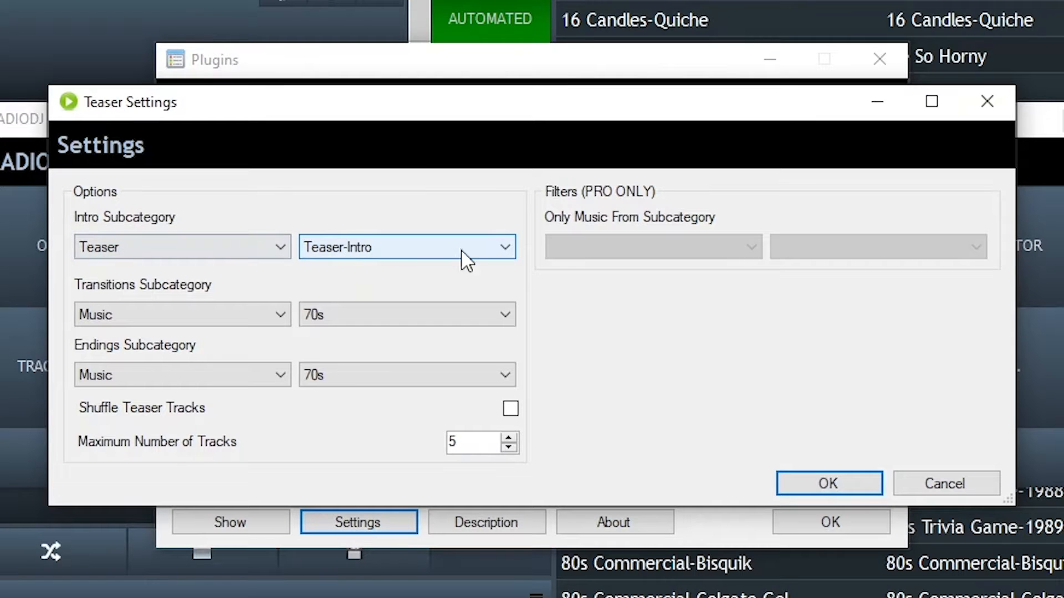
- Set the Transitions Subcategory to Teaser and Teaser-Transition, and the Endings Subcategory to Teaser and Teaser-Outro
click(174, 315)
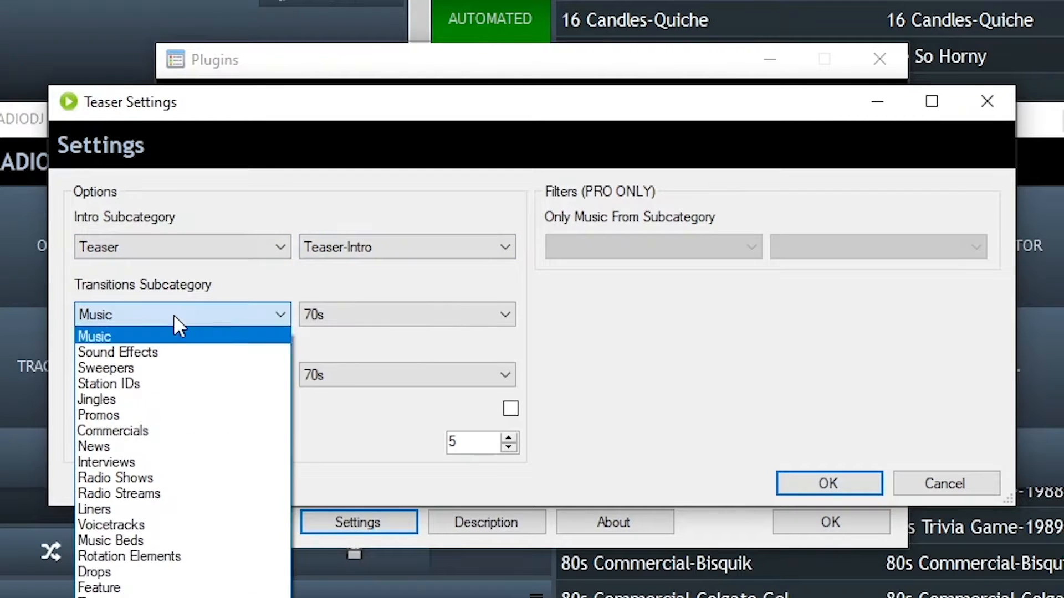
click(118, 596)
click(342, 314)
click(354, 367)
click(145, 375)
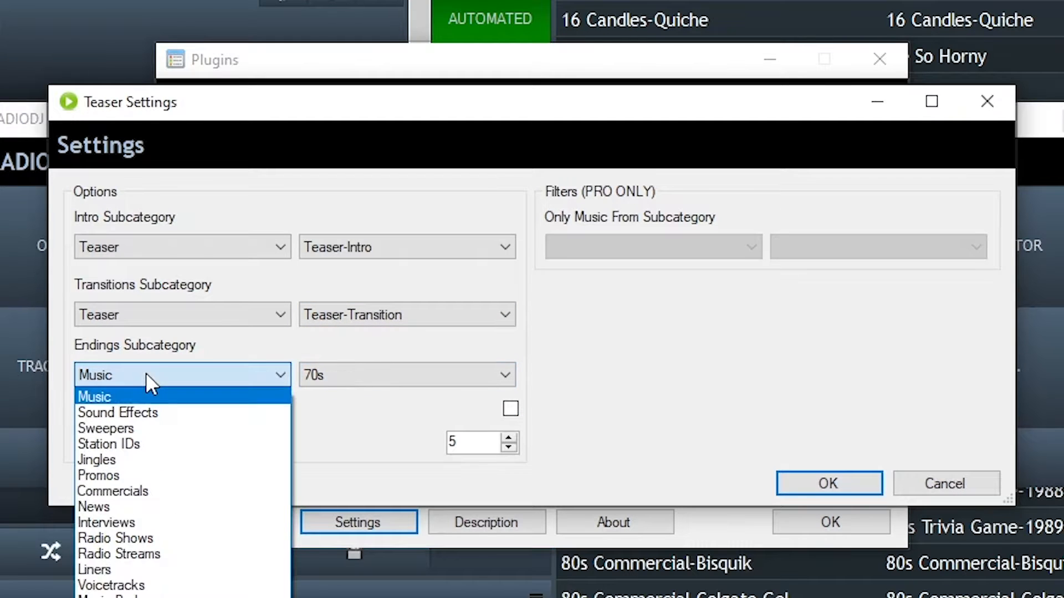
click(117, 597)
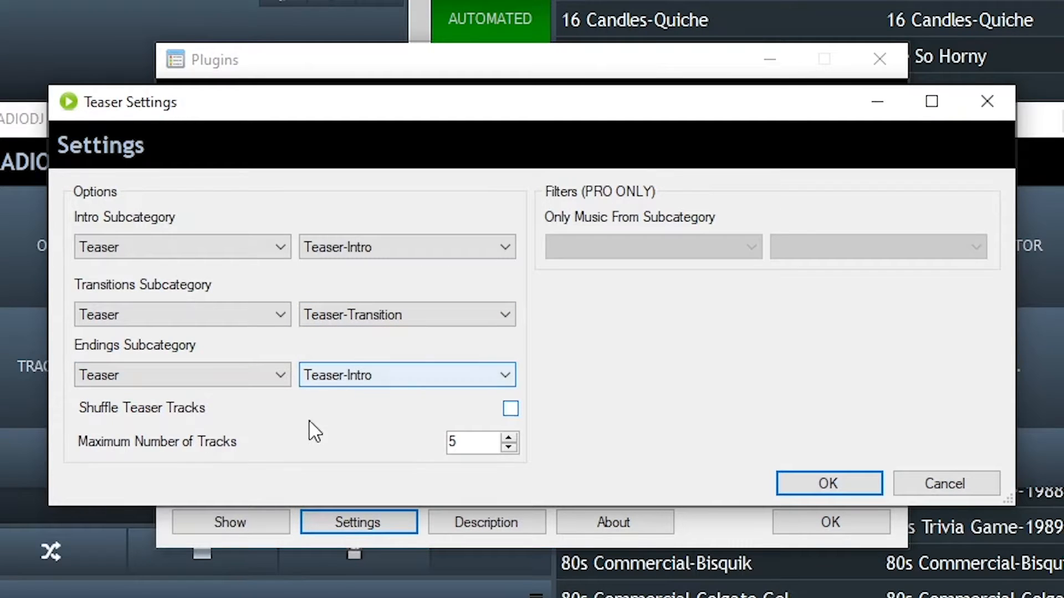
click(359, 379)
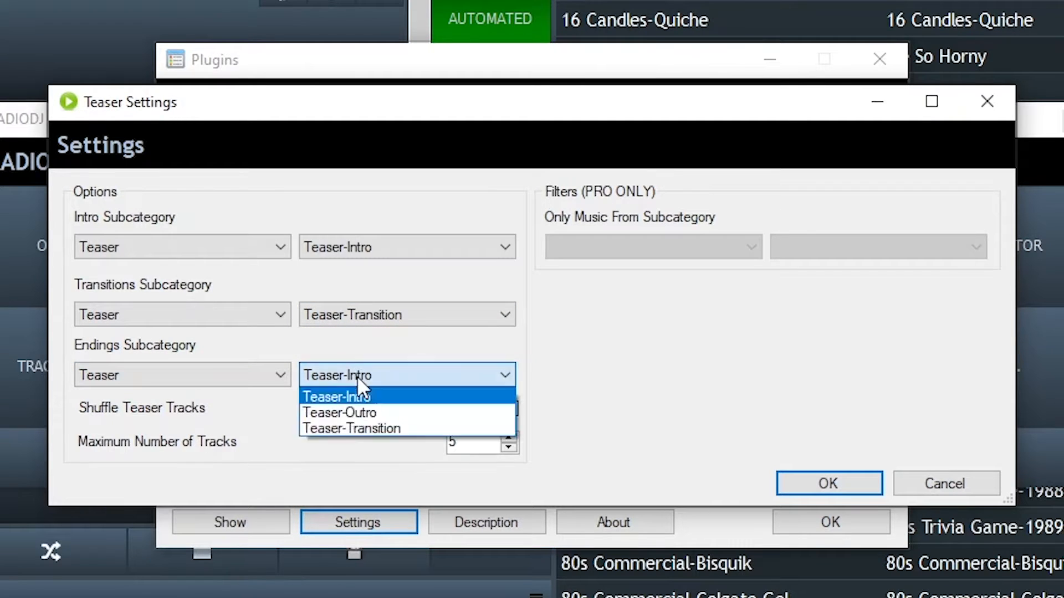
click(372, 410)
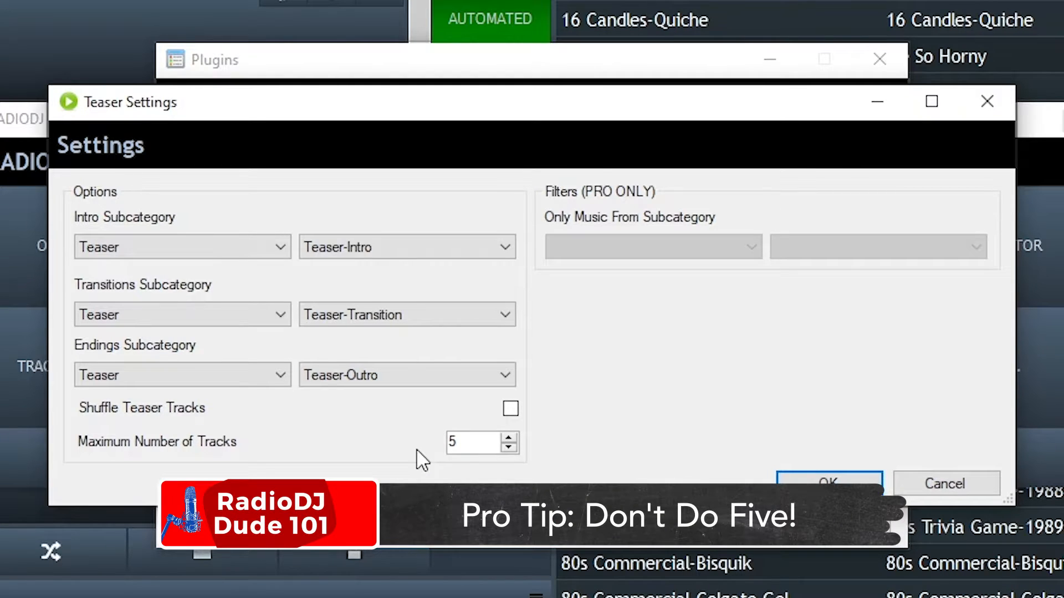
- Enable Shuffle Teaser Tracks, save the Teaser settings and close the Plugins window
click(510, 408)
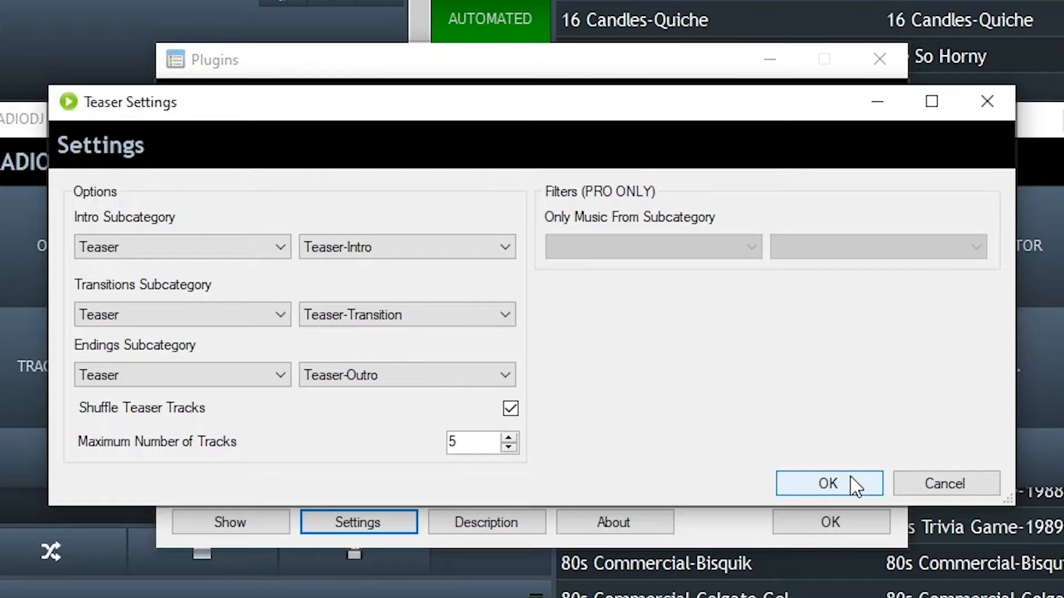
click(833, 487)
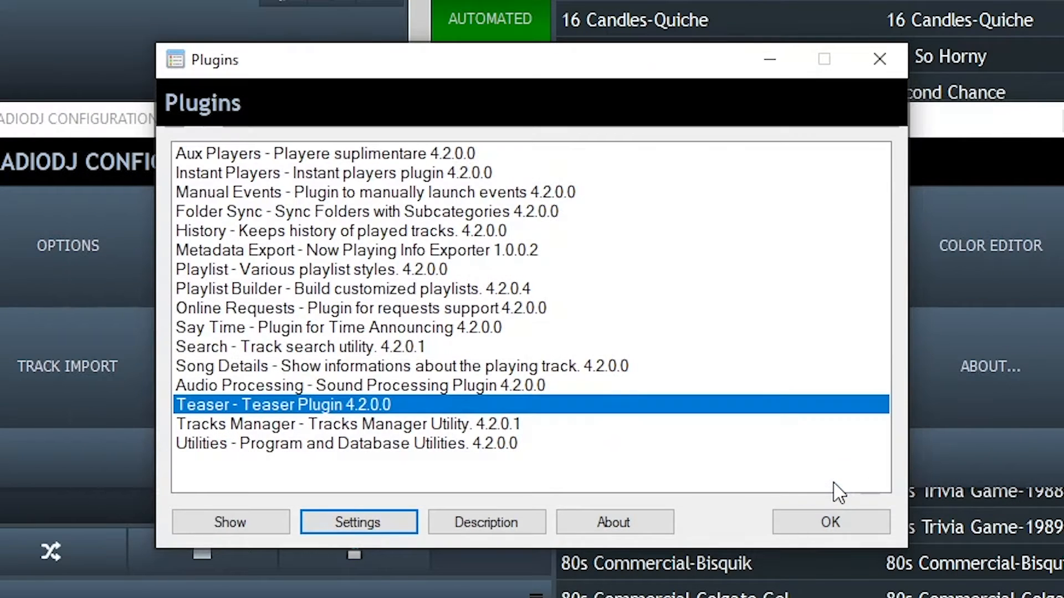
click(825, 523)
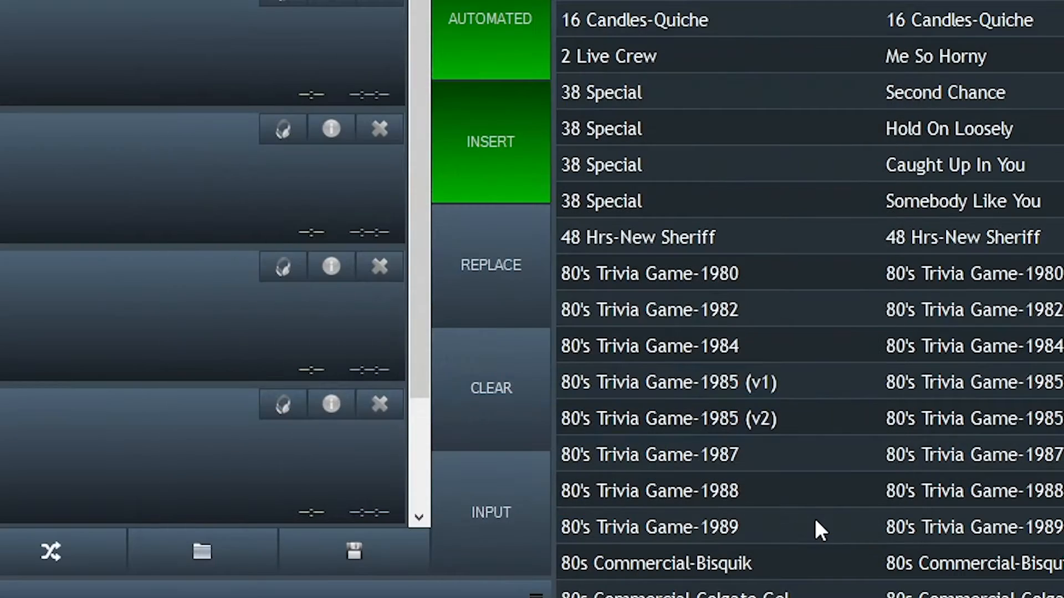
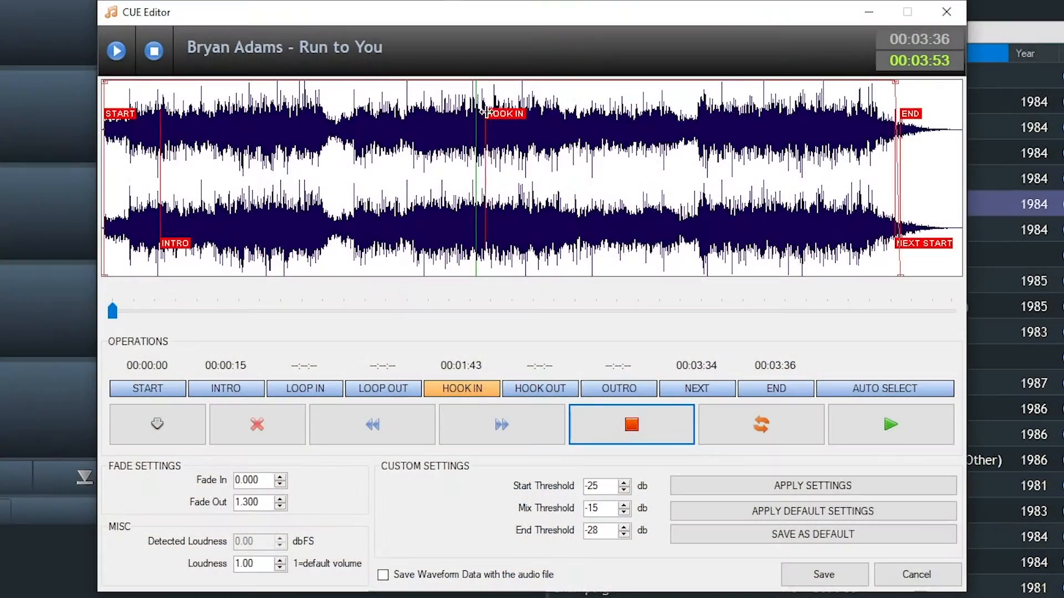
- Move the Hook In cue point of Run to You slightly forward to about 1:45, playing the track to check it
drag(487, 112, 492, 112)
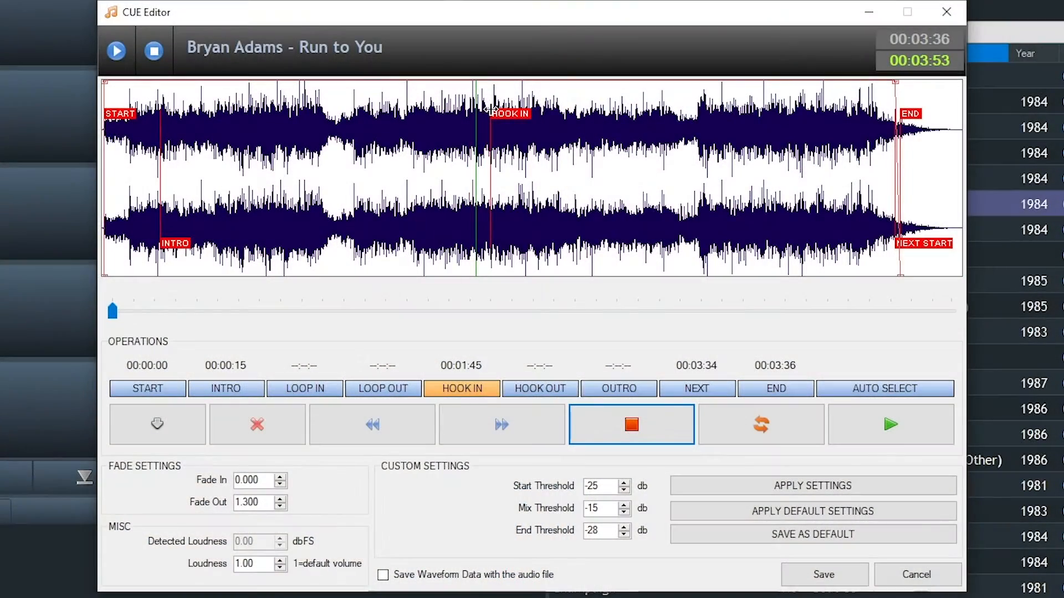
click(865, 427)
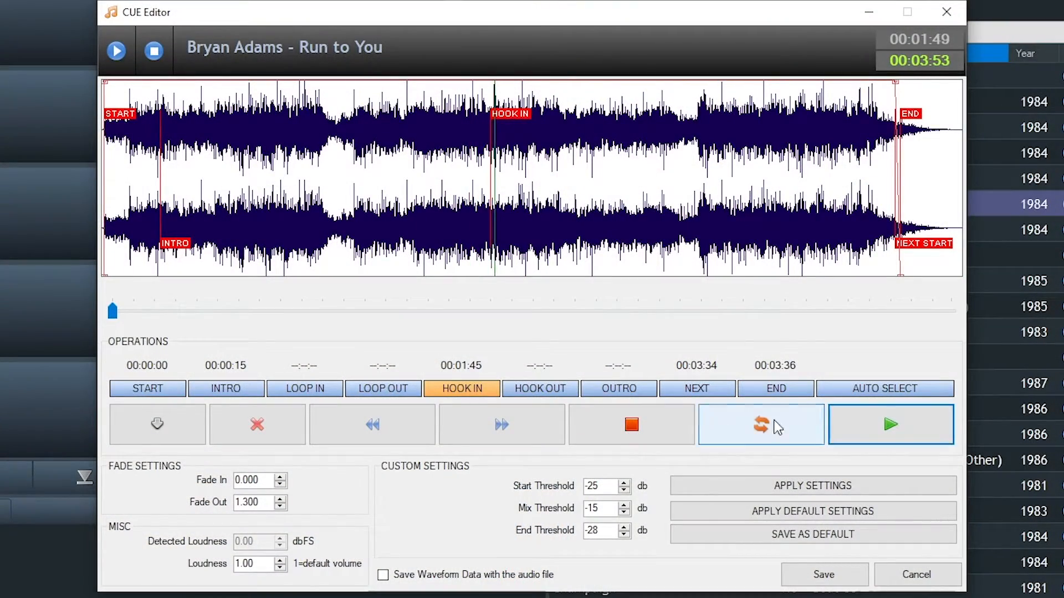
click(630, 427)
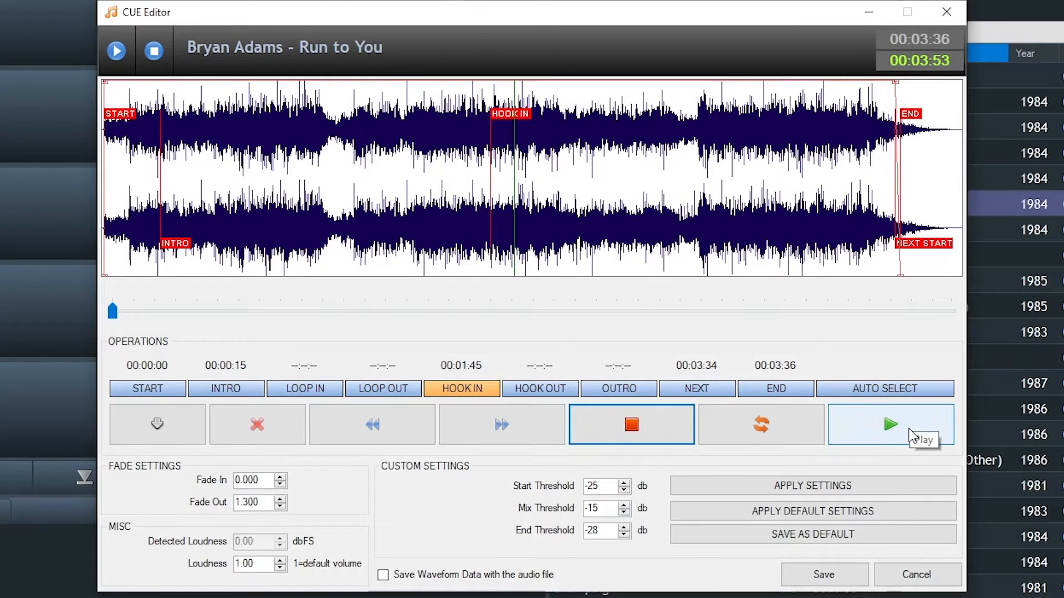
click(893, 431)
click(656, 430)
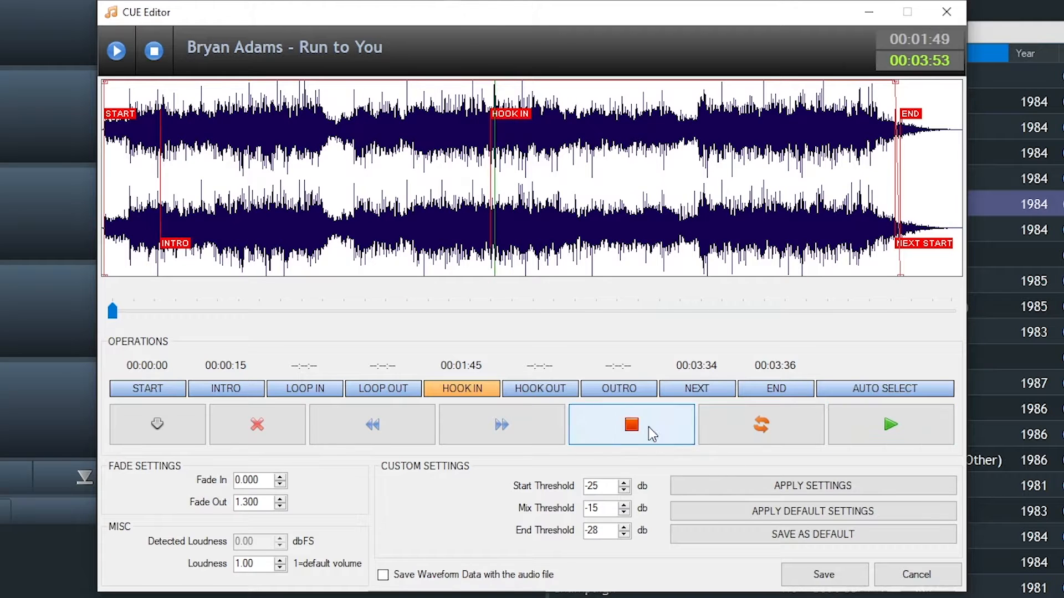
click(502, 421)
click(501, 418)
click(843, 437)
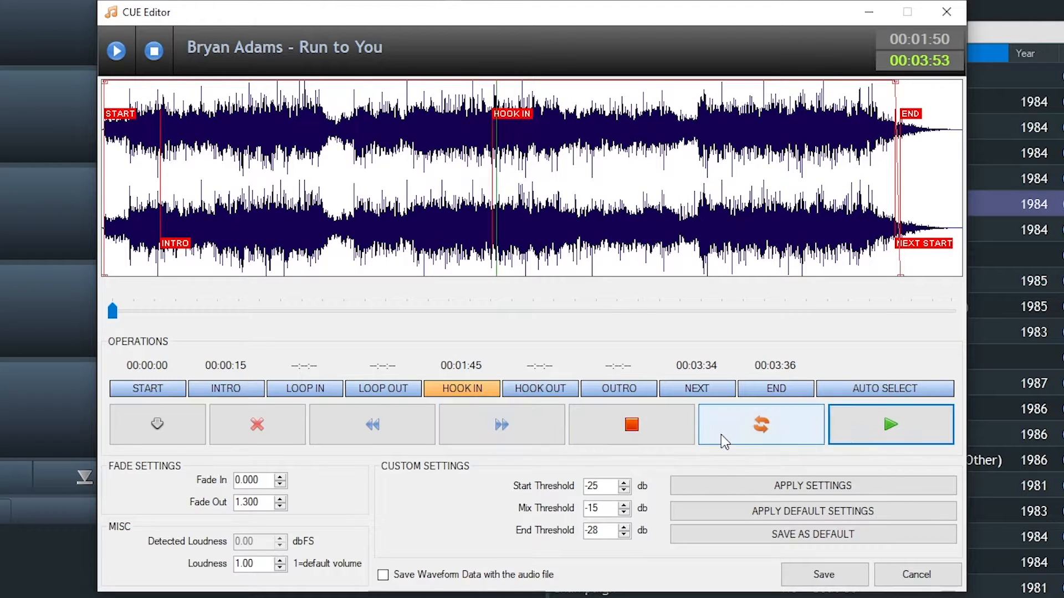
- Set the Hook Out cue point of Run to You at the playing position shortly after Hook In, and stop playback
click(527, 390)
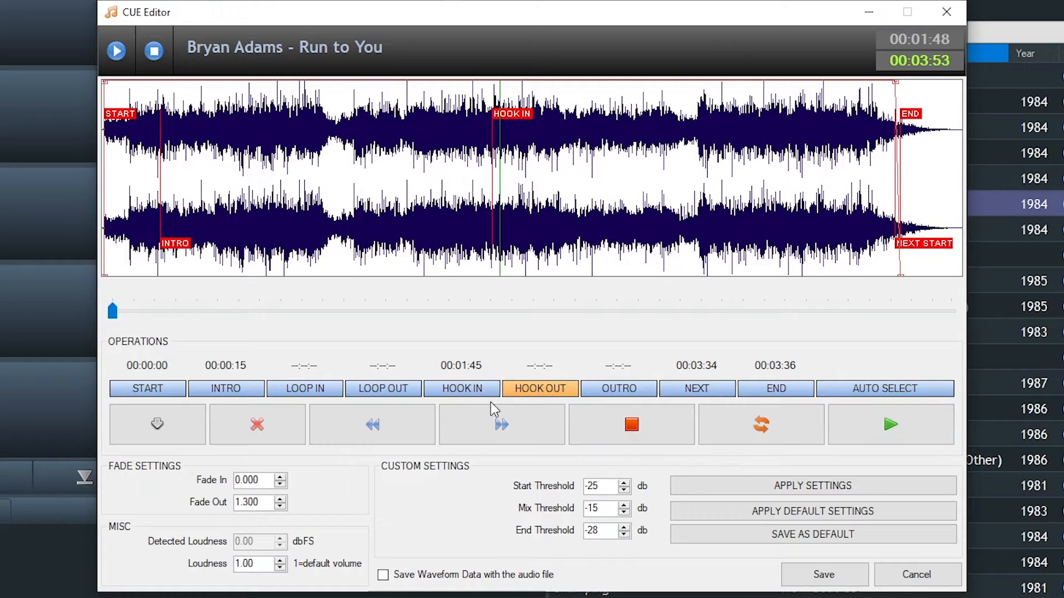
click(374, 428)
click(373, 429)
click(389, 430)
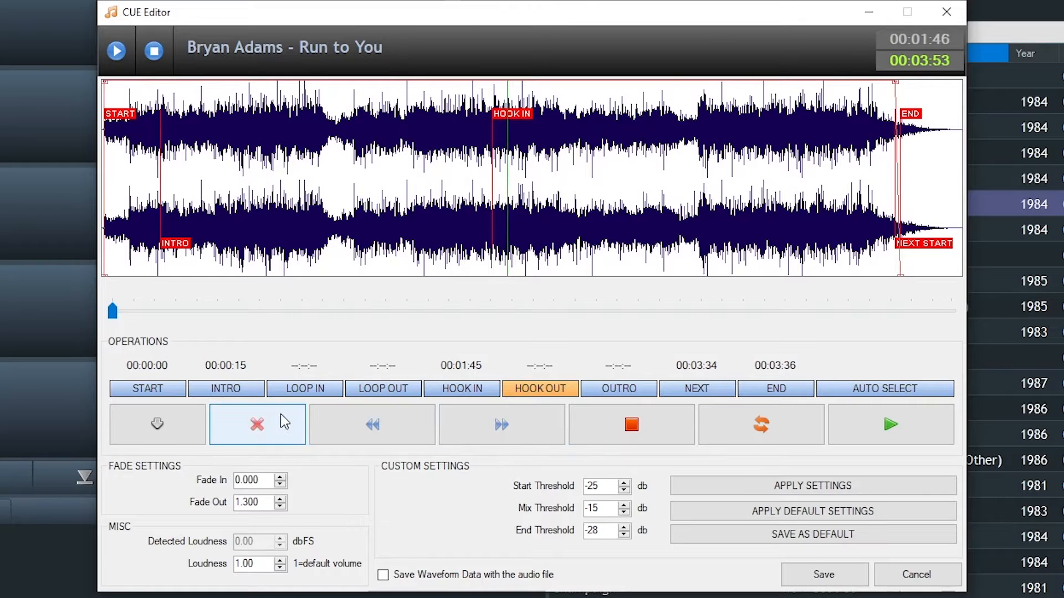
click(151, 431)
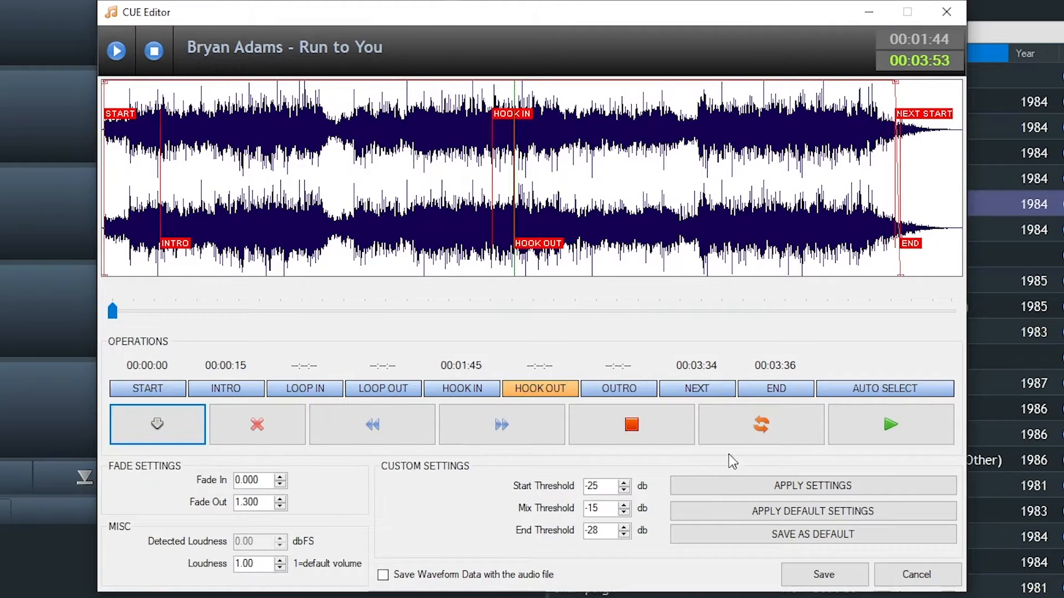
click(638, 429)
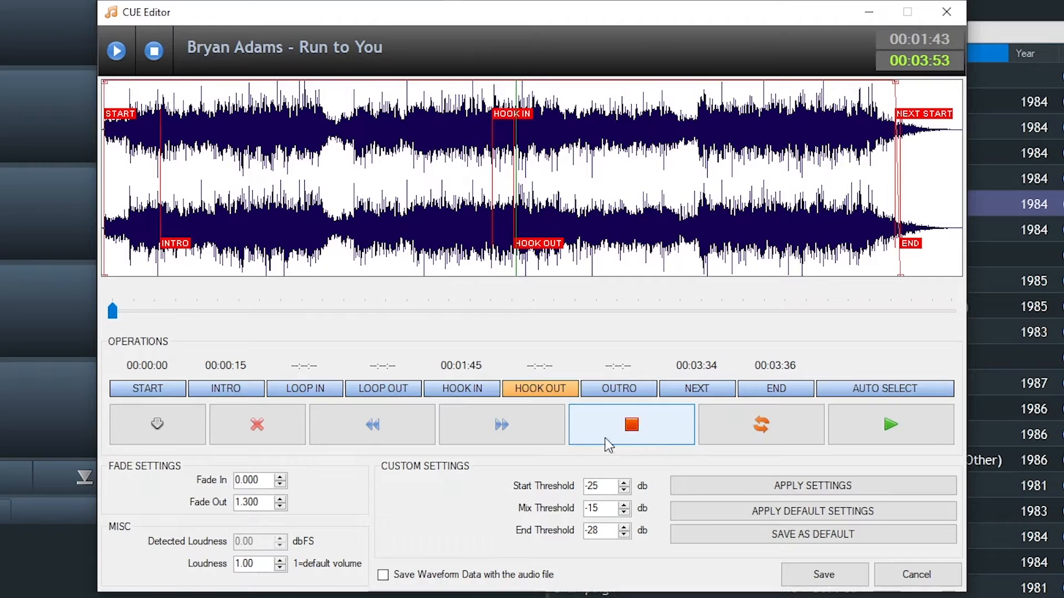
click(527, 391)
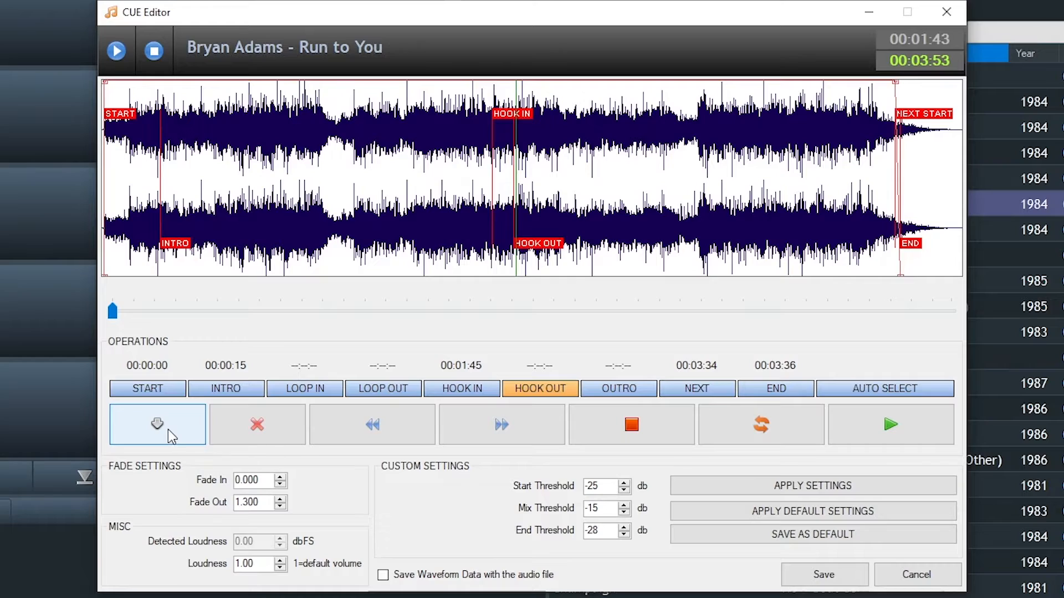
click(632, 428)
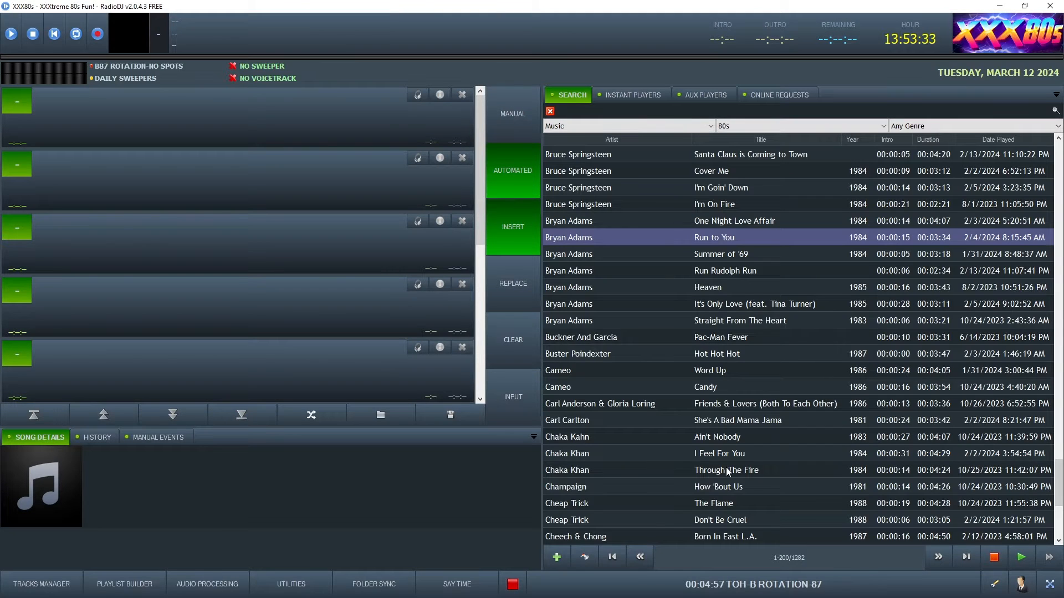
- Find Chaka Khan's I Feel For You in the 80s music list and open it in the CUE Editor
scroll(720, 422, down, 4)
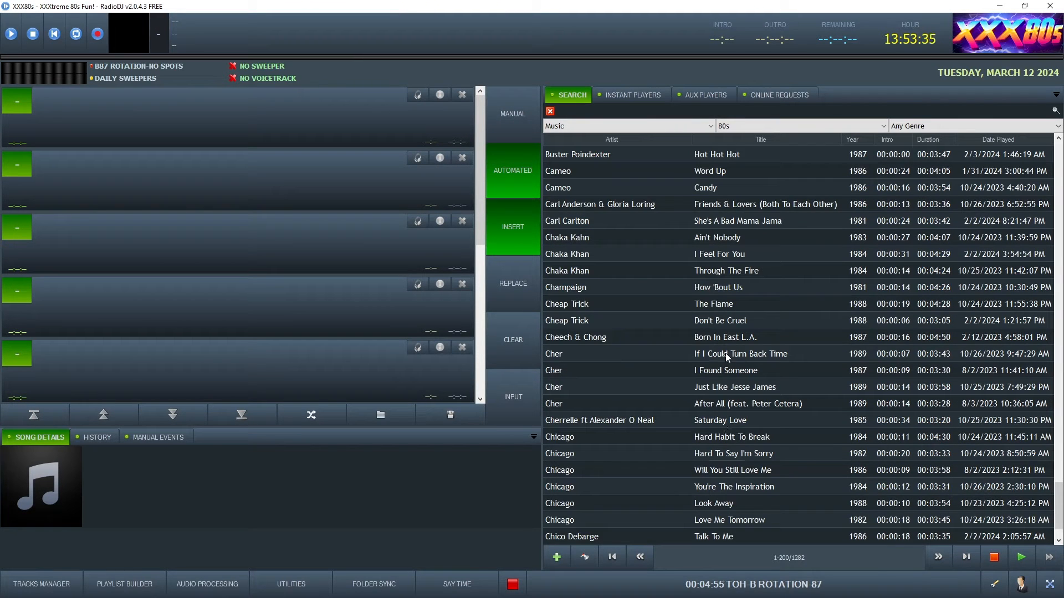
click(737, 255)
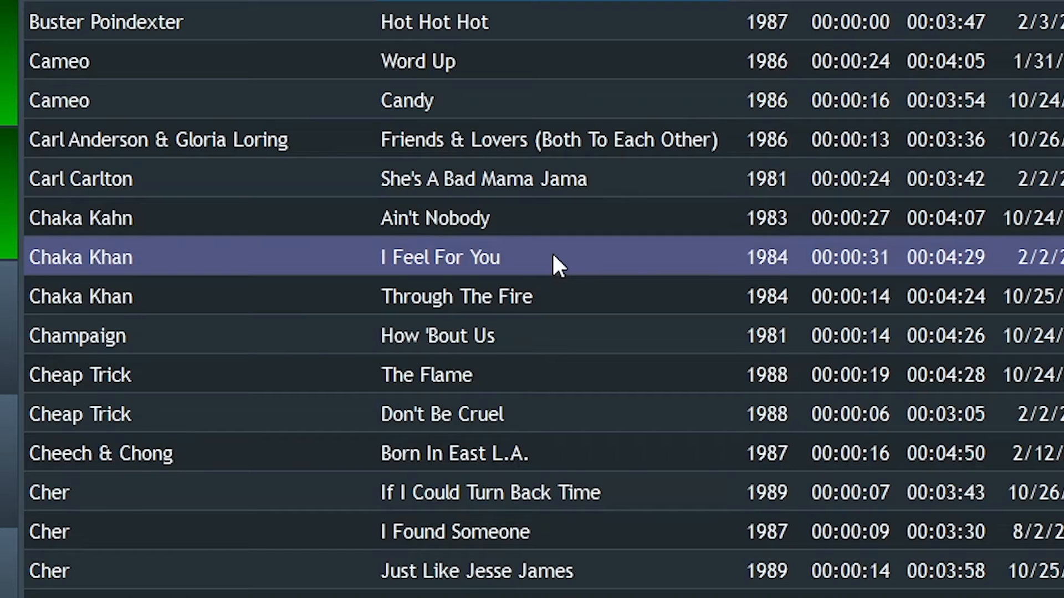
right_click(552, 251)
click(589, 354)
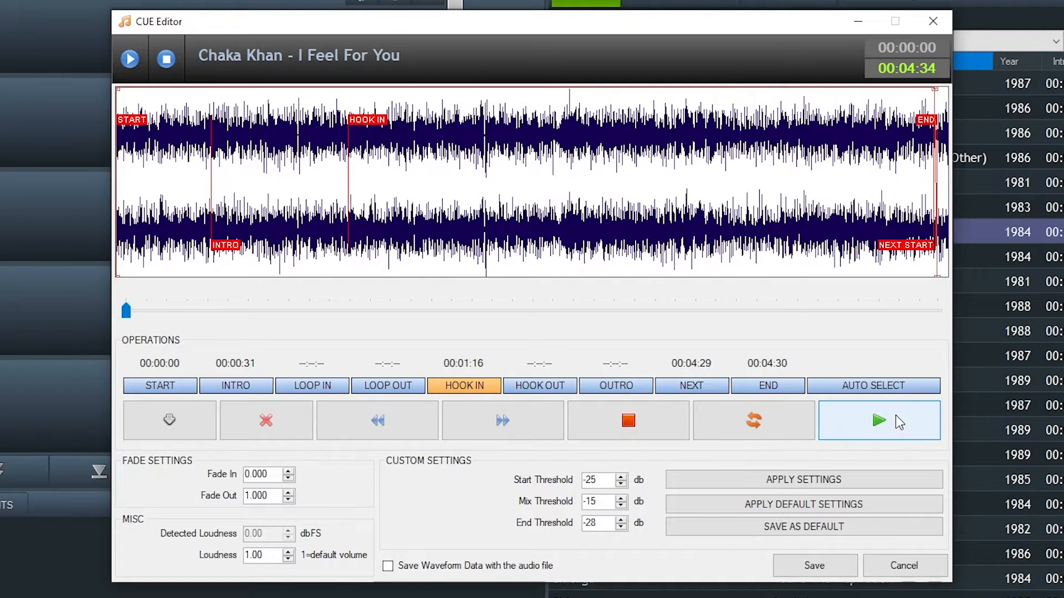
- Move the Hook In cue point of I Feel For You earlier in the track, playing it to check the position
click(893, 422)
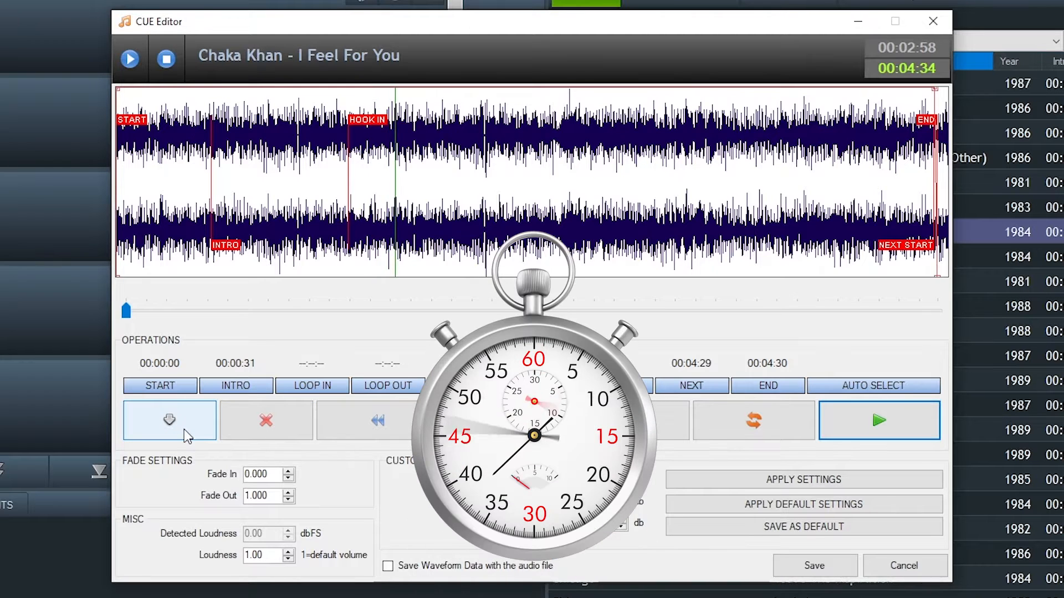
click(628, 422)
mouse_move(349, 120)
mouse_down()
mouse_move(267, 121)
mouse_move(300, 121)
mouse_up()
click(879, 421)
click(649, 424)
click(878, 421)
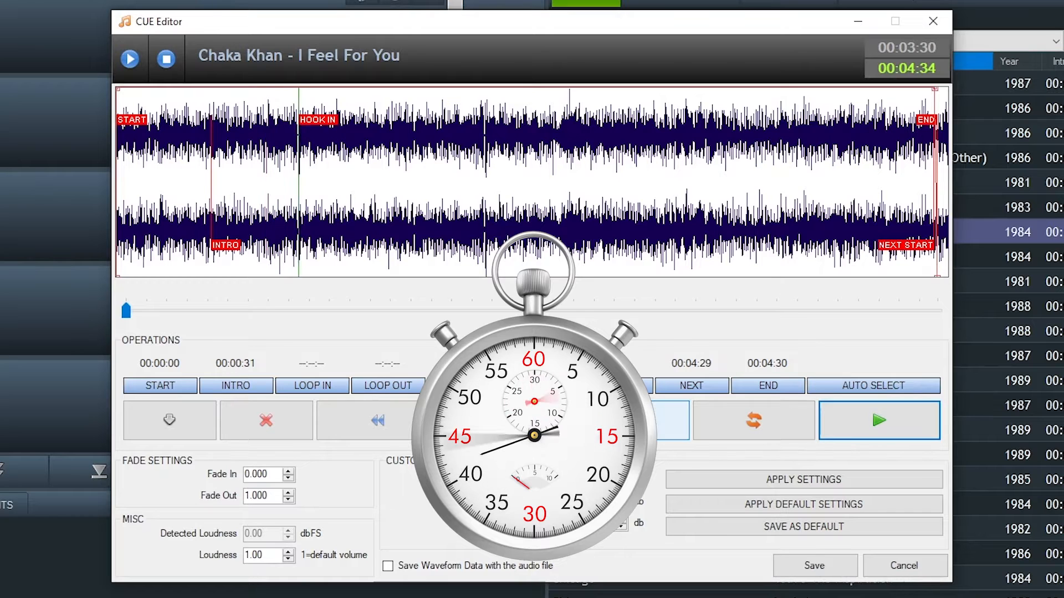
- Fine-tune the Hook In cue point of I Feel For You to 1:00, replaying the track between adjustments
click(623, 423)
click(886, 421)
click(648, 417)
mouse_move(331, 122)
mouse_down()
mouse_move(349, 122)
mouse_move(334, 122)
mouse_up()
click(879, 421)
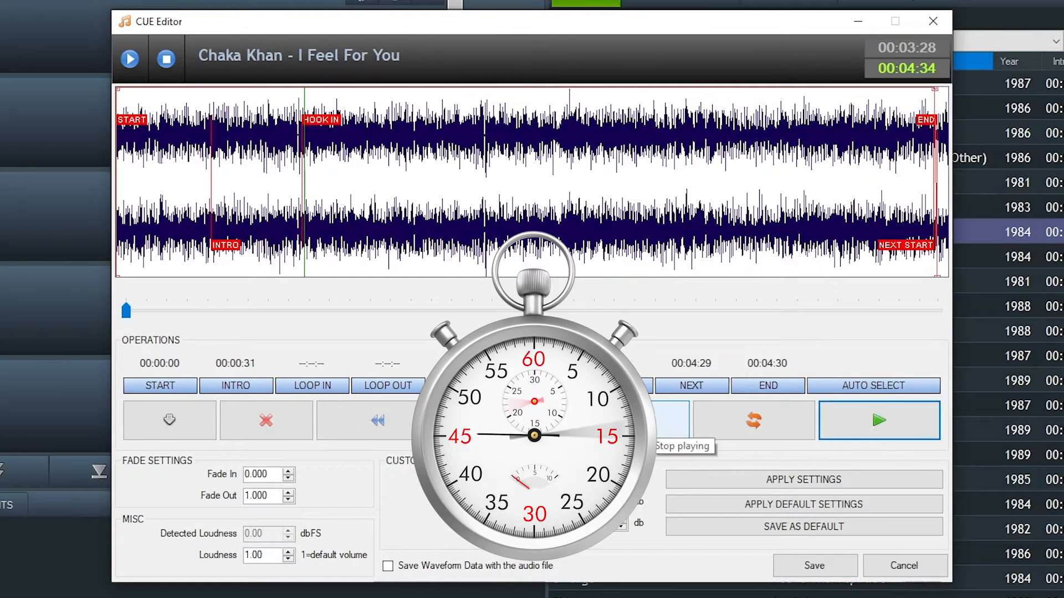
click(628, 421)
drag(314, 118, 299, 119)
- Set the Hook Out cue point of I Feel For You at 1:02, playing the hook to check it
click(517, 418)
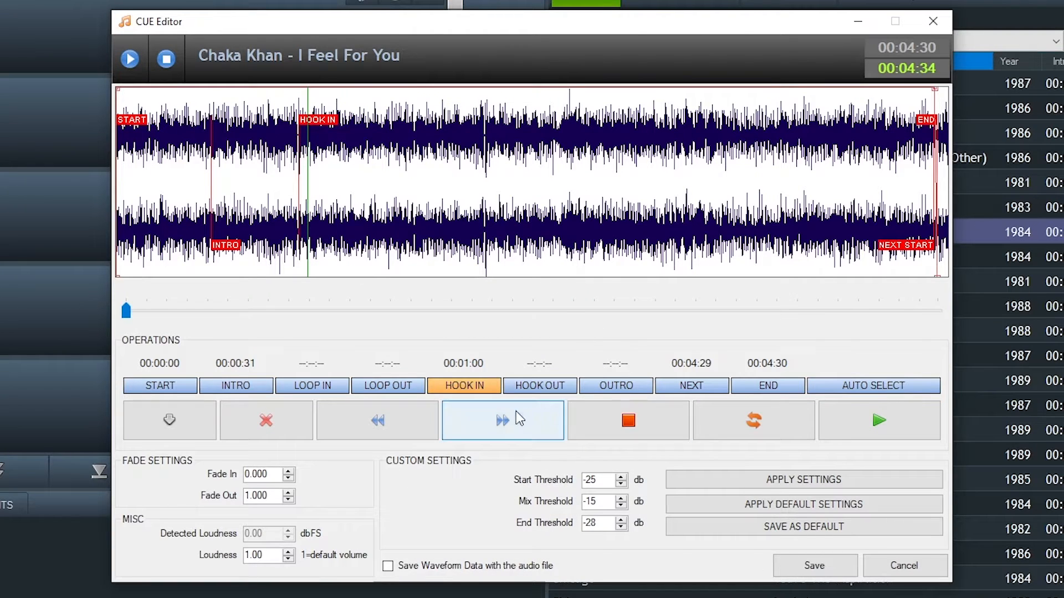
click(891, 419)
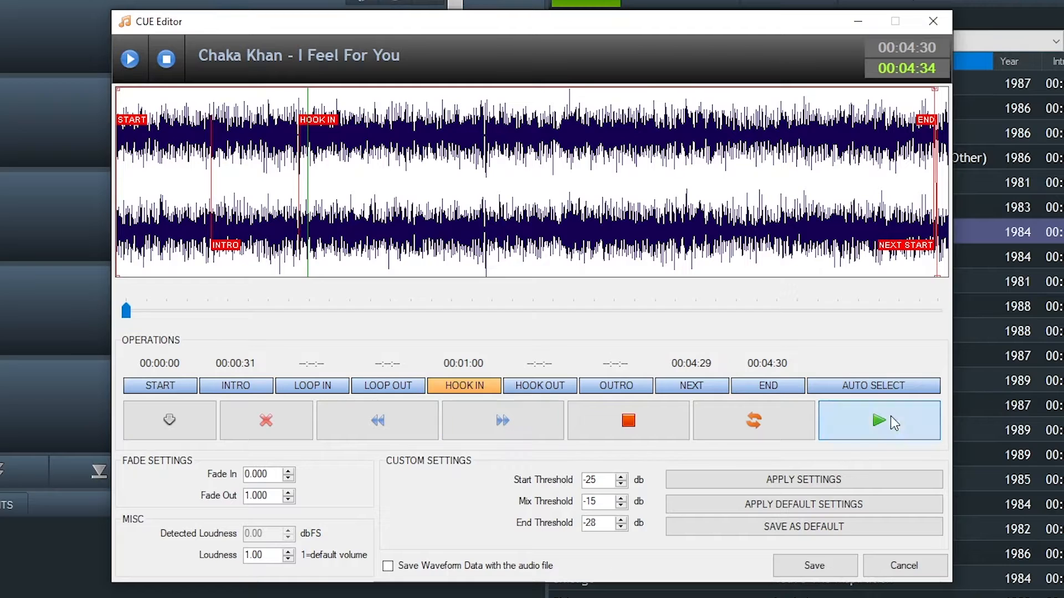
click(643, 427)
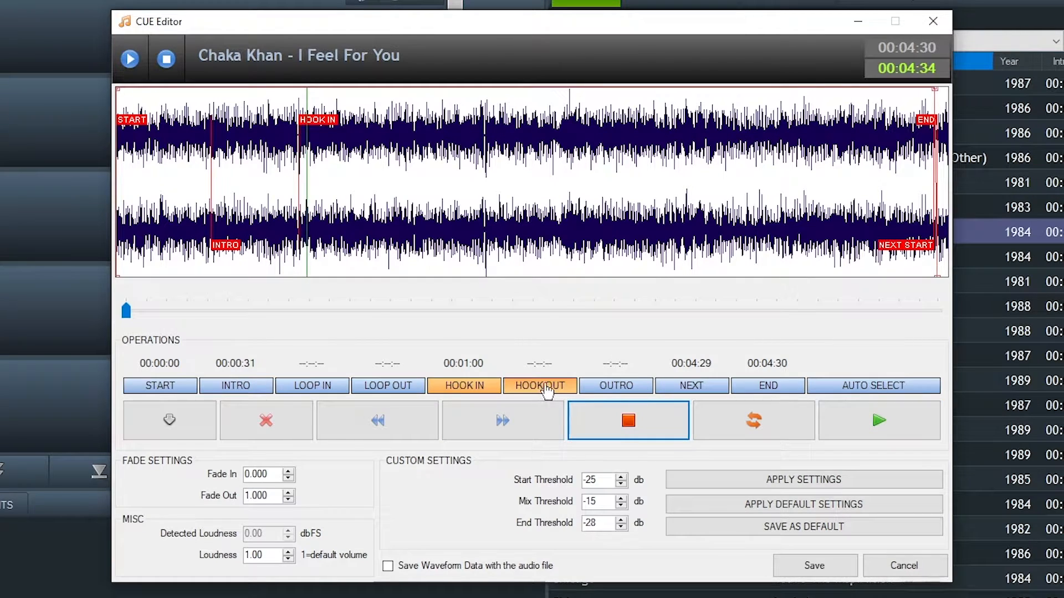
click(540, 386)
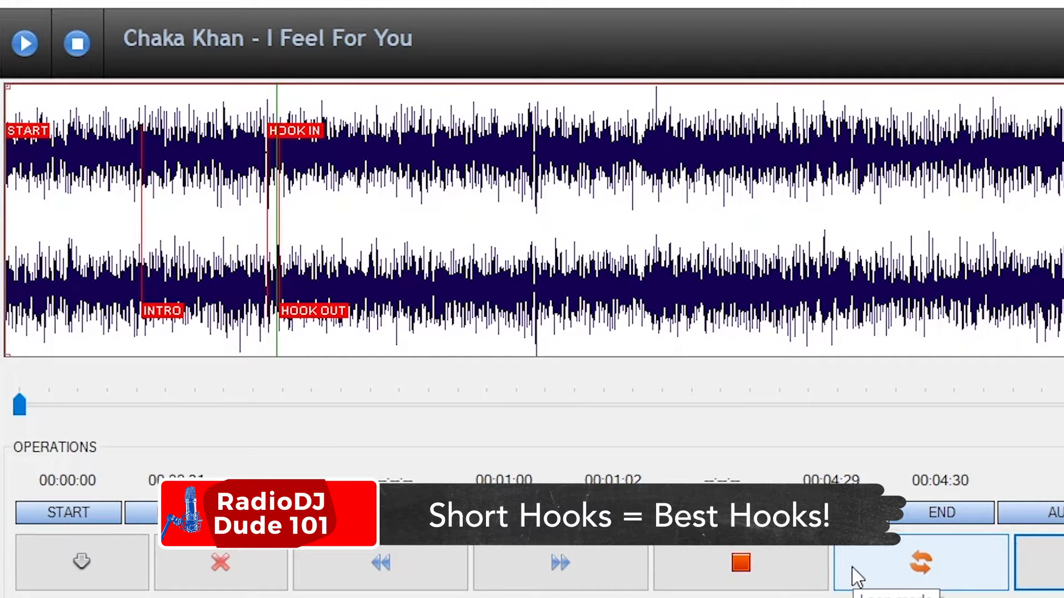
click(705, 582)
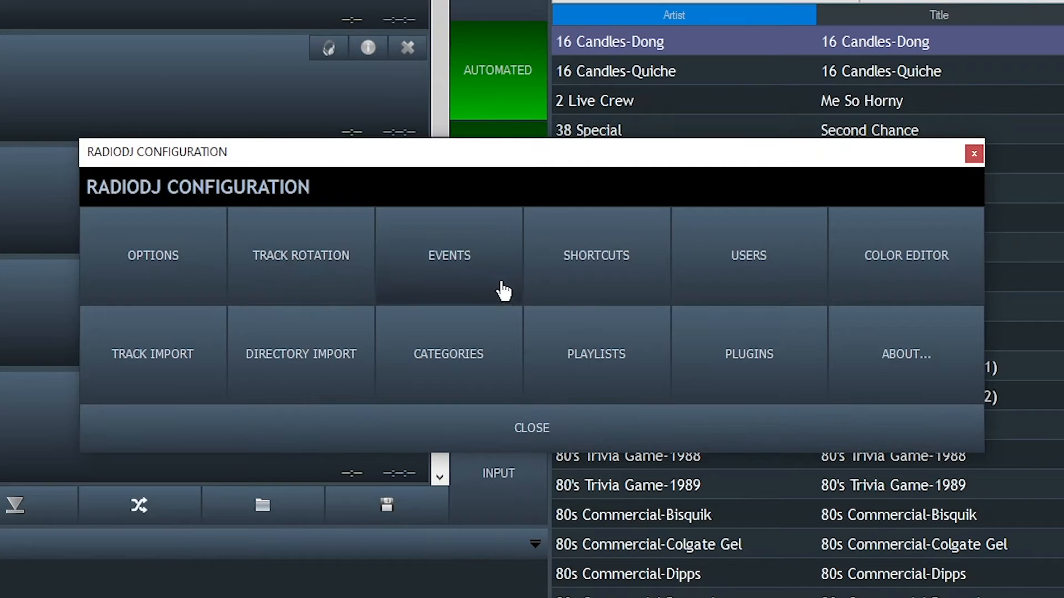
- Create a new event named A-Teaser with the event type Manual Event
click(503, 289)
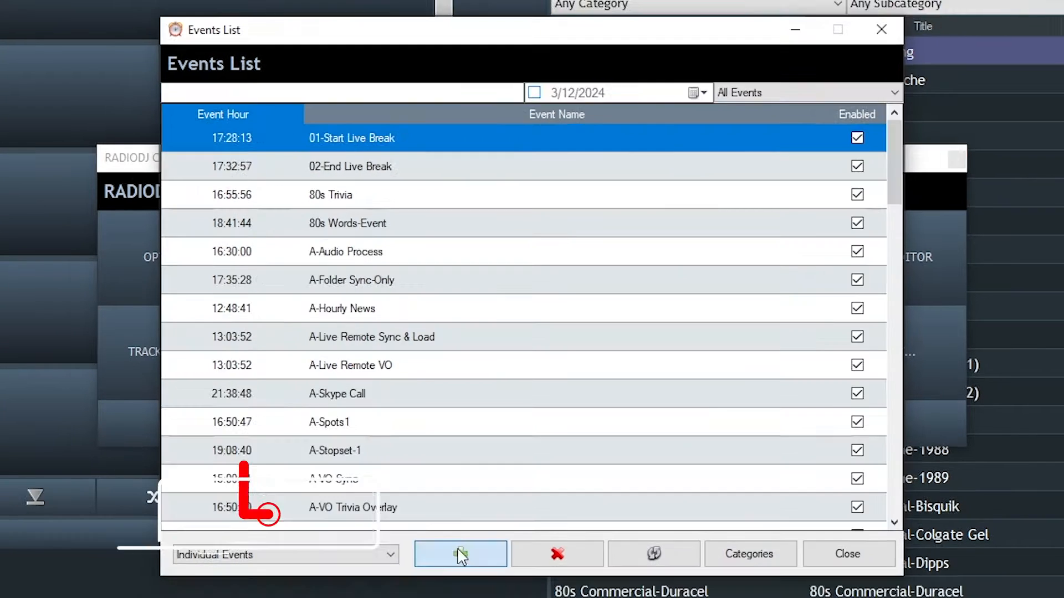
click(455, 564)
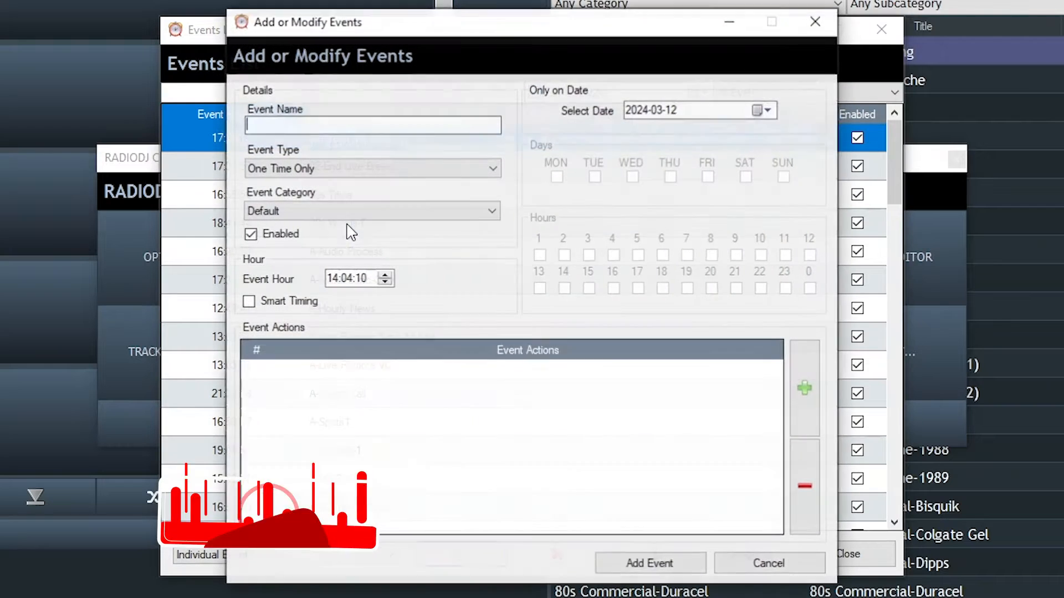
text(Teaser)
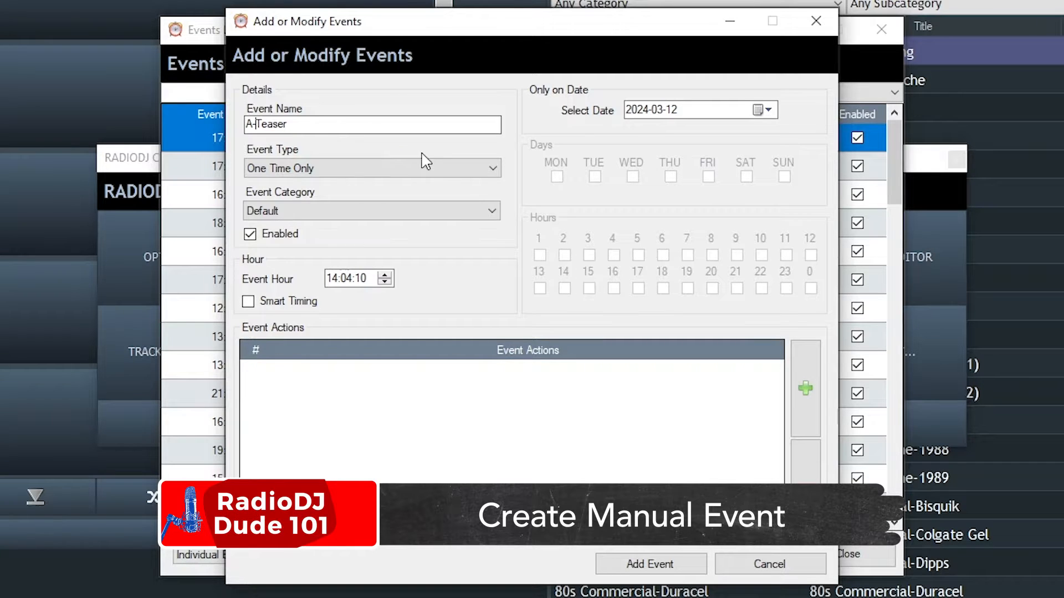
click(392, 169)
click(370, 224)
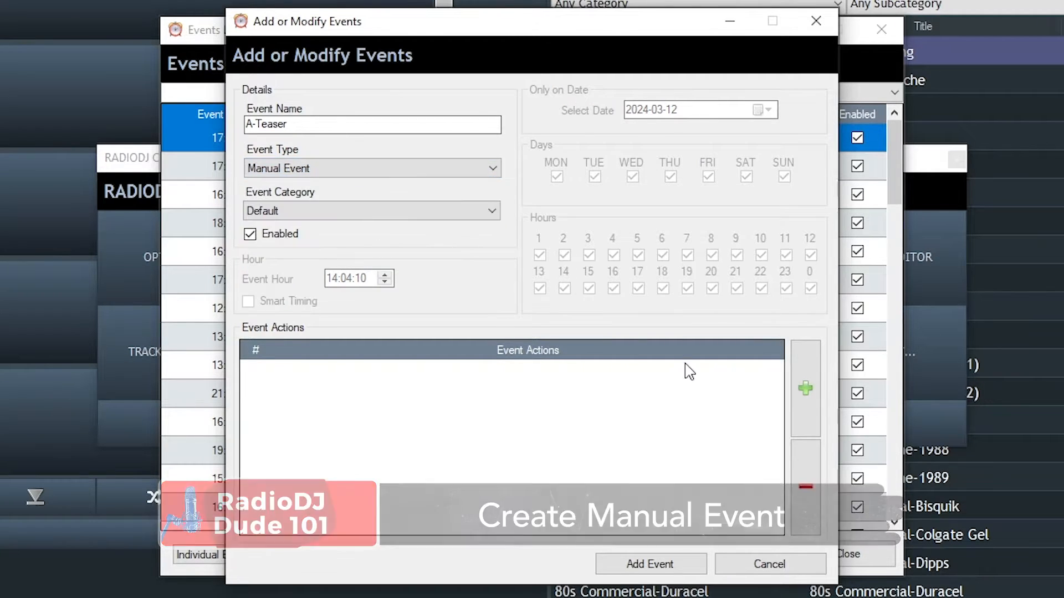
- Add the plugin action Teaser Plugin Generate Playlist Preview to the event, then save the event and close the Events List
click(806, 389)
drag(453, 237, 456, 429)
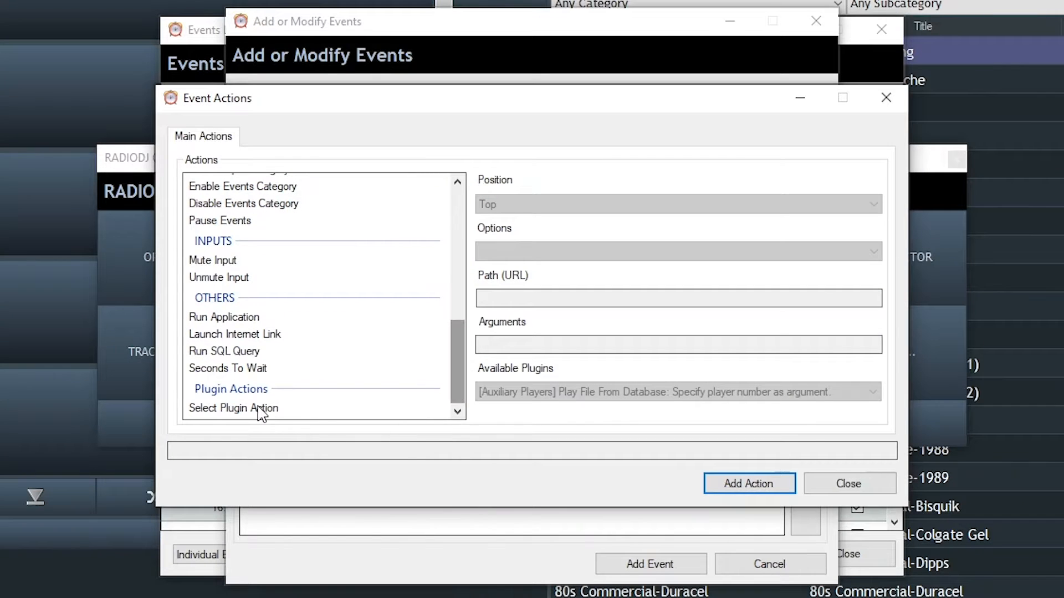
click(284, 410)
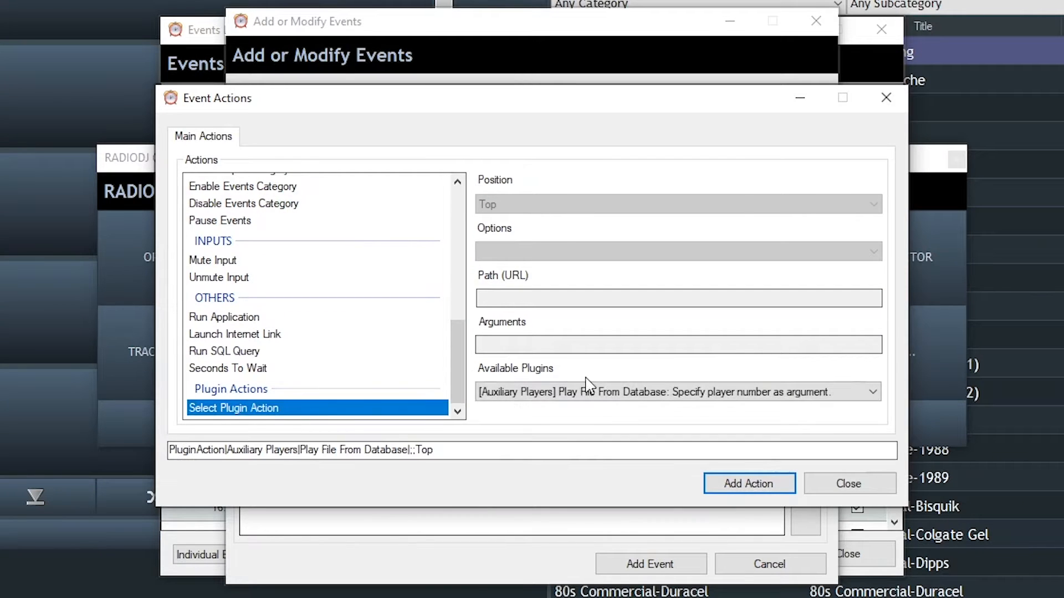
click(701, 393)
drag(872, 511, 874, 597)
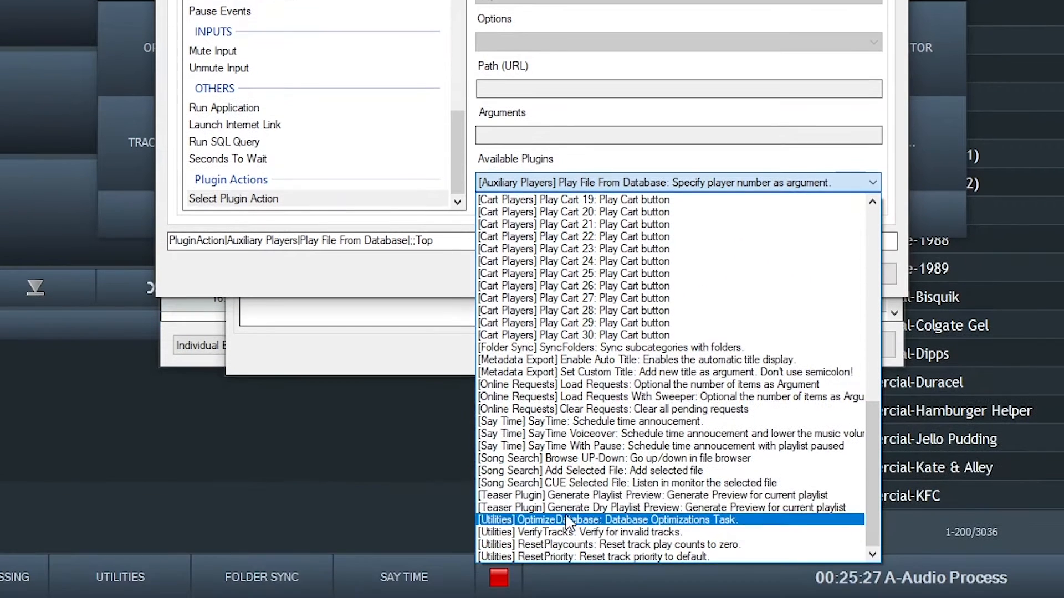
click(633, 498)
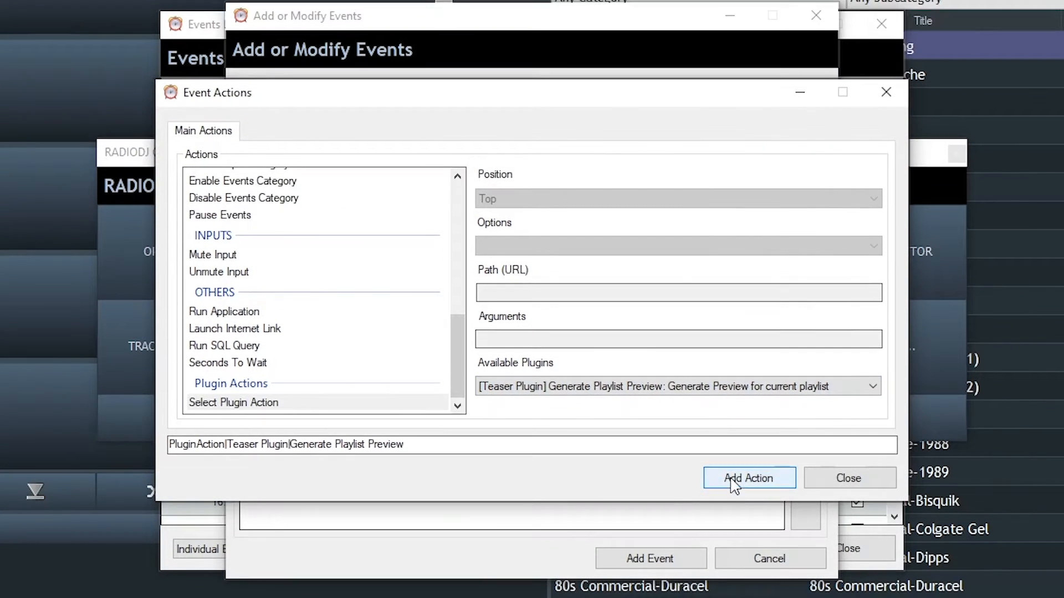
click(746, 274)
click(643, 560)
click(820, 547)
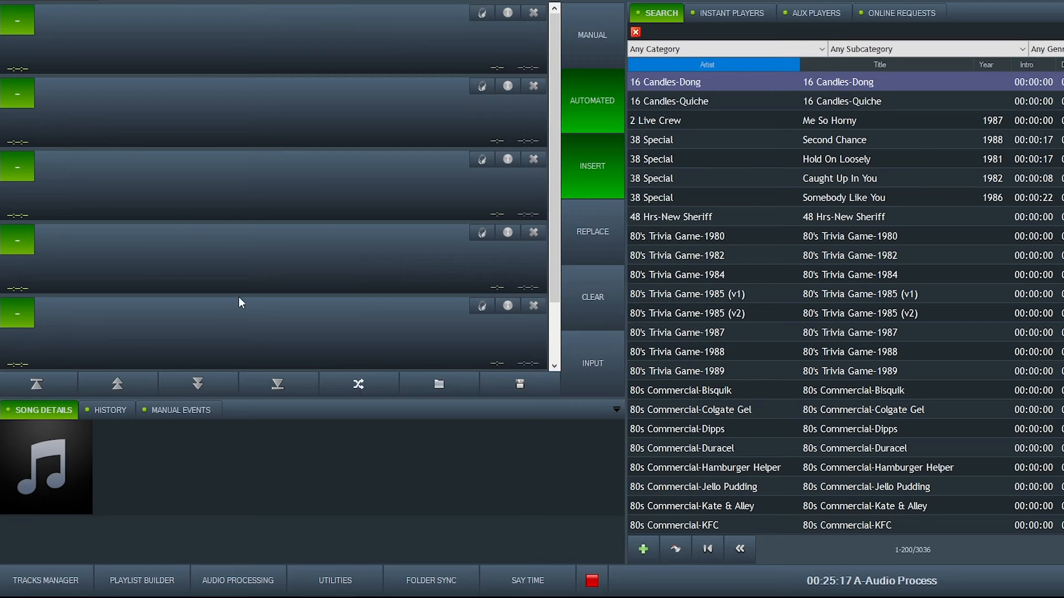
- Show the manual events and look through the loaded playlist that contains the A-Teaser event
click(188, 410)
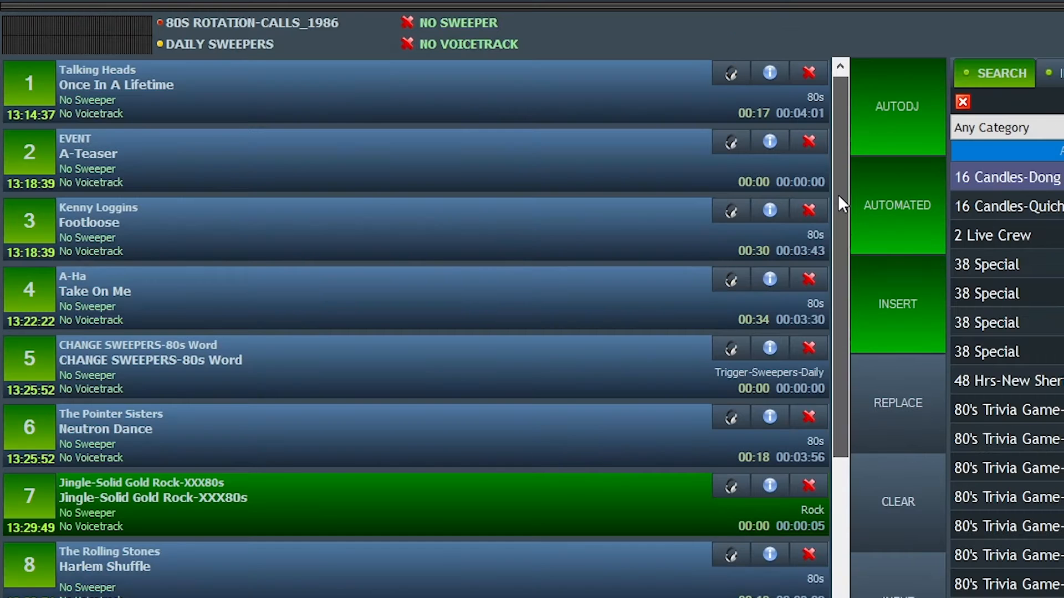
drag(834, 225, 843, 340)
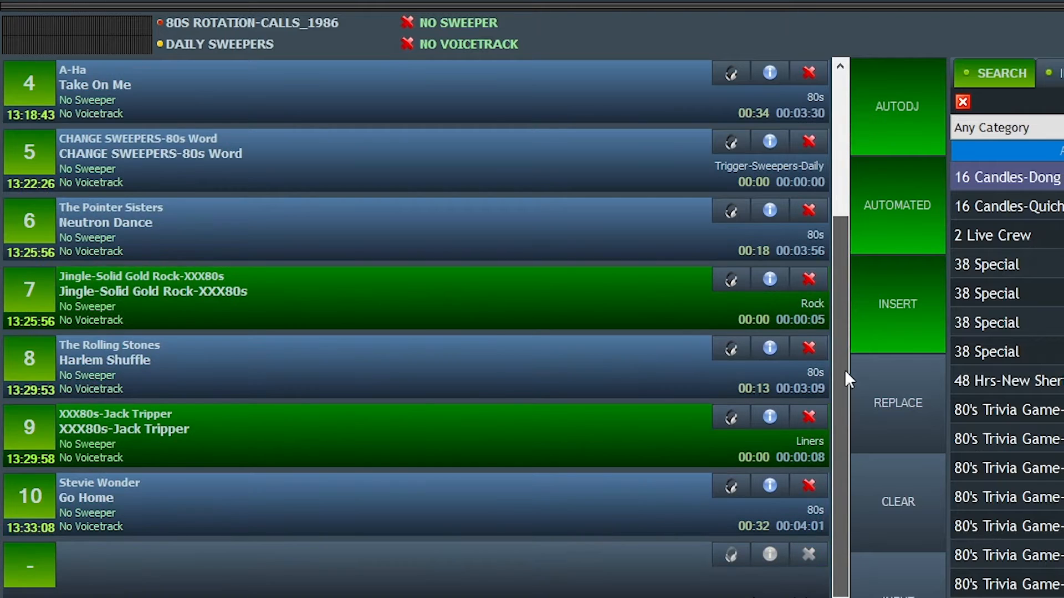
drag(845, 354, 833, 112)
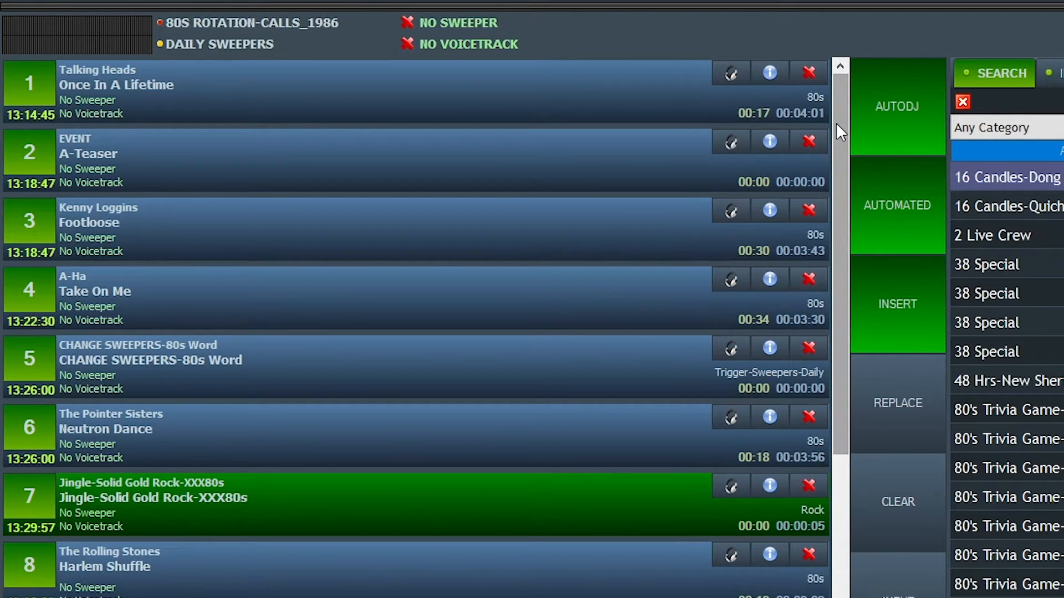
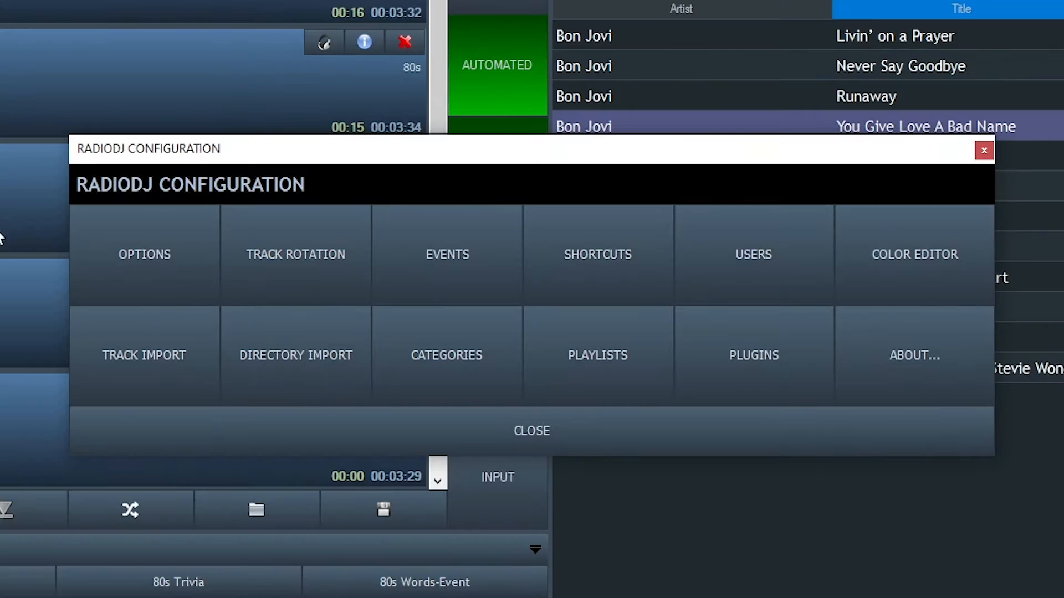
- Set the Playlist plugin's Slots Number to 10 and close its options
click(155, 251)
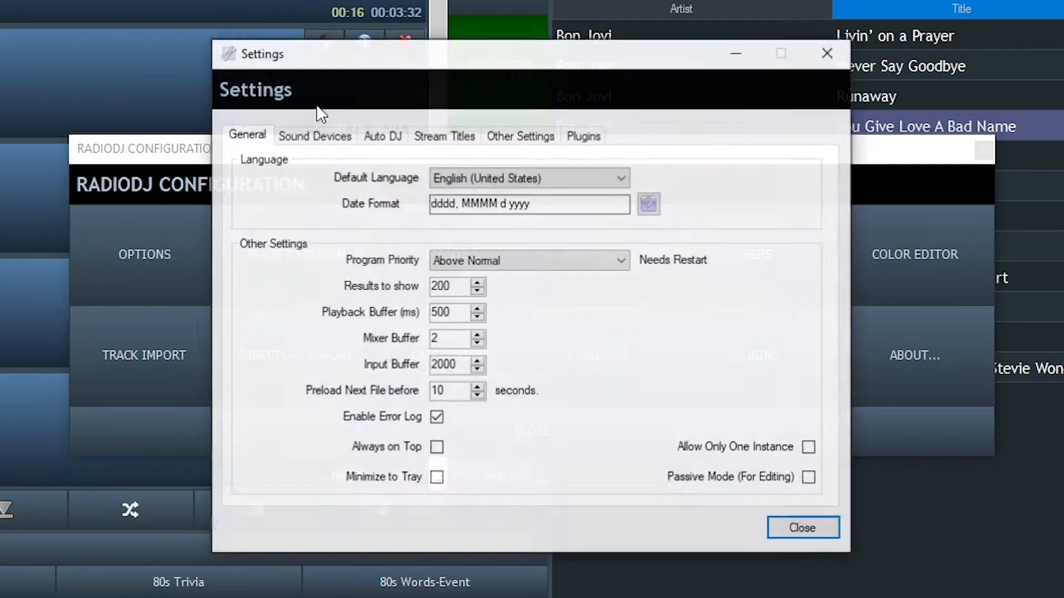
click(583, 135)
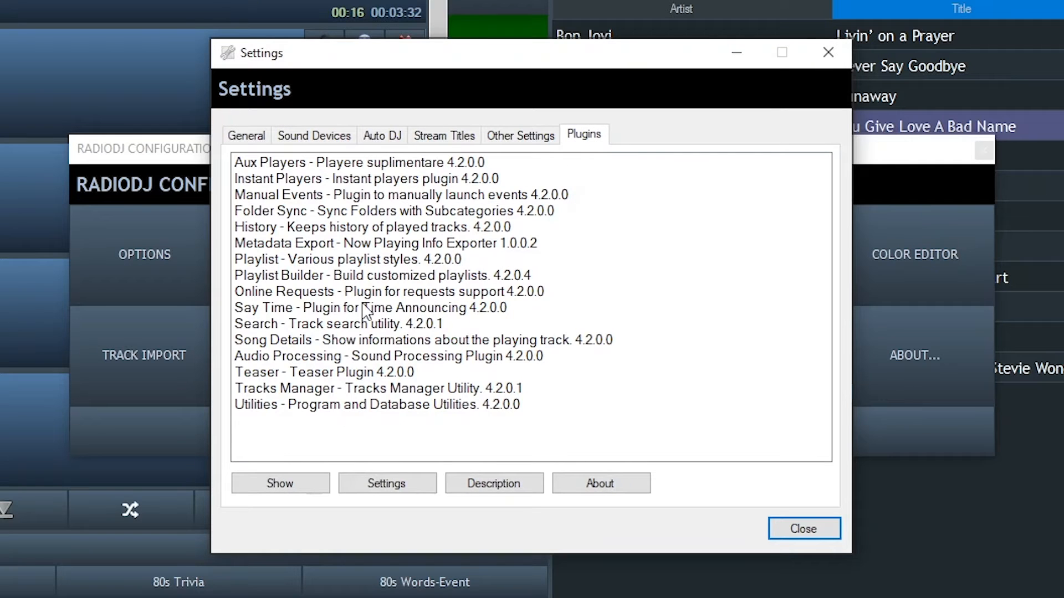
click(328, 259)
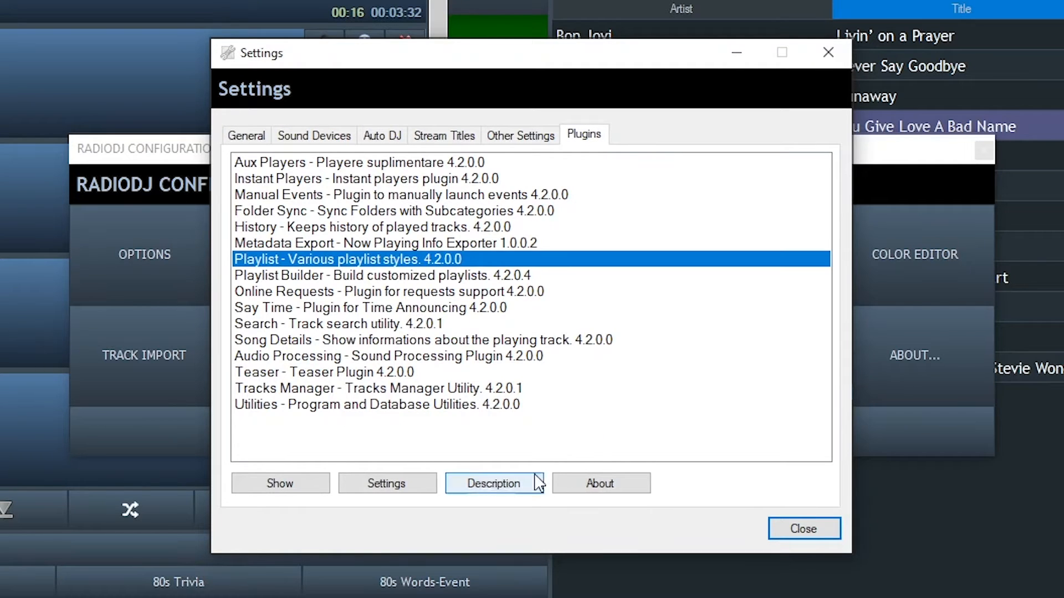
click(388, 485)
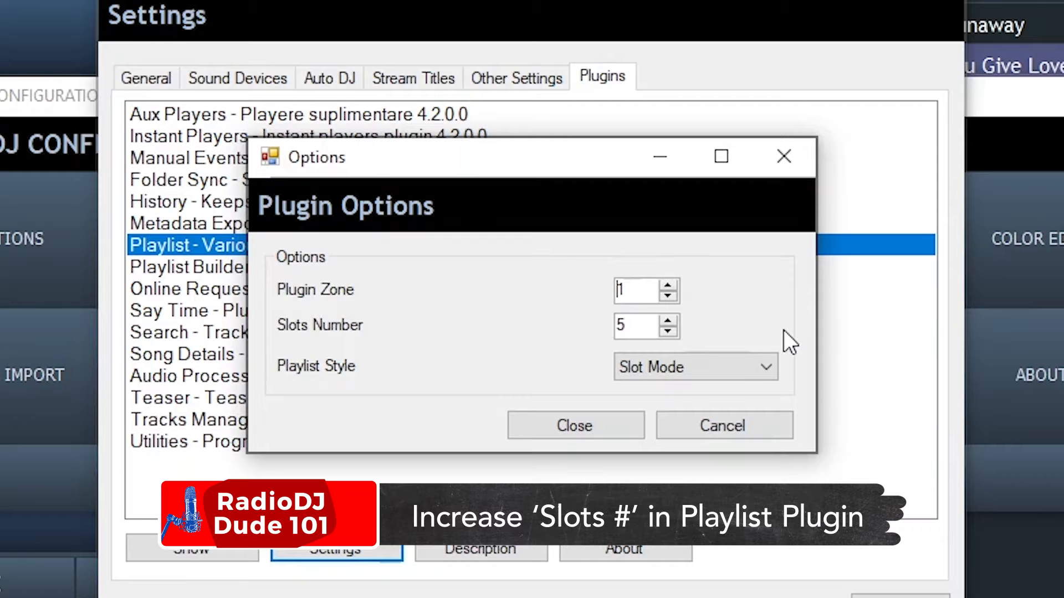
click(668, 320)
click(668, 321)
click(669, 320)
click(616, 424)
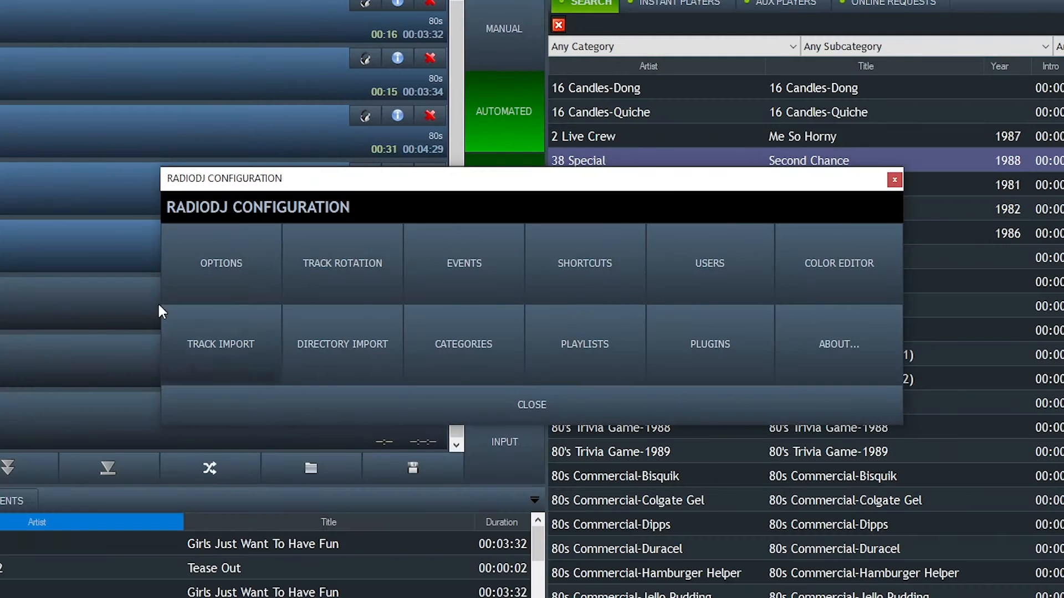
- Open the Keep In Playlist value in the Auto DJ track rotation rules for editing
click(201, 265)
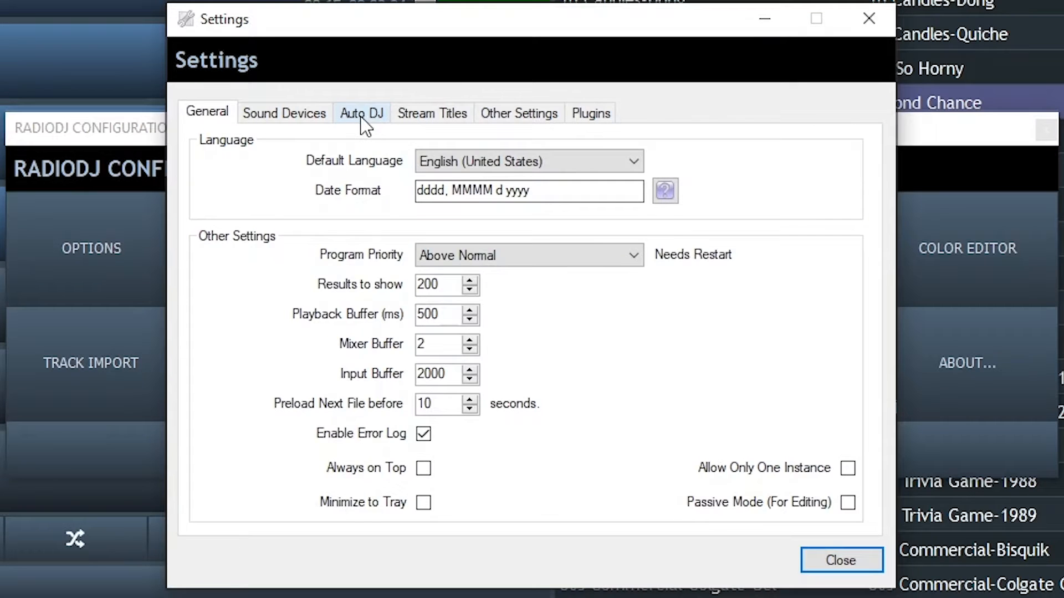
click(413, 173)
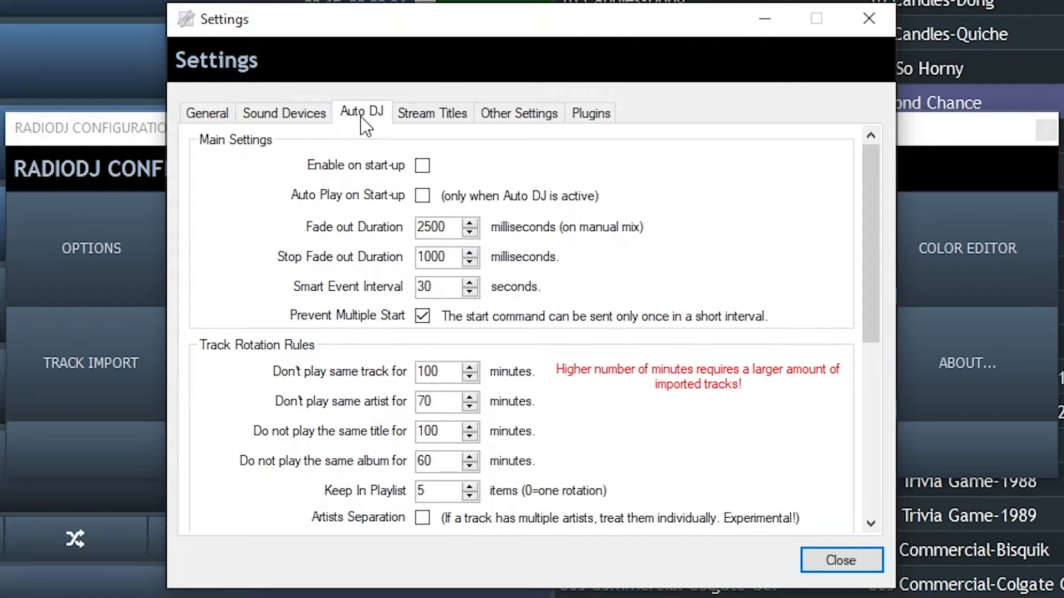
drag(870, 291, 863, 360)
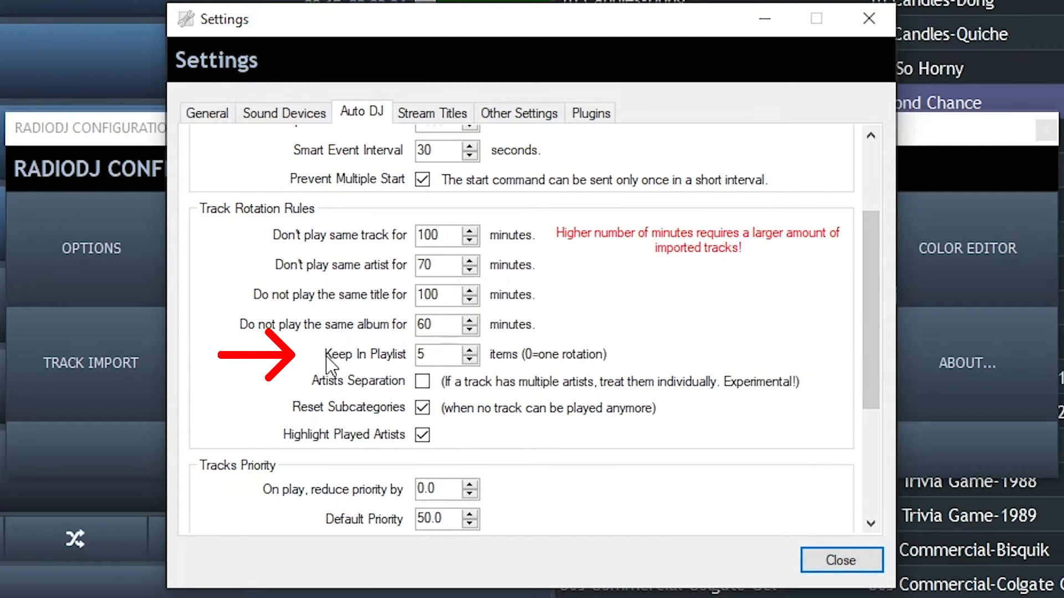
double_click(432, 357)
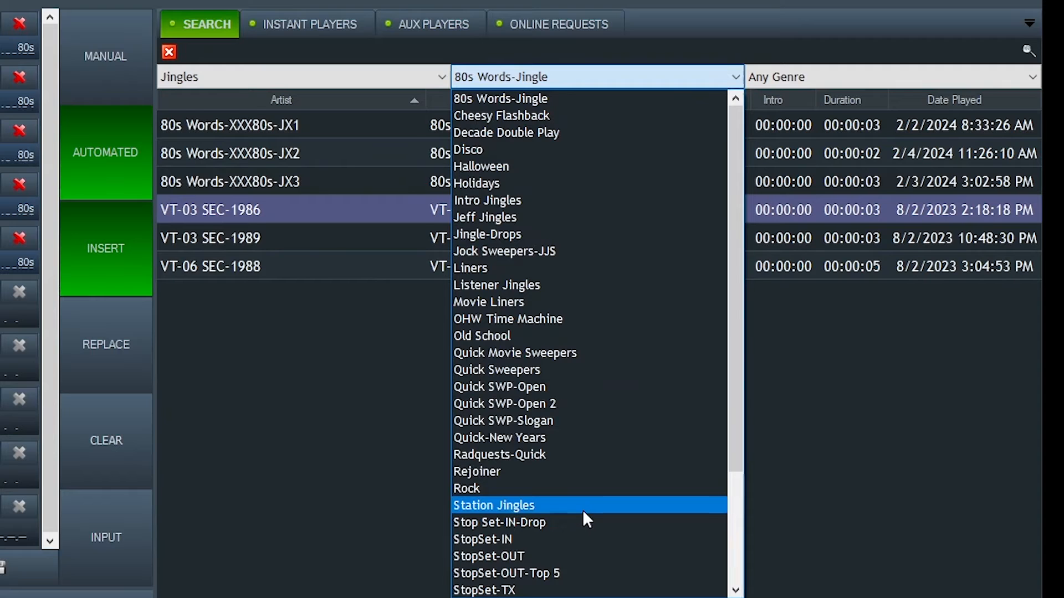
- List the Station Jingles and insert Jingle-80s to the Extreme-XXX80s before Bryan Adams and Jingle-Continuous Hits-XXX80s before Chaka Khan
click(796, 381)
click(515, 130)
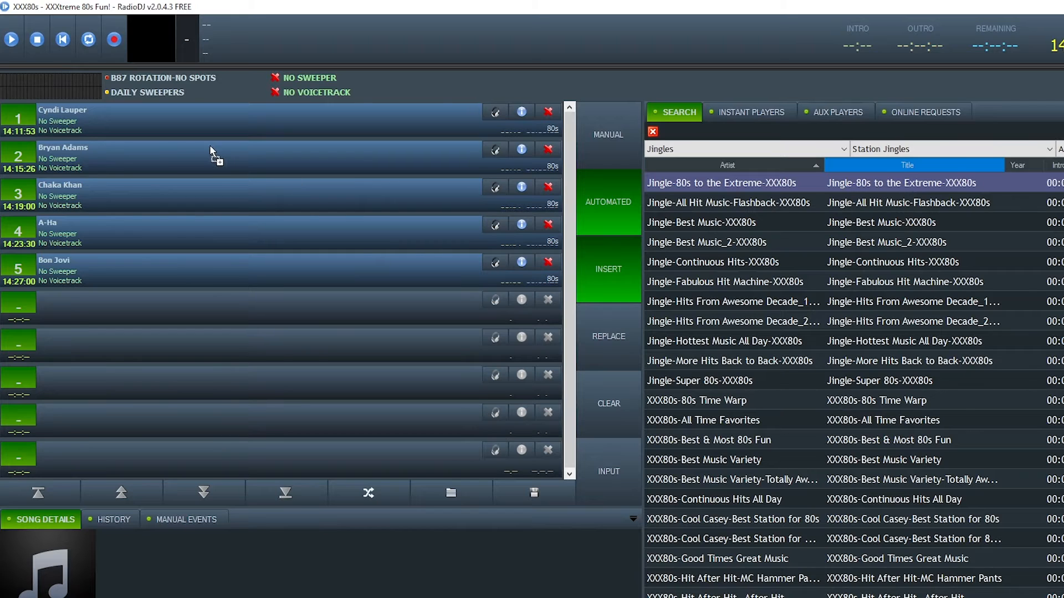
drag(210, 145, 211, 149)
click(842, 263)
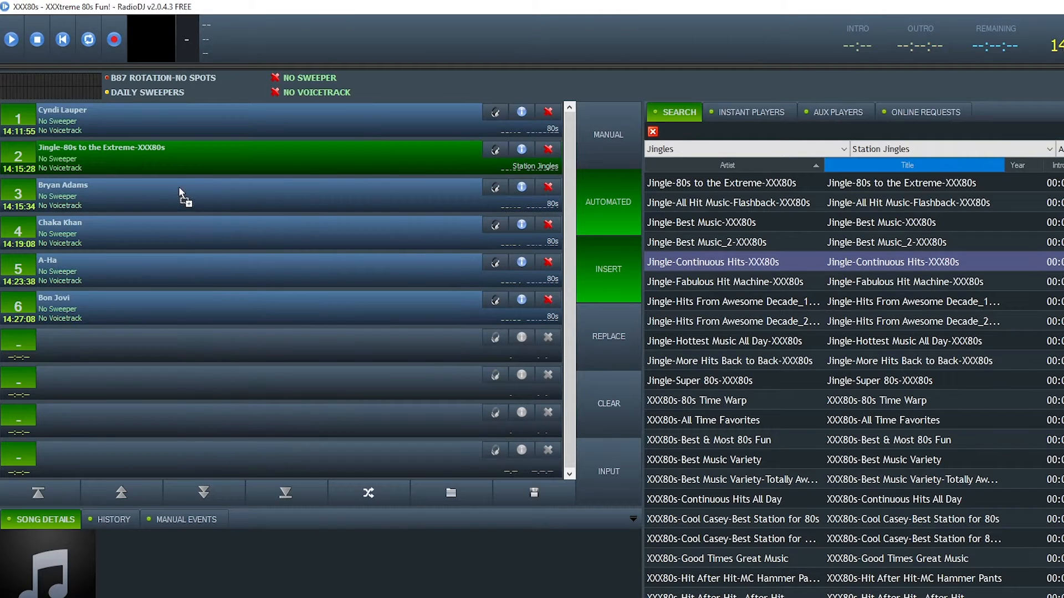
drag(158, 222, 159, 223)
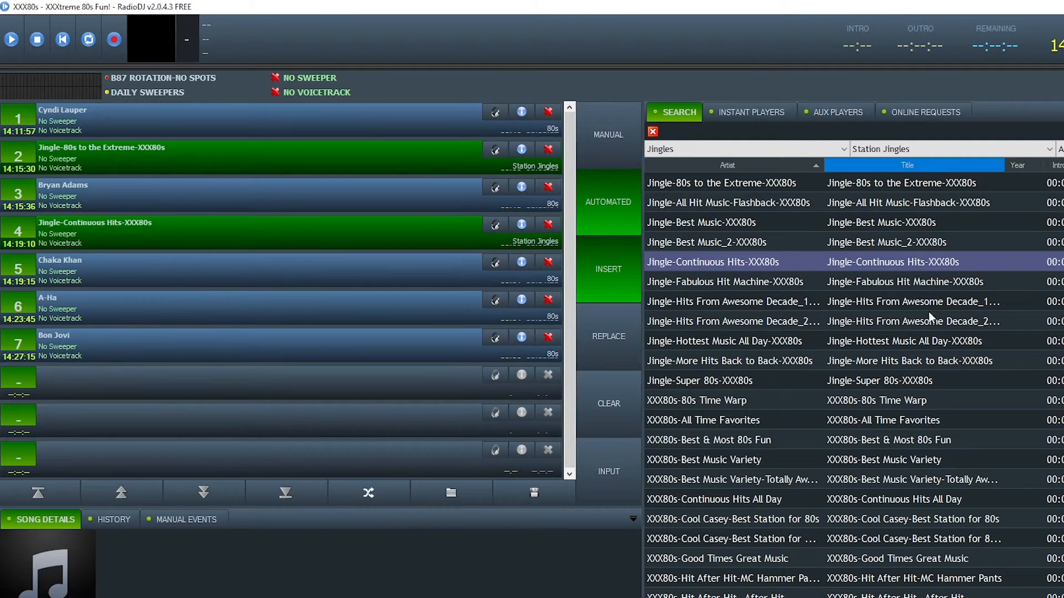
- Insert Jingle-More Hits Back to Back-XXX80s before A-Ha and XXX80s-Best & Most 80s Fun before Bon Jovi in the playlist
drag(900, 358, 375, 333)
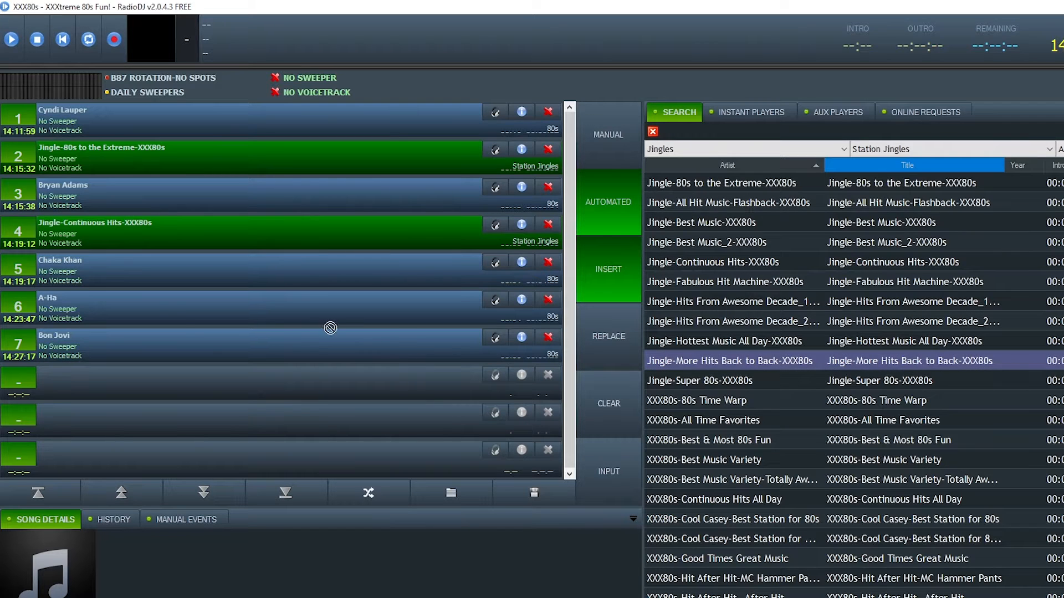
drag(165, 310, 165, 311)
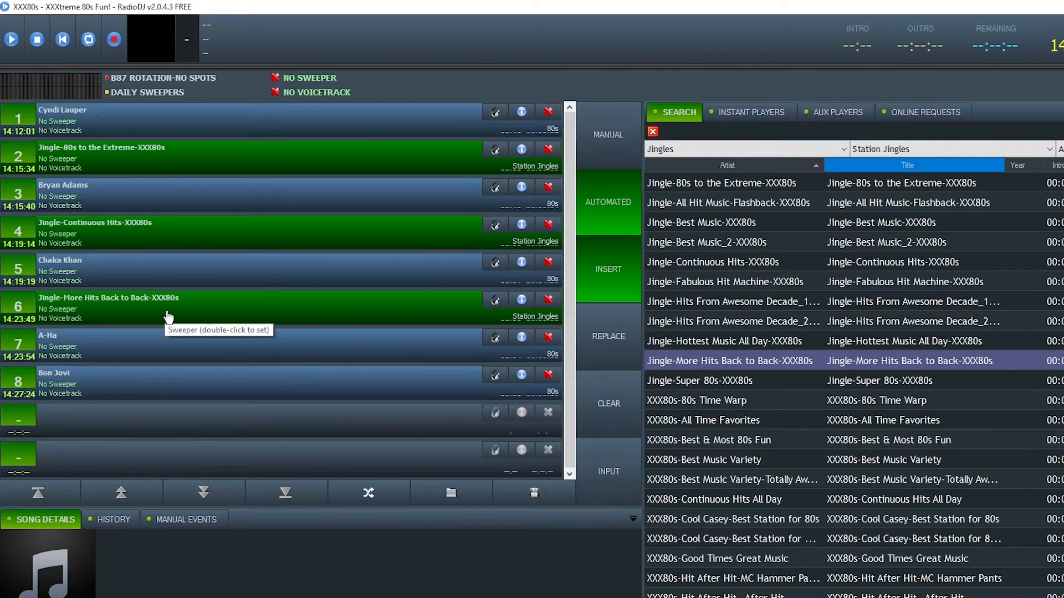
click(901, 439)
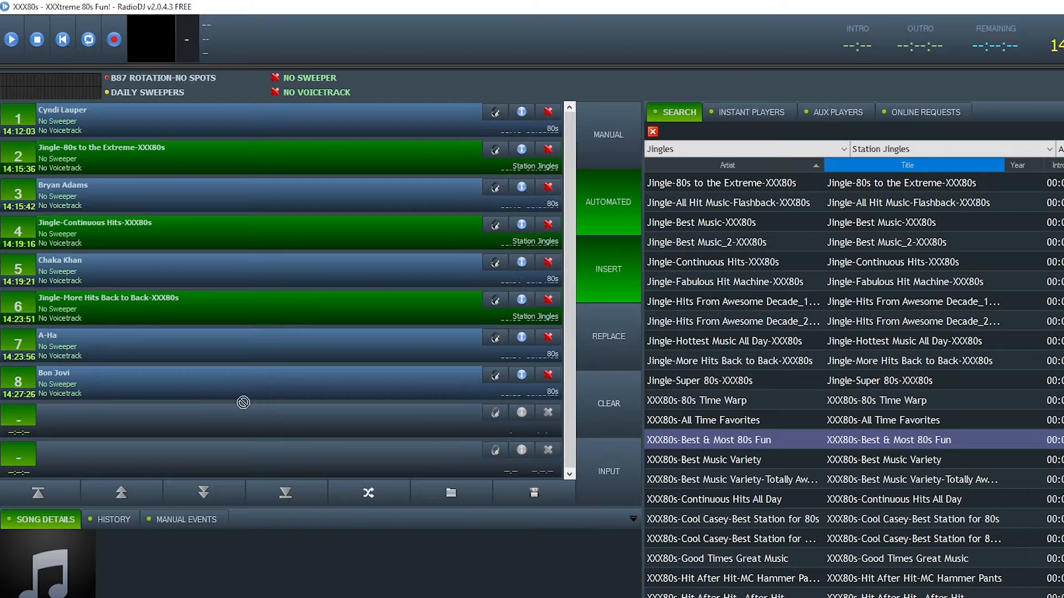
drag(163, 375, 164, 383)
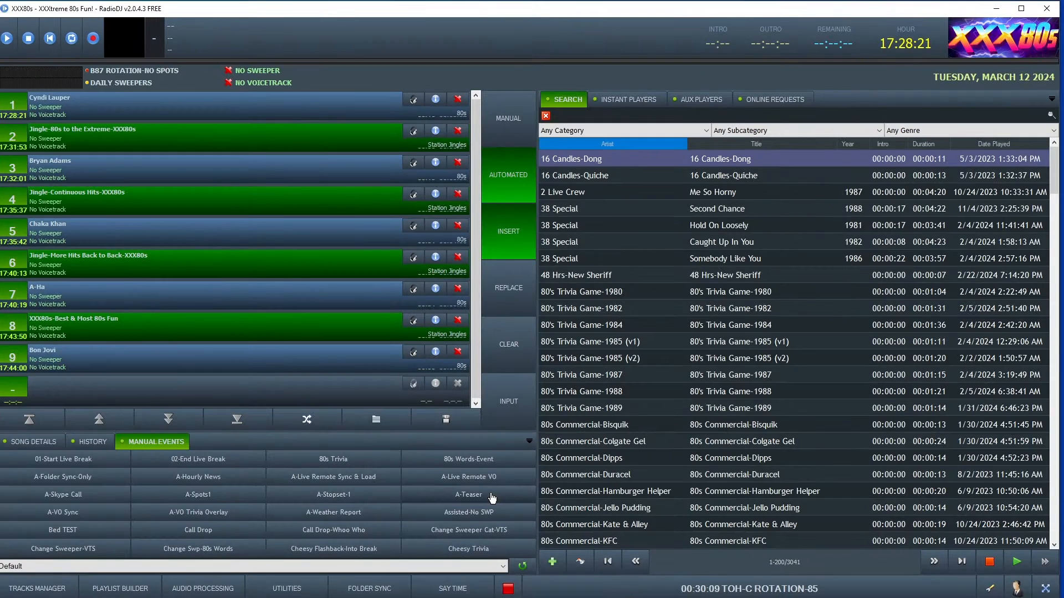
- Run the A-Teaser manual event, check the generated teaser sequence in the playlist, and start playback
click(492, 498)
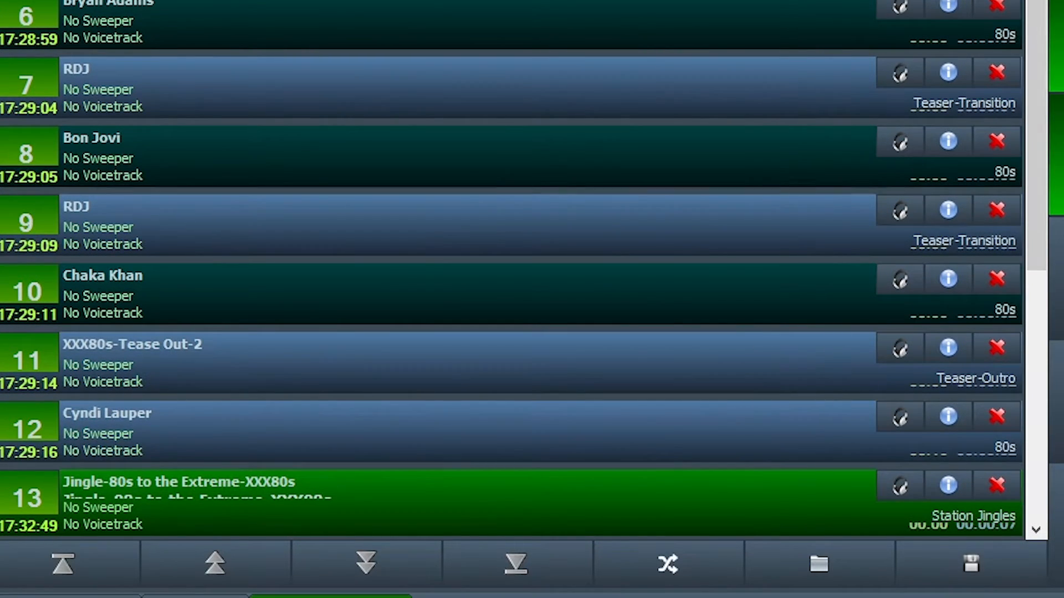
scroll(593, 294, up, 1)
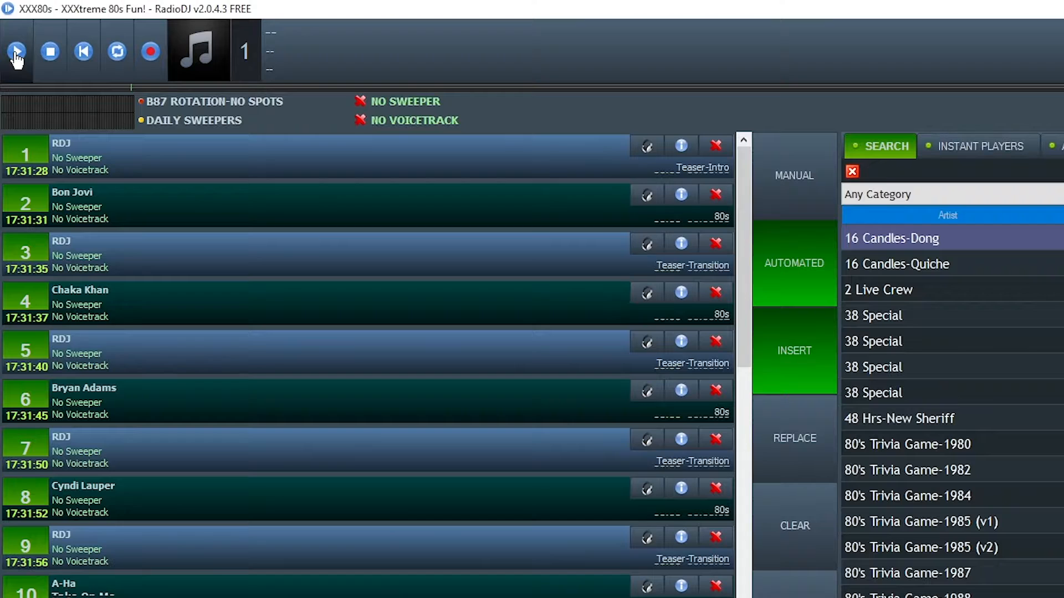
click(7, 37)
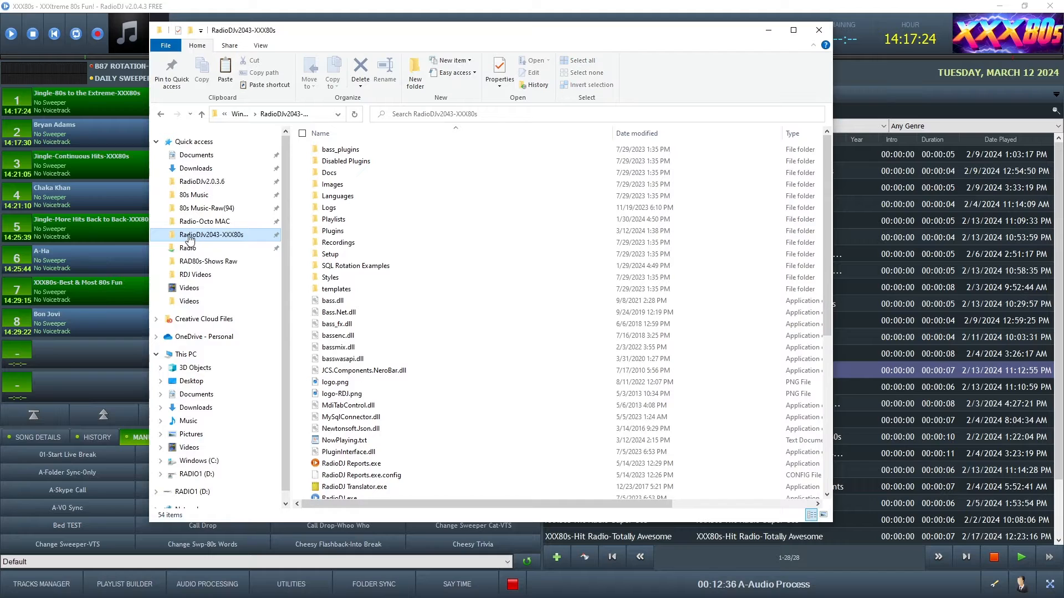
- Go to the Plugins folder of RadioDJv2043-XXX80s, select Plugin_Teaser.dll and Plugin_Teaser.xml, and bring up their file options
double_click(344, 230)
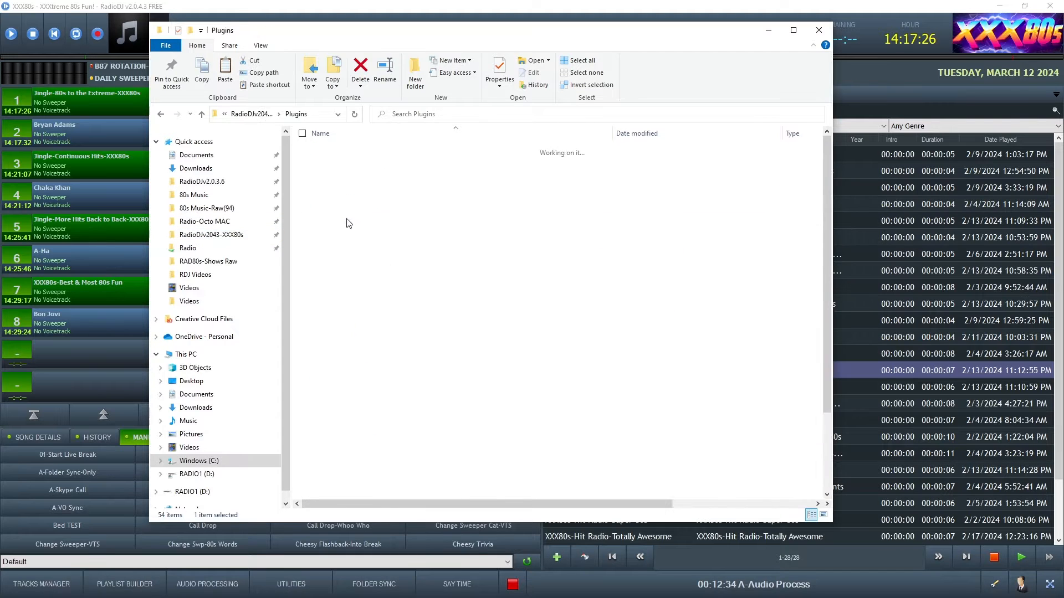
scroll(423, 349, down, 3)
click(360, 423)
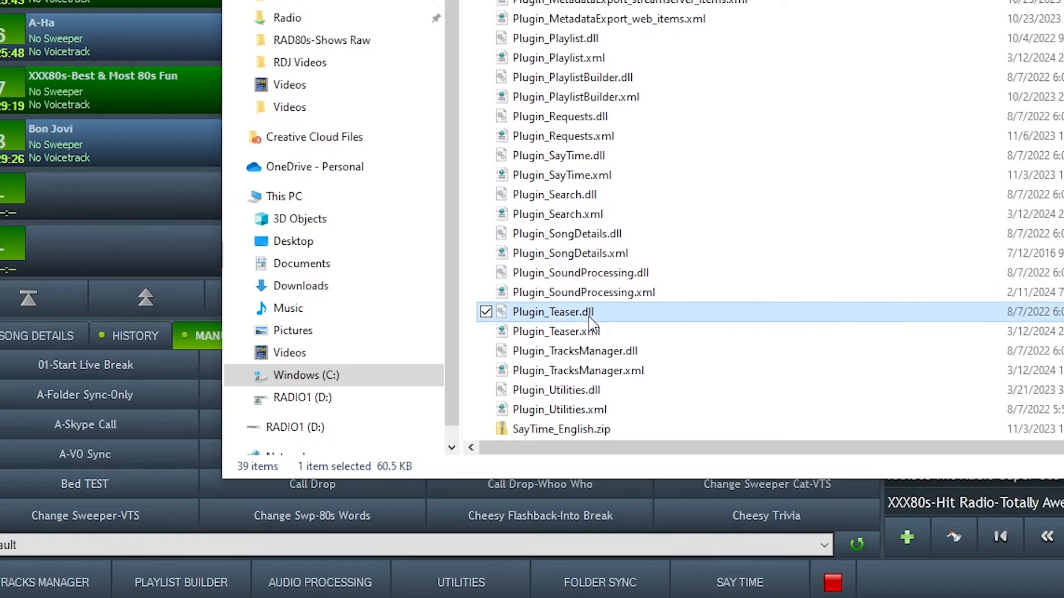
ctrl+click(363, 436)
right_click(572, 312)
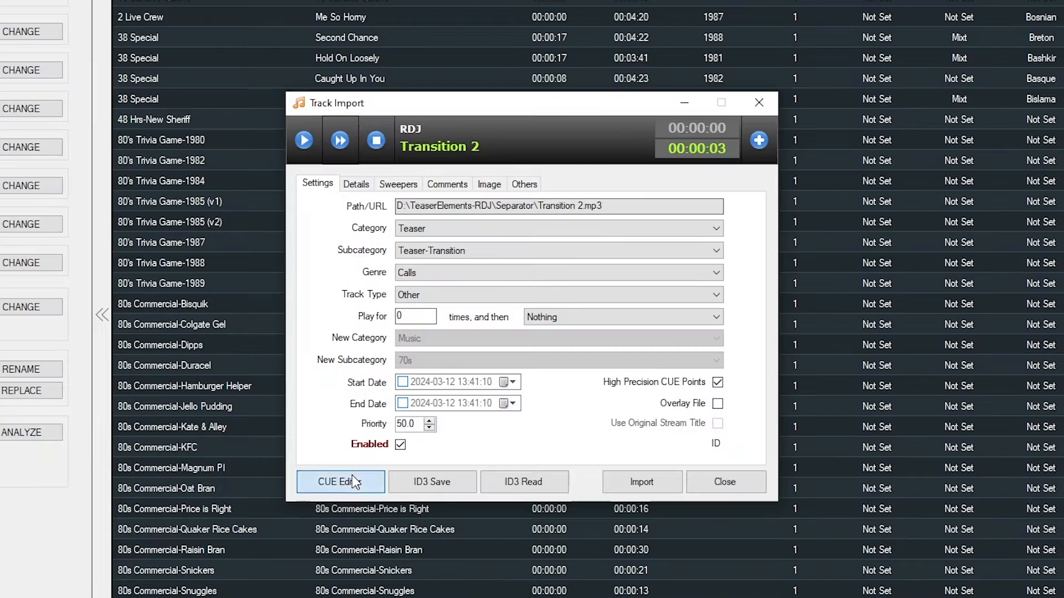
- Open the CUE Editor for the RDJ Transition 2 track in the Track Import window
click(351, 474)
click(849, 408)
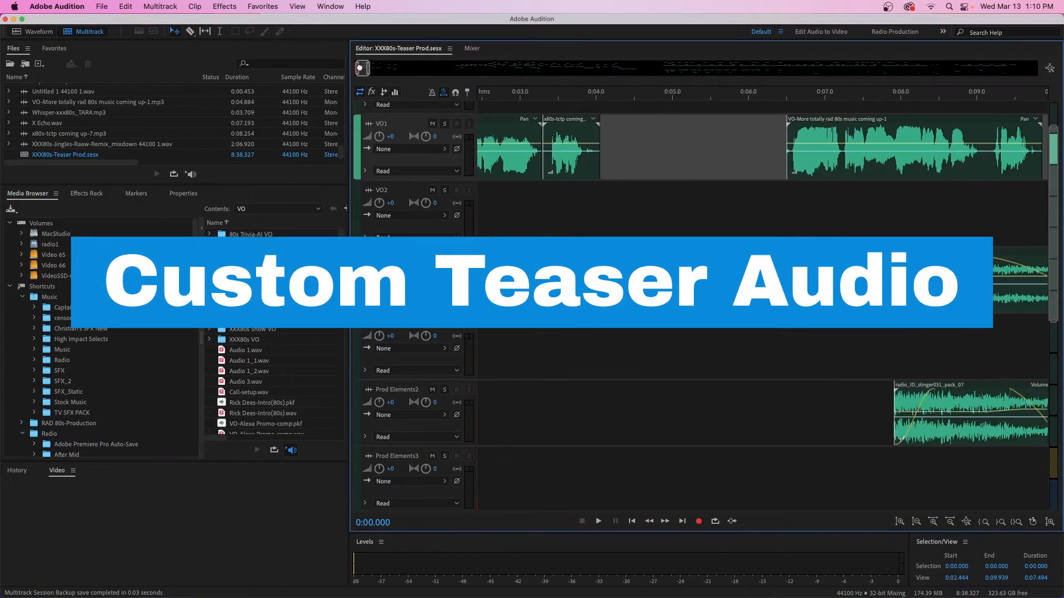
- Look along the start of the XXX80s-Teaser Prod multitrack timeline in Adobe Audition
drag(359, 67, 371, 67)
drag(372, 68, 382, 69)
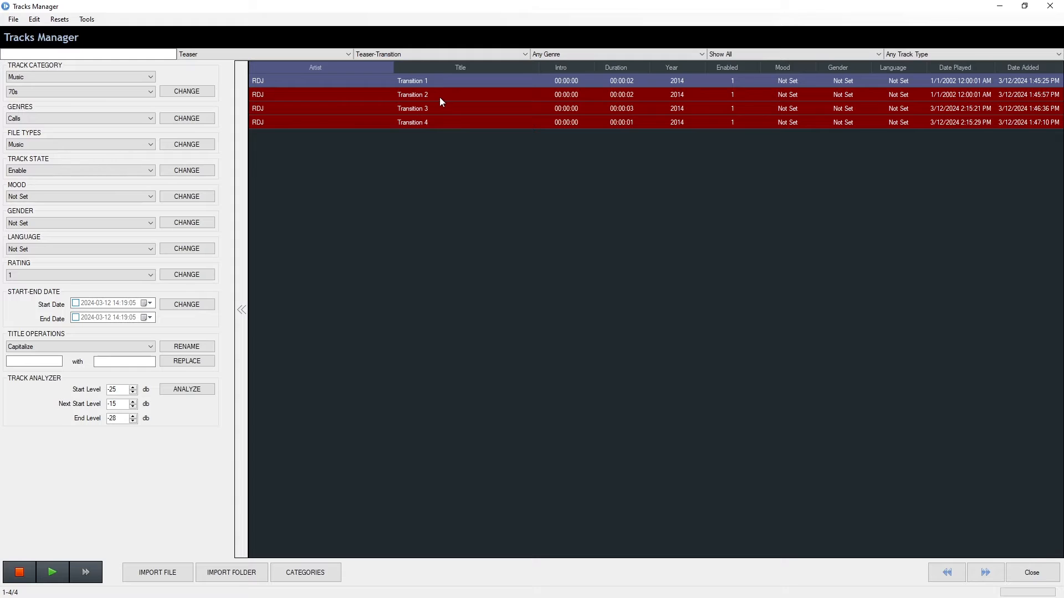
- In RadioDJ's Tracks Manager, delete RDJ Transition 1 through Transition 4 from the Teaser-Transition subcategory and start a file import
shift+click(440, 120)
key(Delete)
click(554, 338)
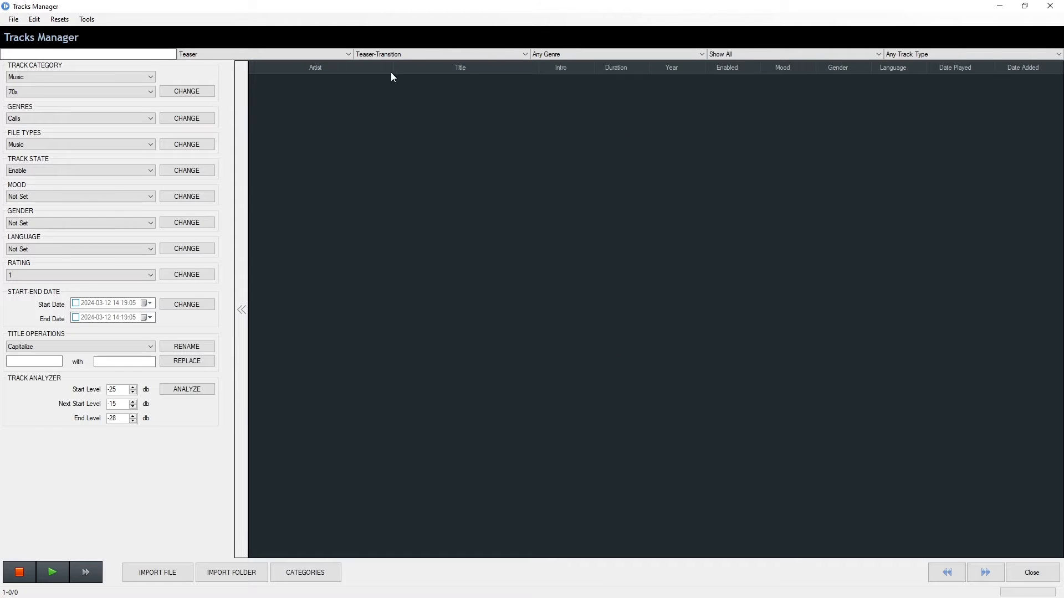
click(158, 572)
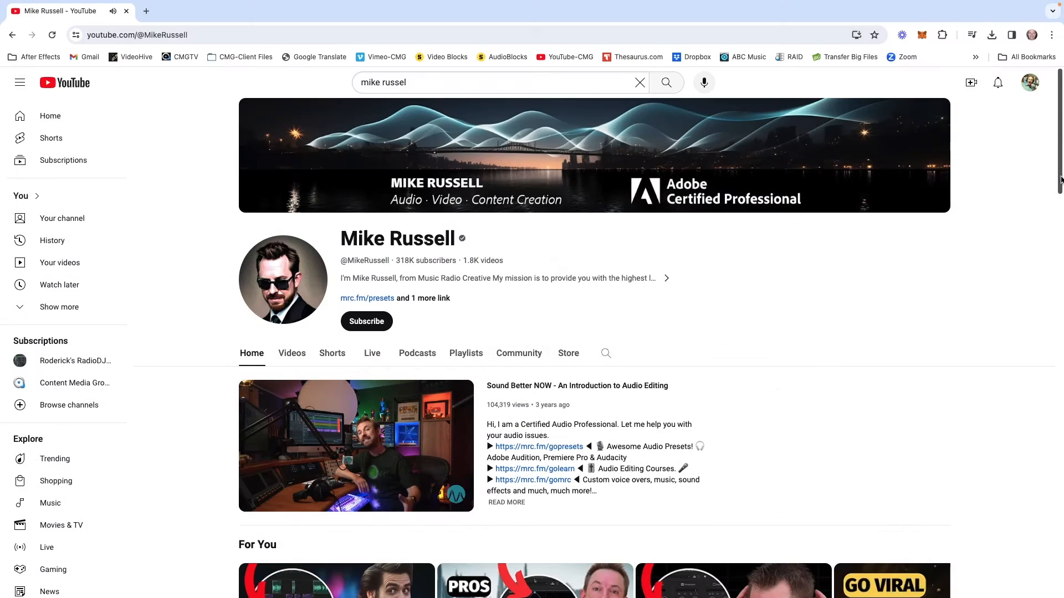
- Browse the Mike Russell channel on YouTube and another stretch of the XXX80s-Teaser Prod session in Adobe Audition
drag(1060, 172, 1045, 322)
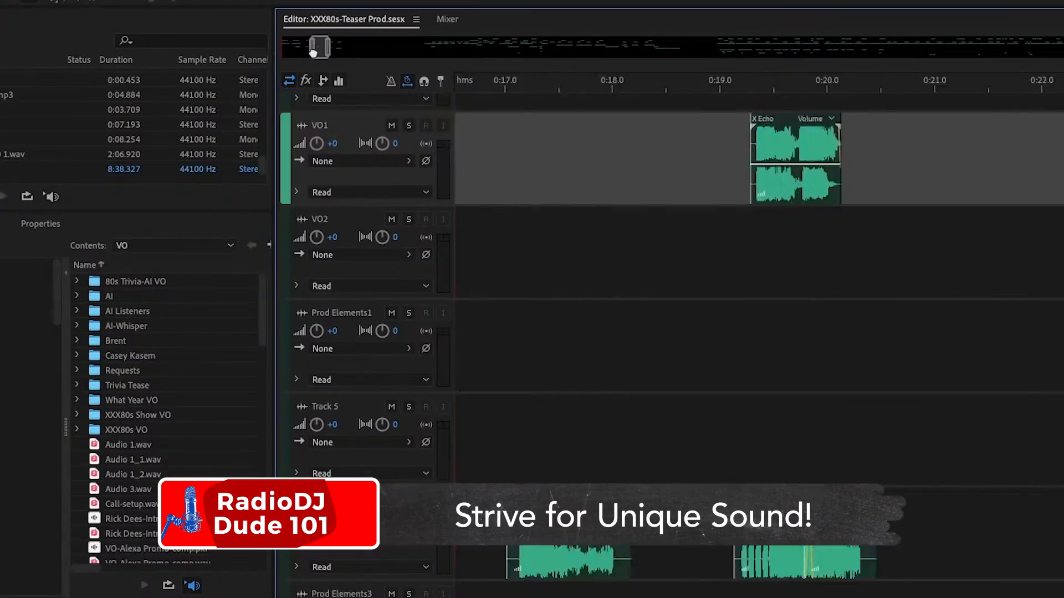
drag(319, 52, 270, 52)
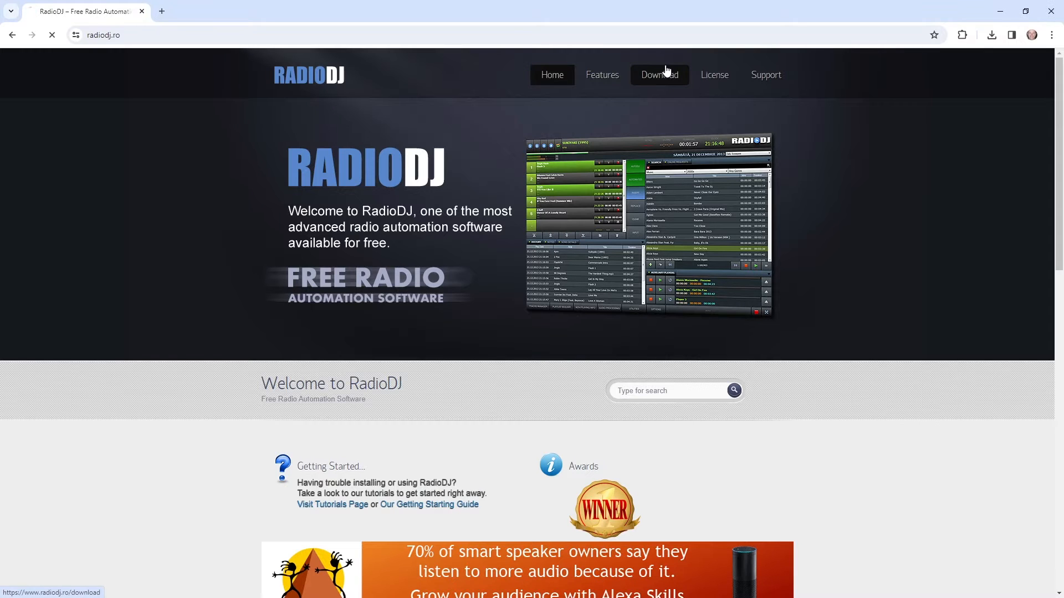
- Open the download page of the RadioDJ website in the browser and find the Teaser Audio Elements under Audio Files
click(666, 71)
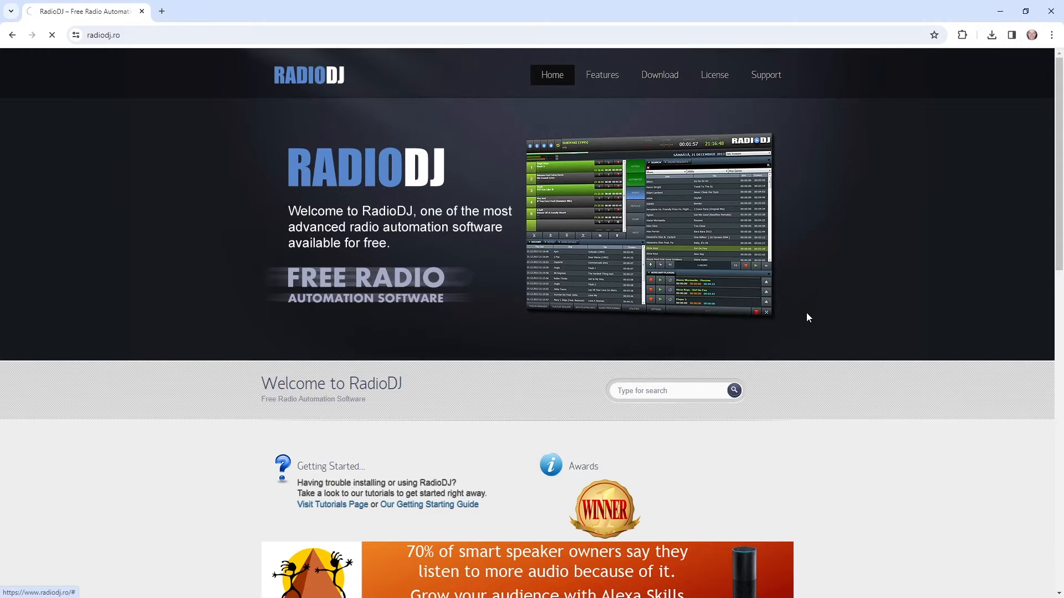
scroll(603, 254, down, 4)
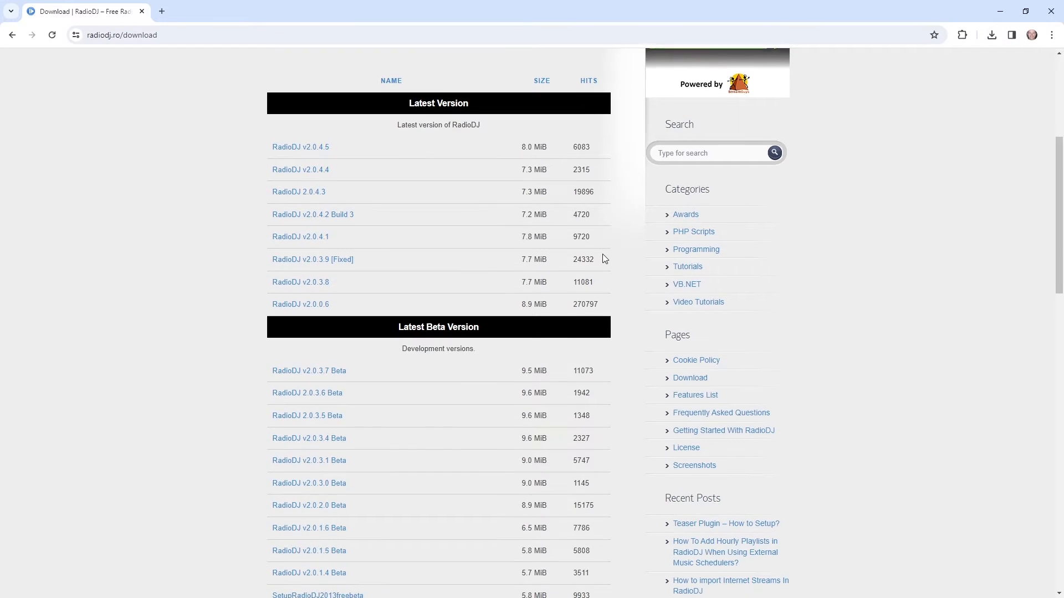
scroll(603, 258, down, 6)
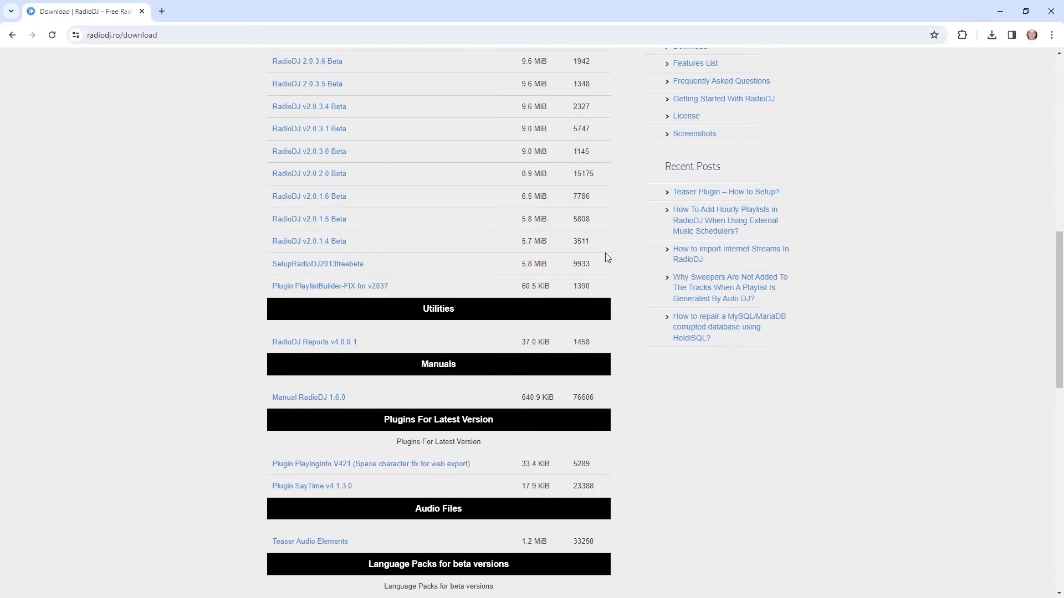
scroll(621, 260, down, 3)
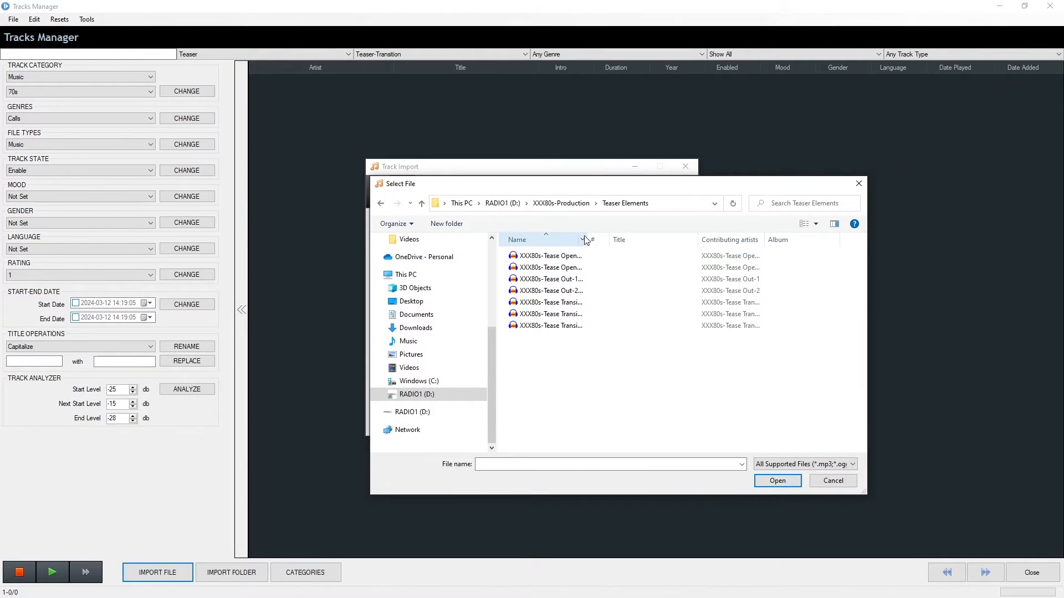
- Preview XXX80s-Tease Open-2, move its Next cue point to about 3 seconds, save the cues, and import the track into Teaser-Intro
drag(587, 240, 628, 239)
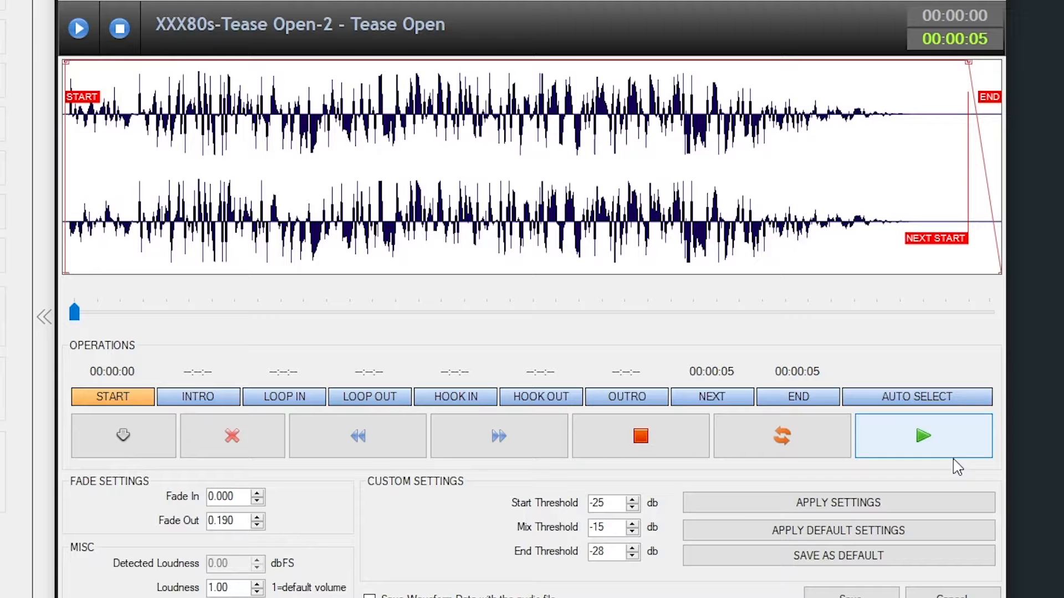
click(952, 443)
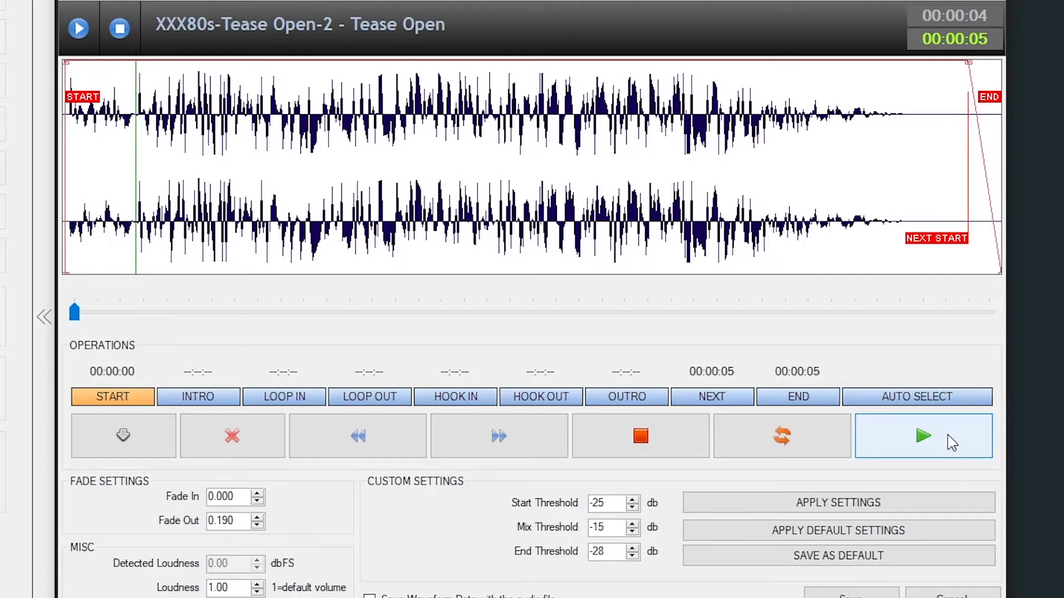
click(649, 439)
drag(929, 246, 750, 287)
click(911, 446)
click(689, 424)
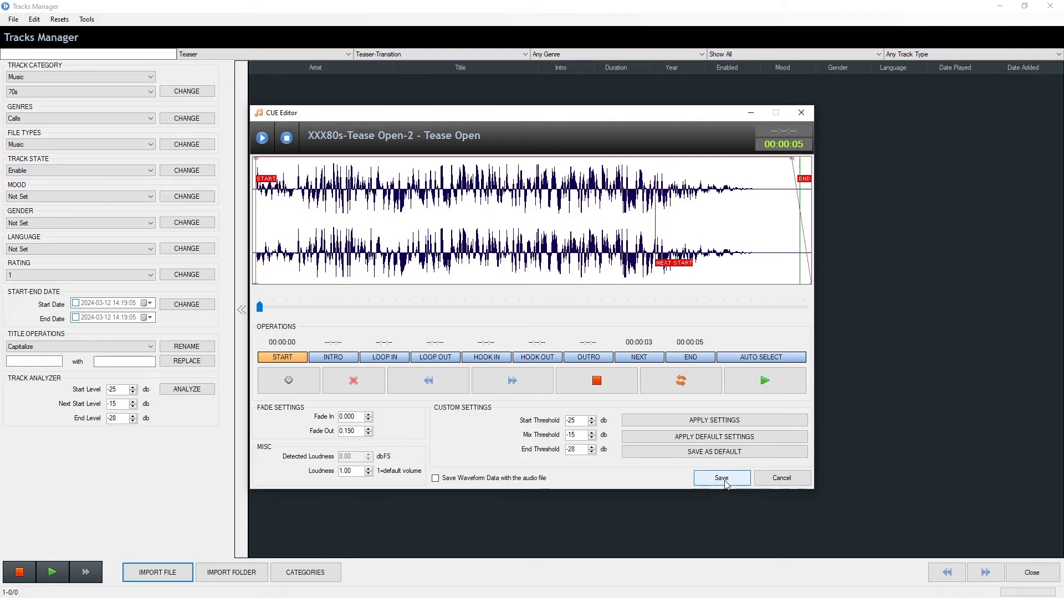
click(724, 480)
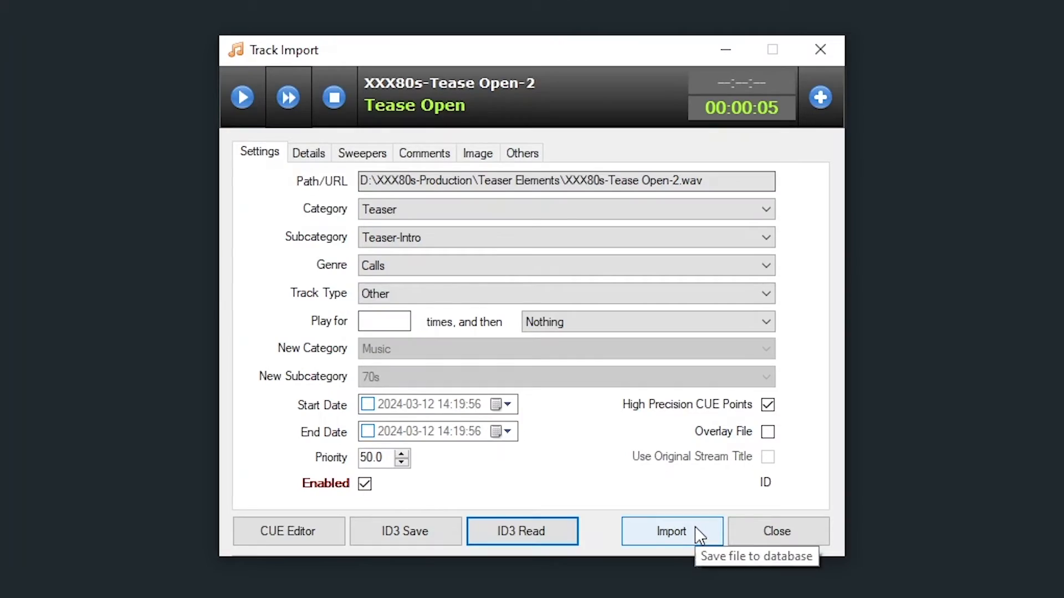
click(696, 529)
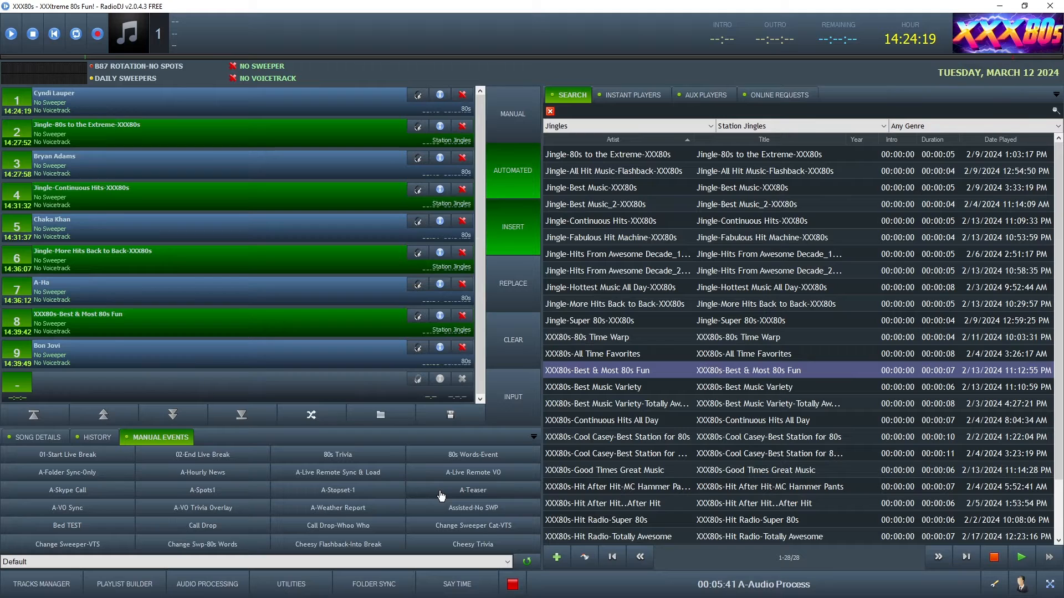
- Trigger the A-Teaser event again with the custom XXX80s teaser elements and play the resulting playlist
click(442, 496)
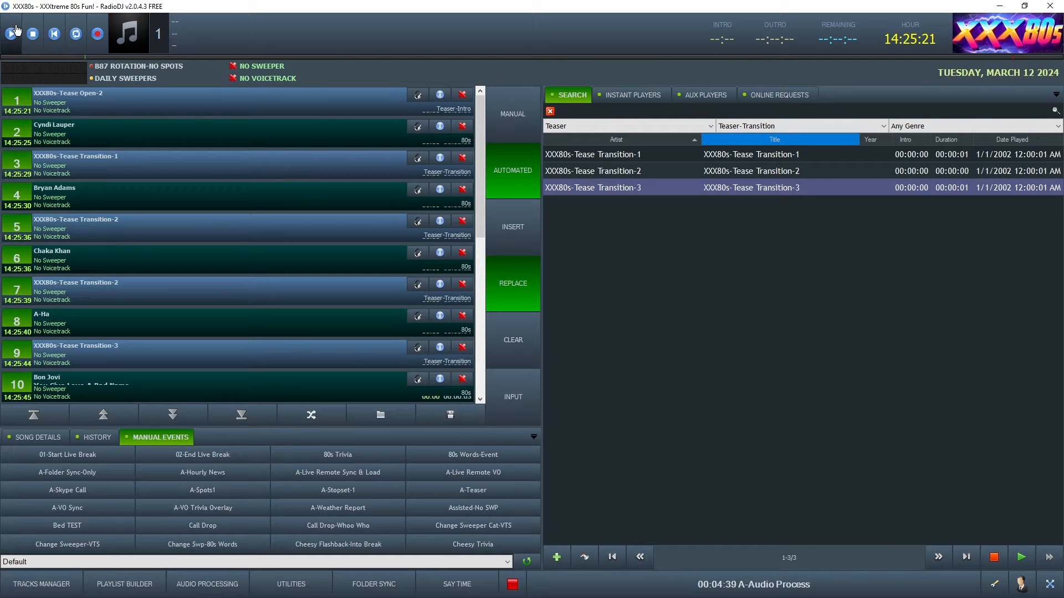
click(11, 33)
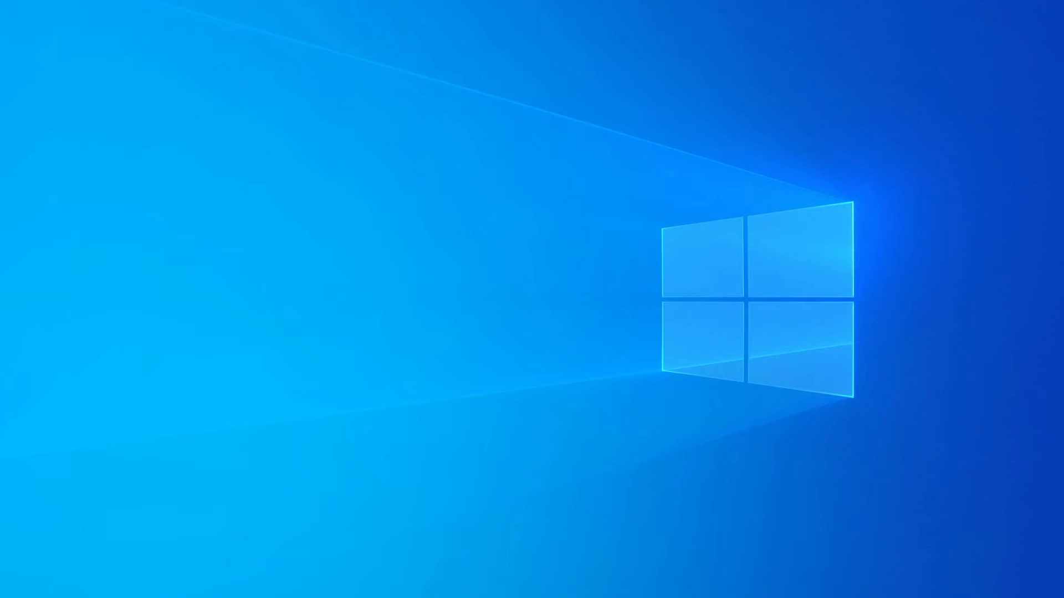
- In File Explorer, open the RadioDJv2043-XXX80s Plugins folder, select both Plugin_Teaser files (.dll and .xml), and show their file options
key(super+e)
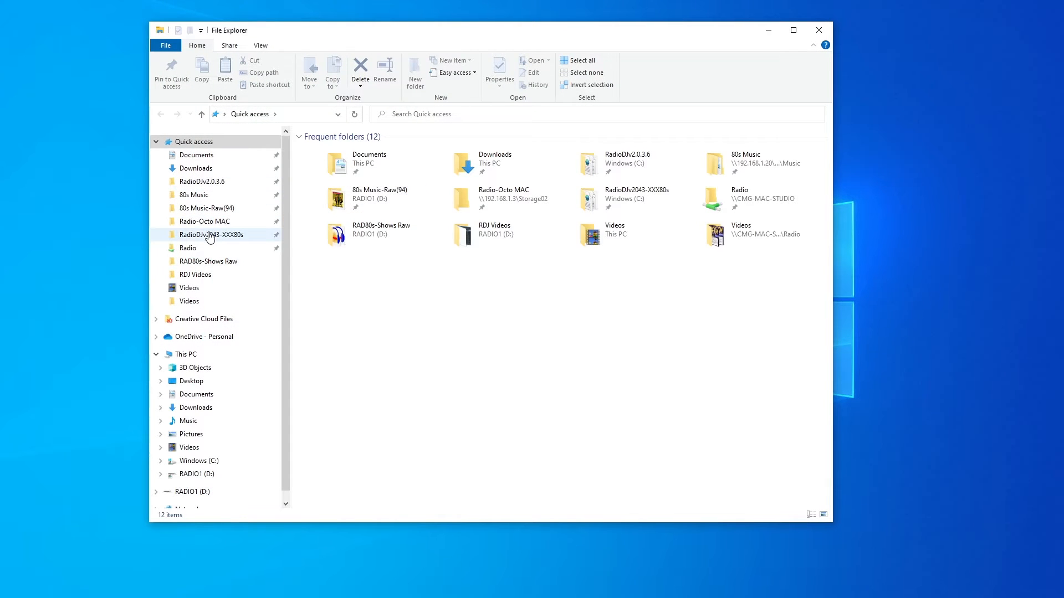
click(209, 237)
click(317, 232)
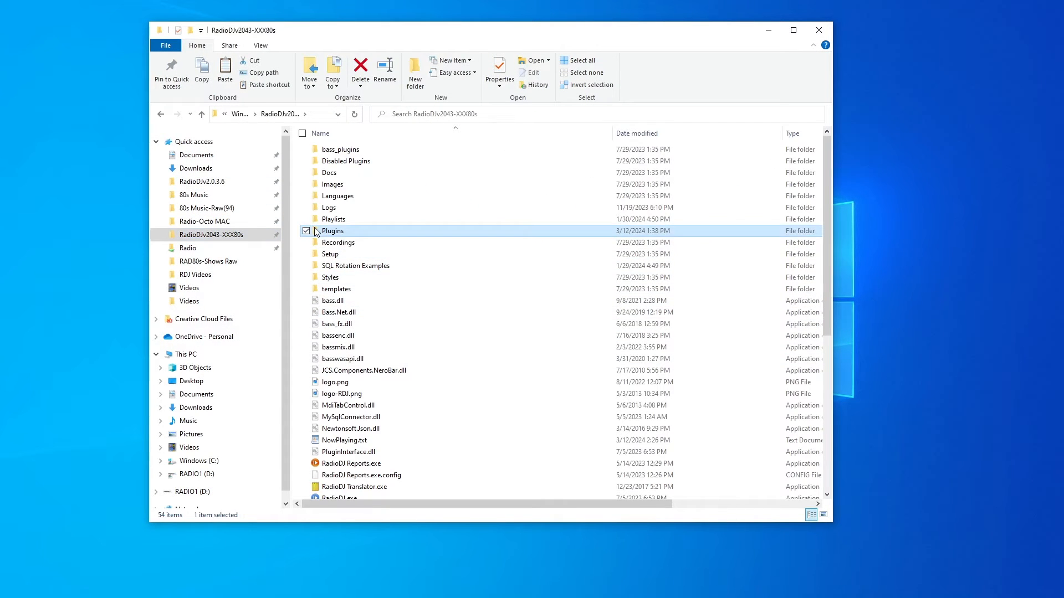
double_click(317, 231)
click(355, 430)
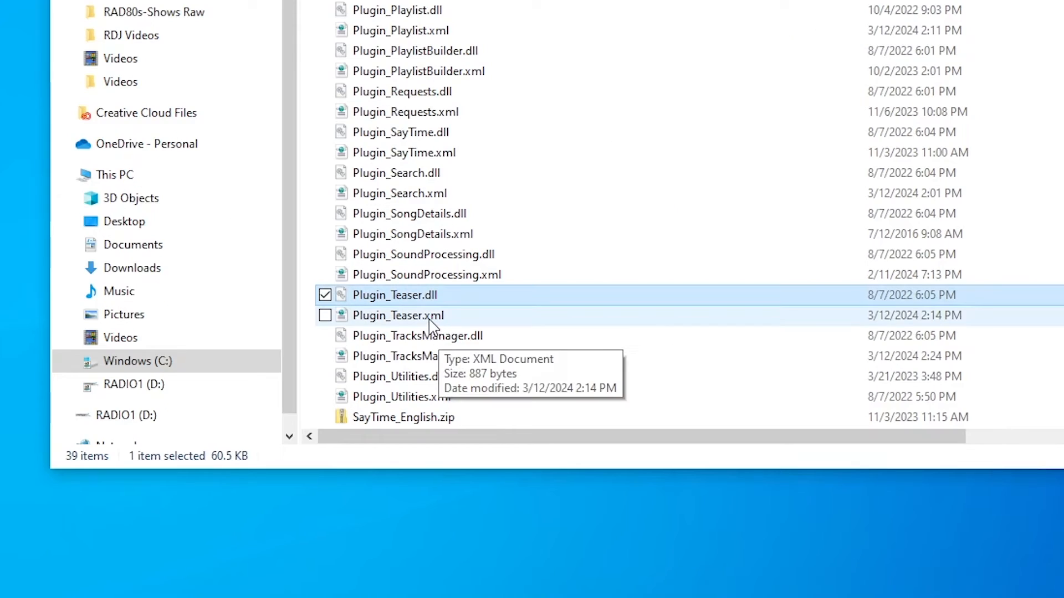
ctrl+click(429, 320)
right_click(423, 320)
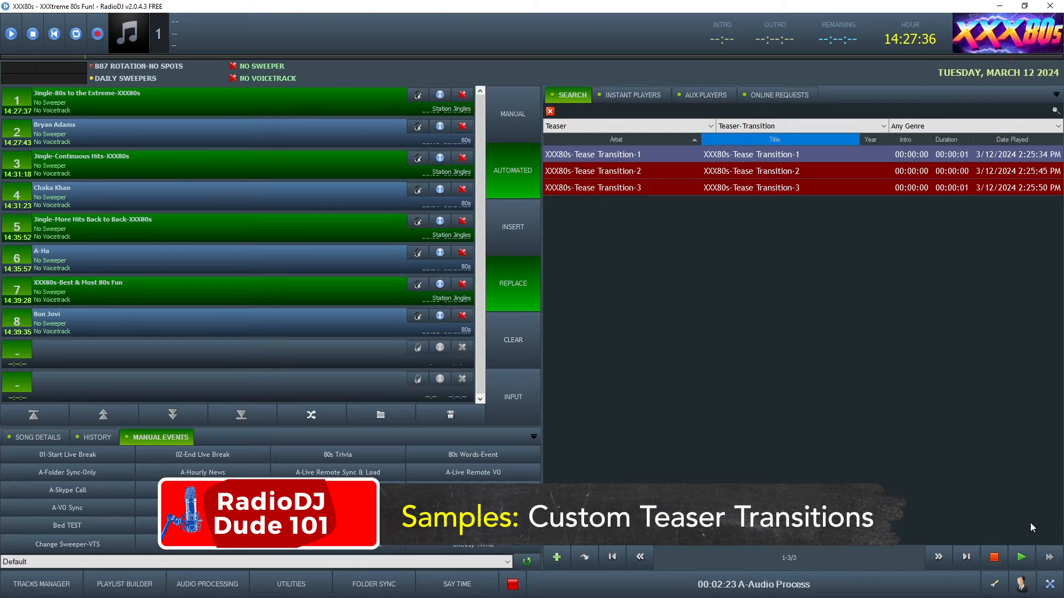
- Preview the custom XXX80s-Tease Transition-2 sample in the Teaser-Transition subcategory
click(869, 175)
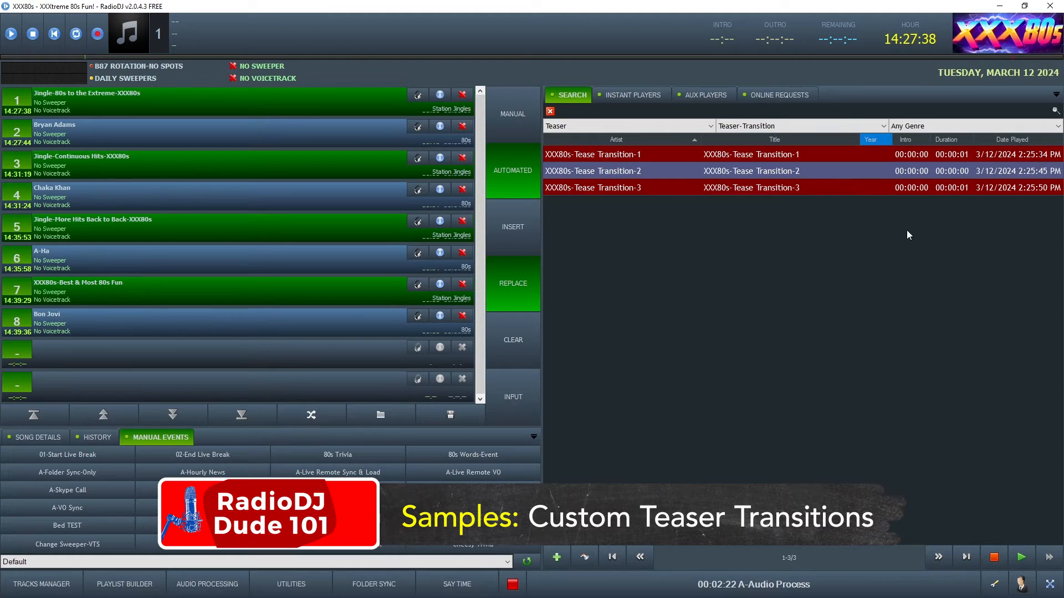
click(1022, 561)
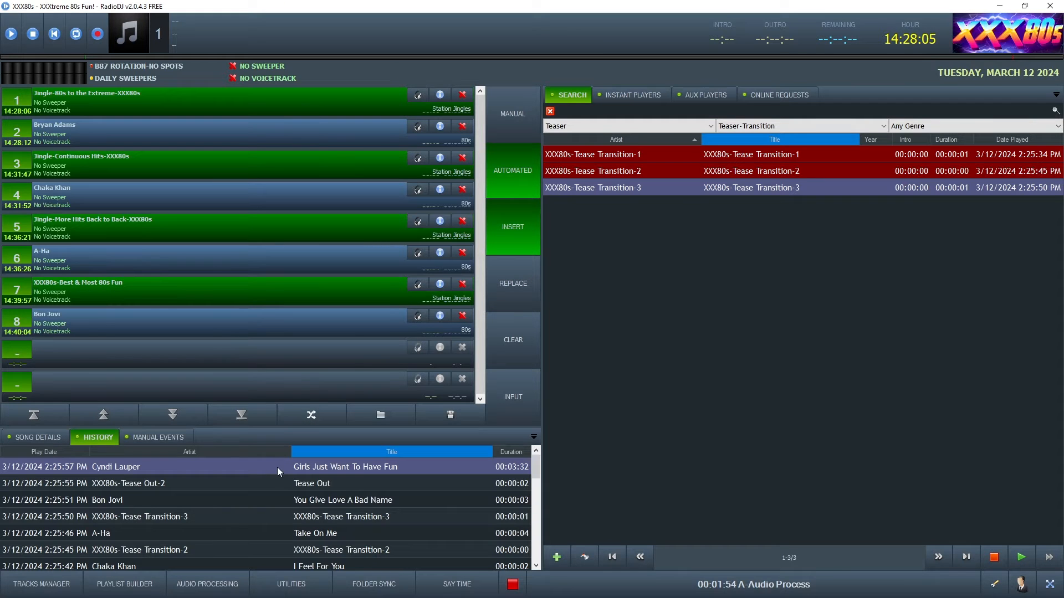
- Insert Cyndi Lauper's Girls Just Want To Have Fun from the play history as the first playlist track and trigger the A-Teaser event
drag(278, 470, 138, 161)
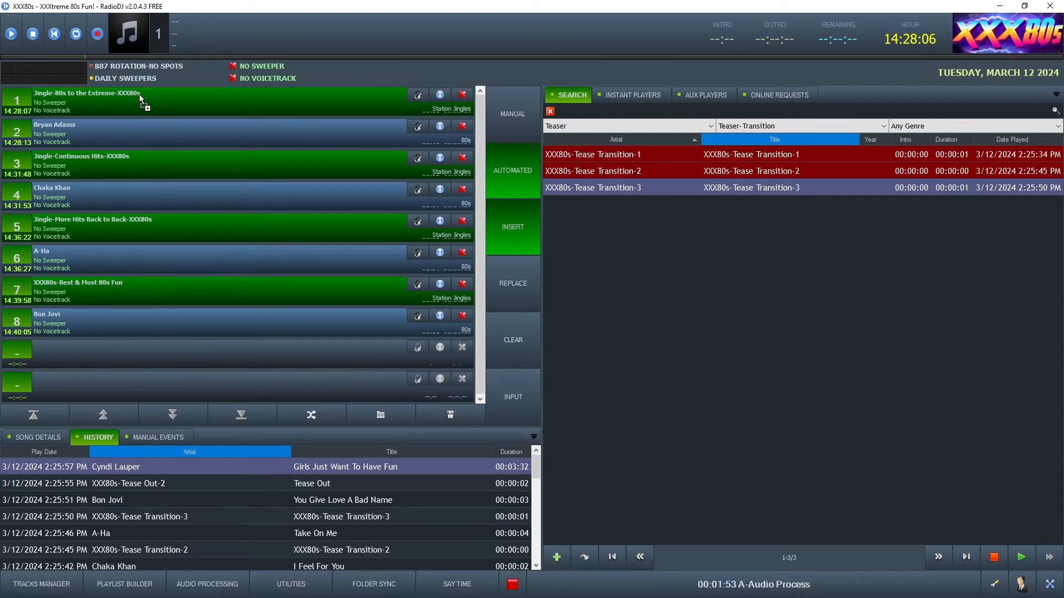
drag(139, 94, 139, 96)
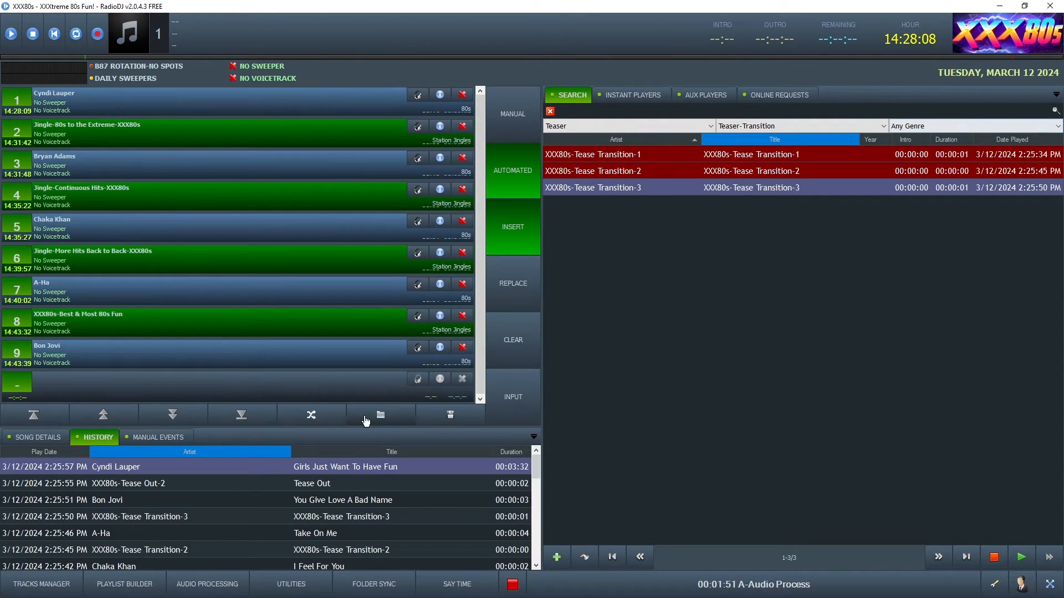
click(165, 438)
click(475, 492)
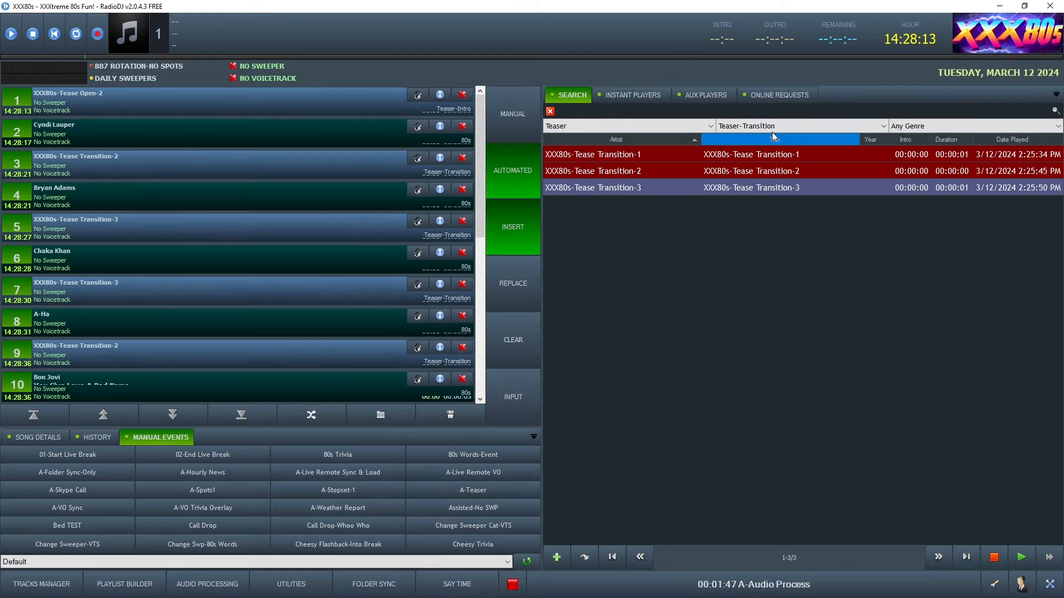
- Replace the other transition elements in the teaser playlist with XXX80s-Tease Transition-2 so that every transition is the same
click(770, 171)
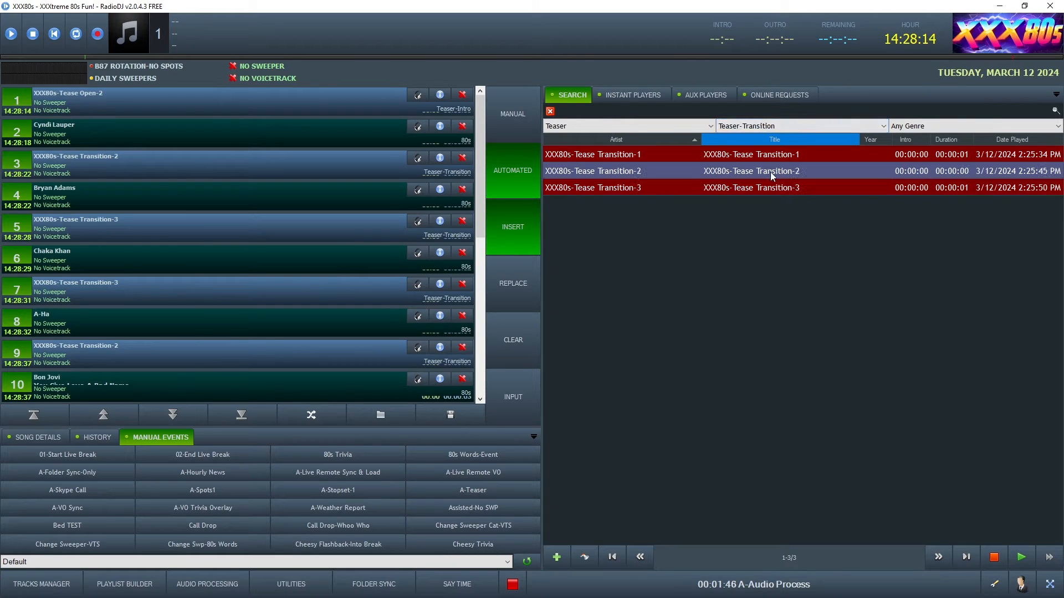
drag(782, 174, 128, 228)
drag(736, 174, 544, 198)
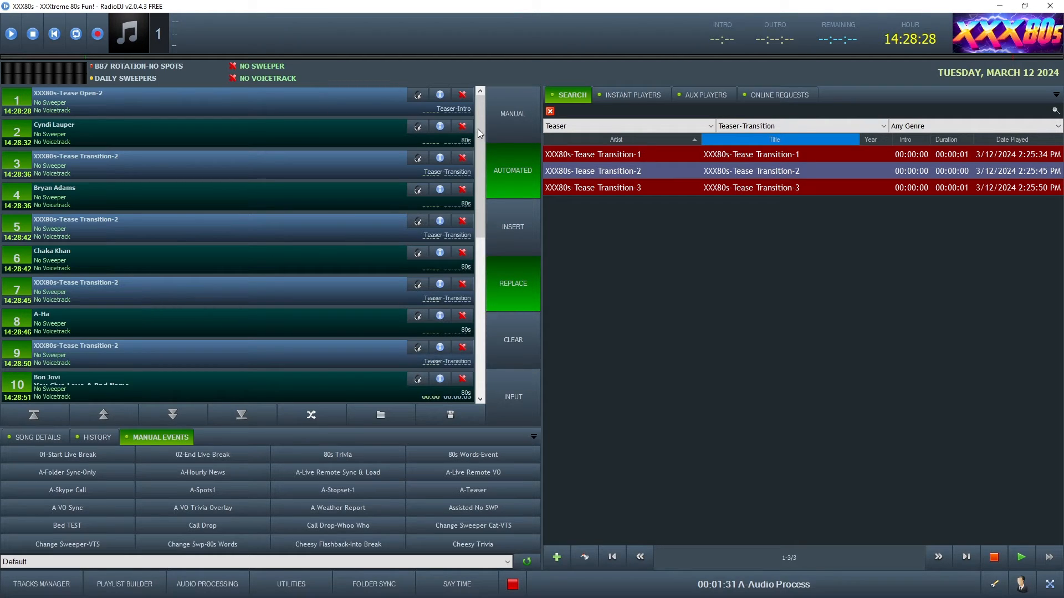
- Review the teaser playlist, play it through the teaser into Girls Just Want To Have Fun, and stop playback
click(479, 399)
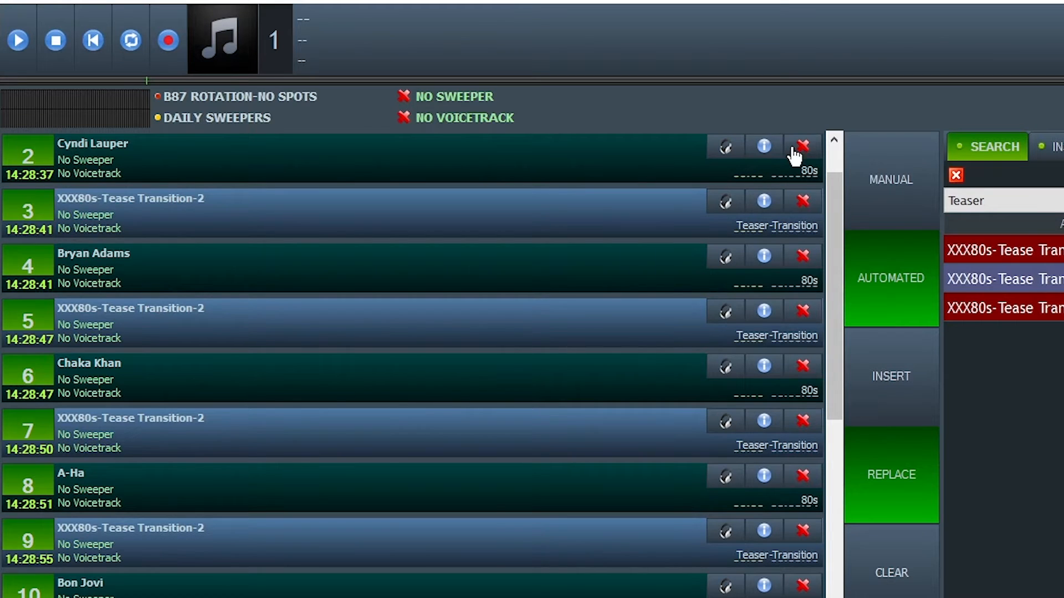
click(834, 141)
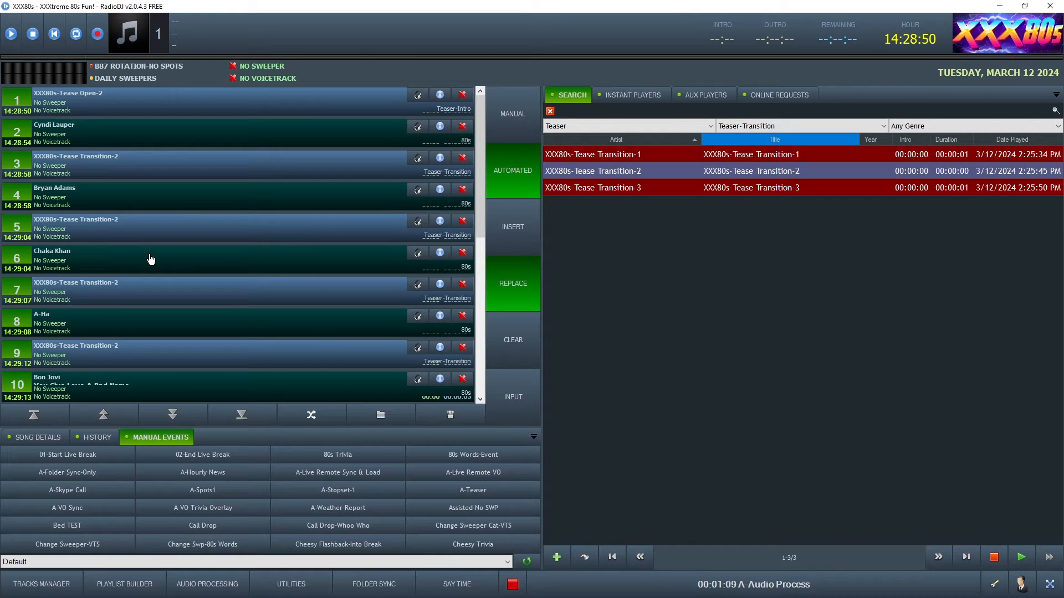
click(10, 41)
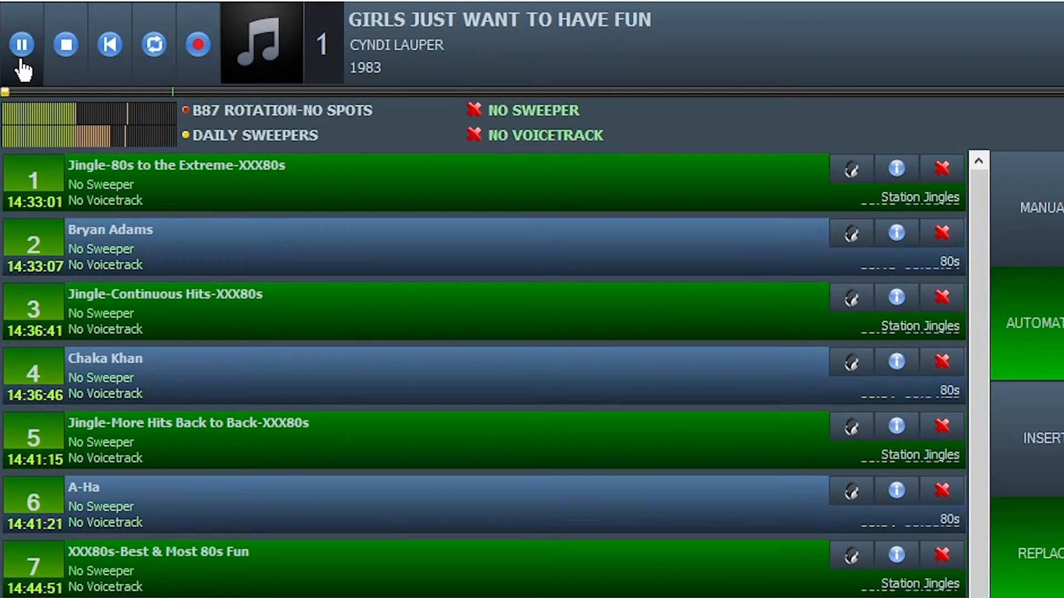
click(72, 55)
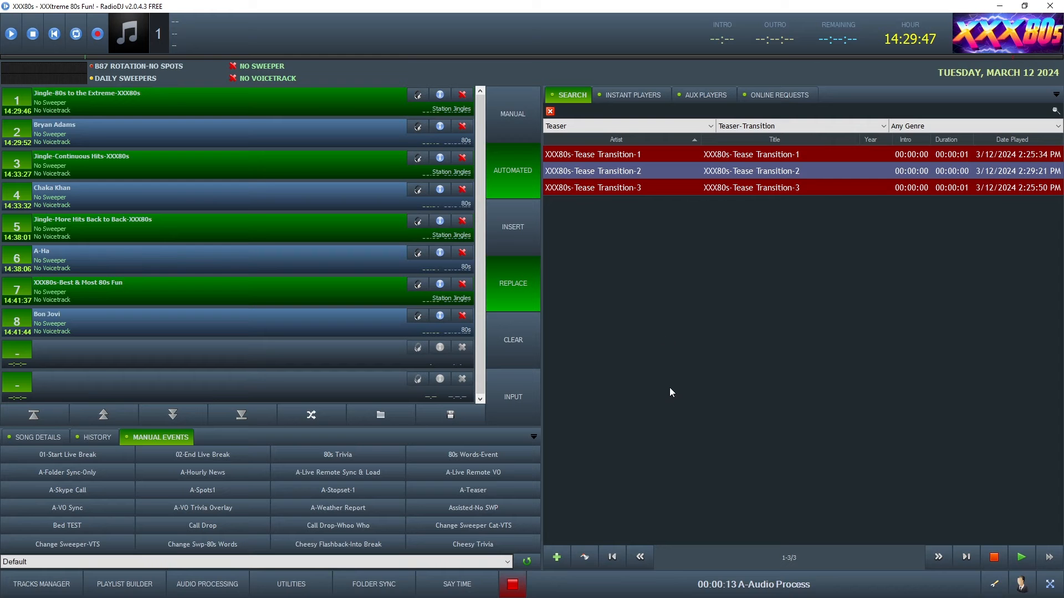
- Edit the cues of XXX80s-Tease Transition-2: set the loudness to 1.5 and move the Next start point earlier
right_click(713, 174)
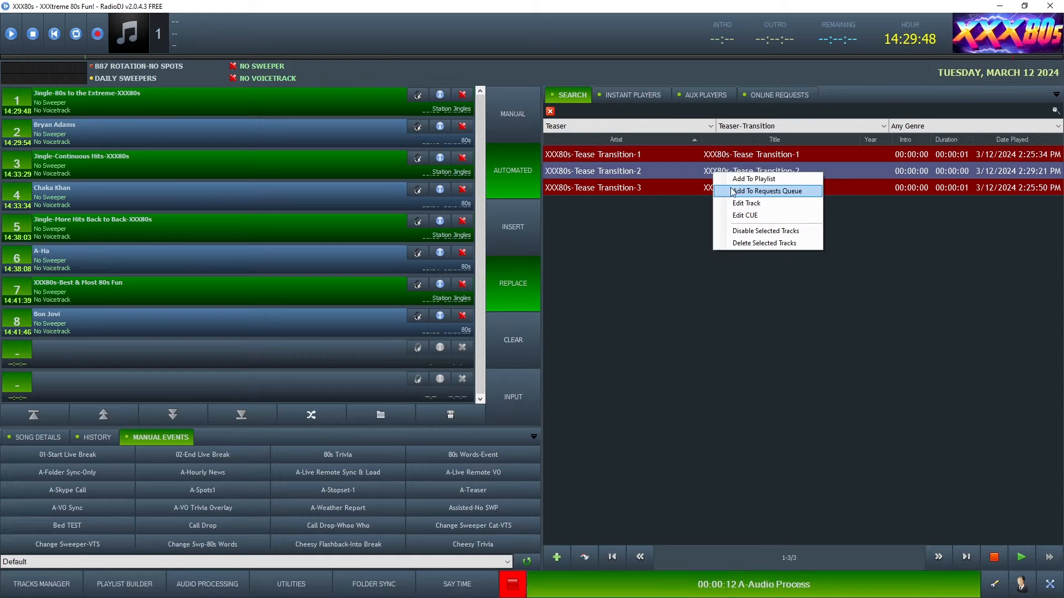
click(743, 216)
double_click(361, 469)
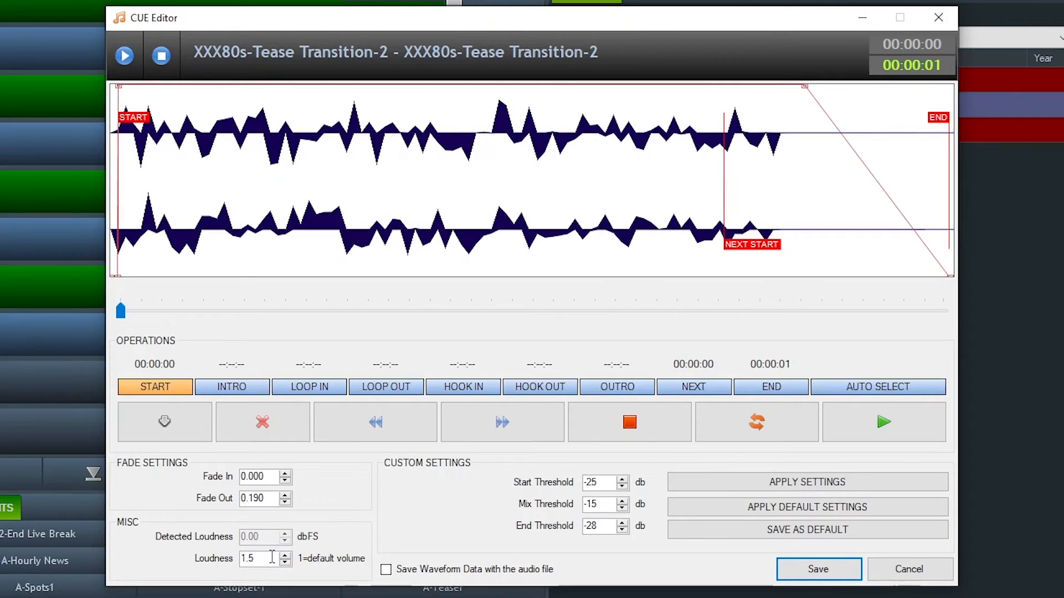
click(169, 395)
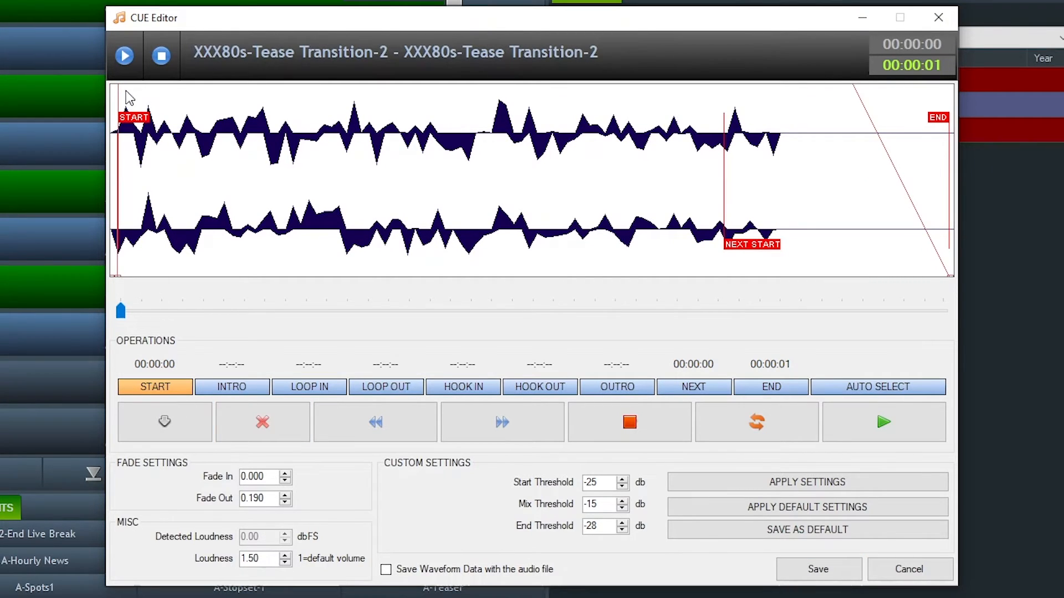
drag(748, 245, 627, 246)
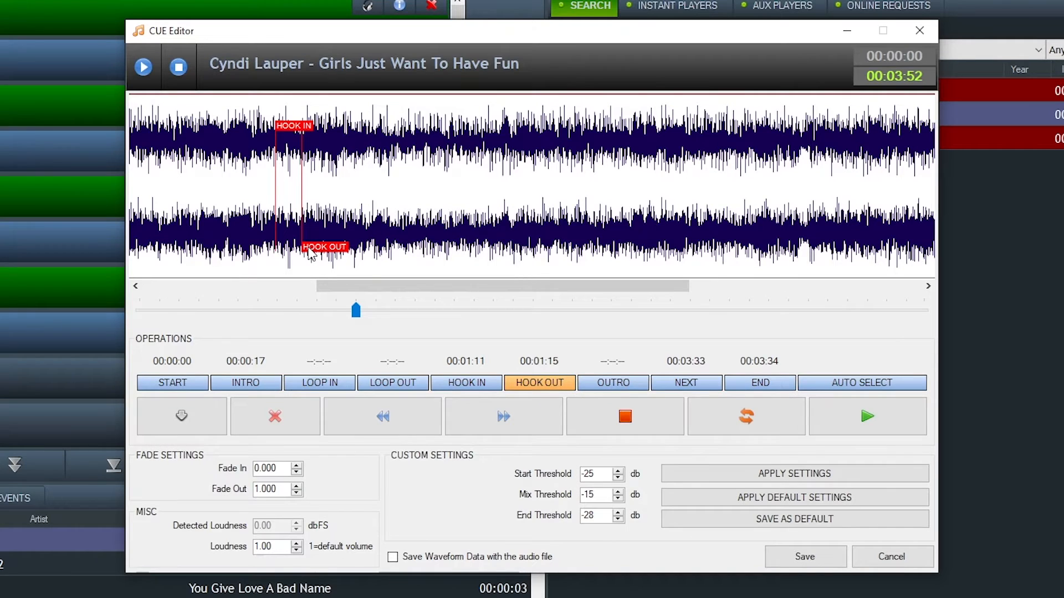
- Tighten the Hook Out point of Girls Just Want To Have Fun and the Next start point of XXX80s-Tease Open-2 by moving them earlier
drag(309, 250, 296, 246)
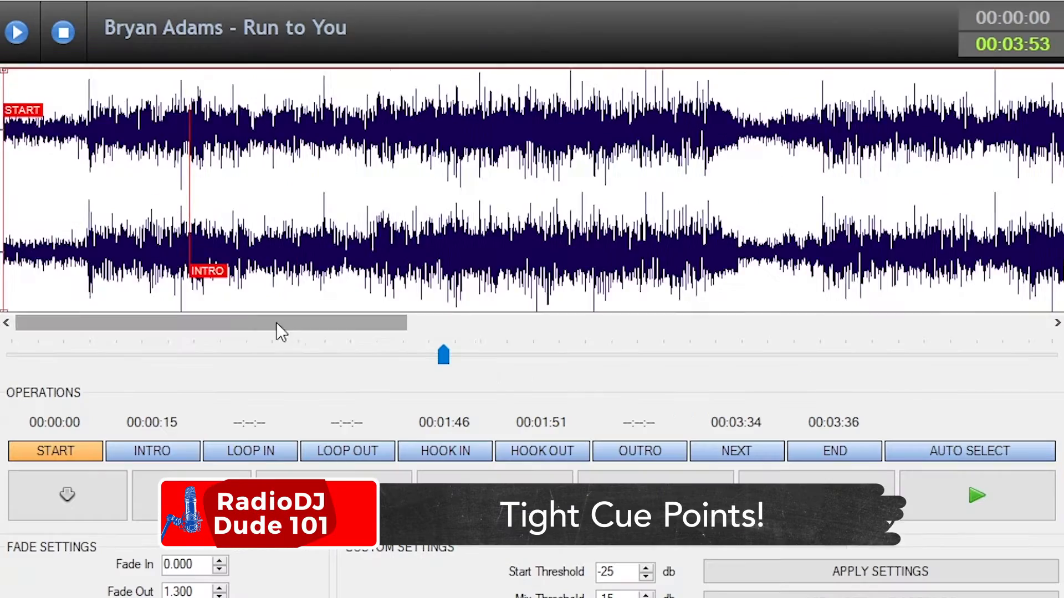
drag(277, 328, 614, 348)
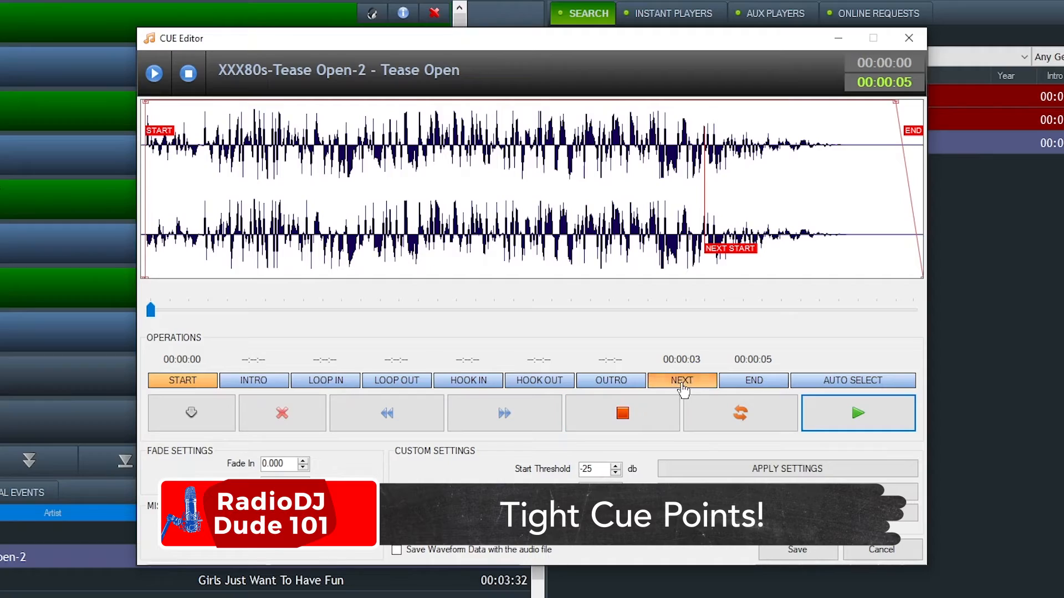
click(682, 384)
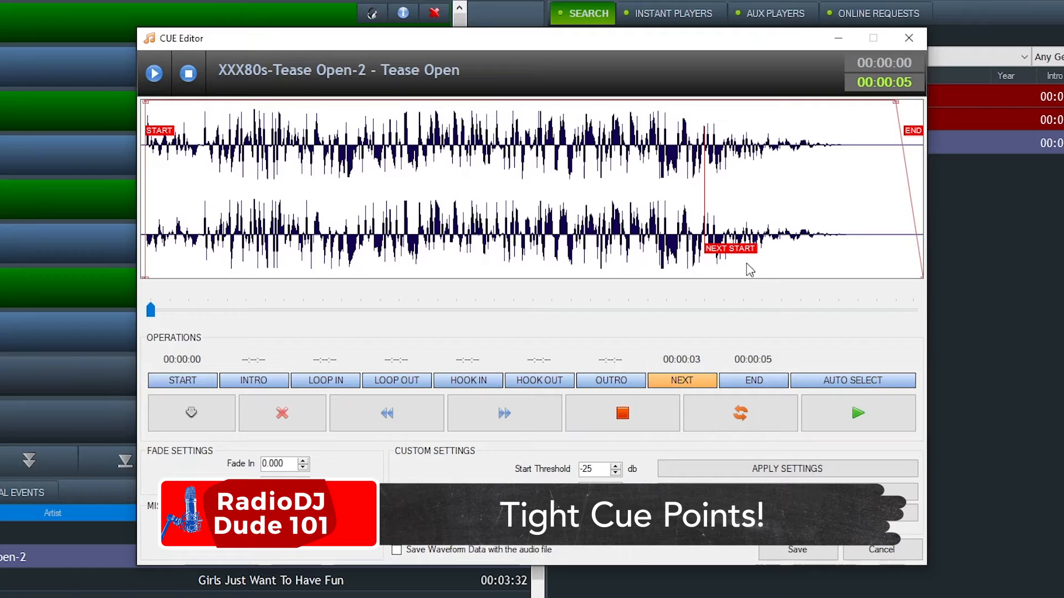
drag(731, 256, 628, 253)
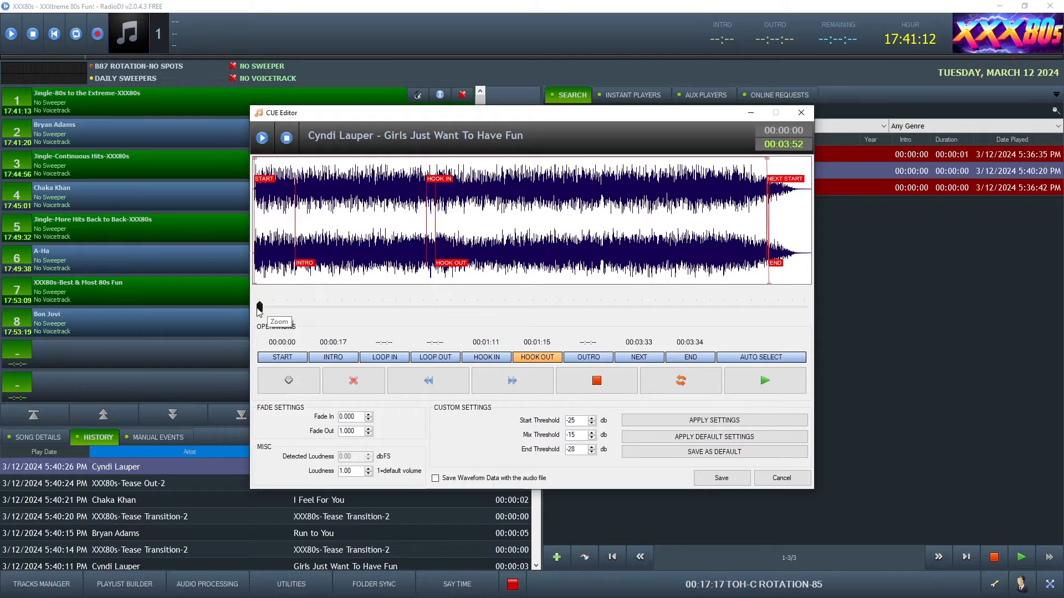
- Nudge the Hook Out point of Girls Just Want To Have Fun back to 1:14 on the zoomed waveform, previewing the hook after each adjustment
drag(260, 308, 569, 291)
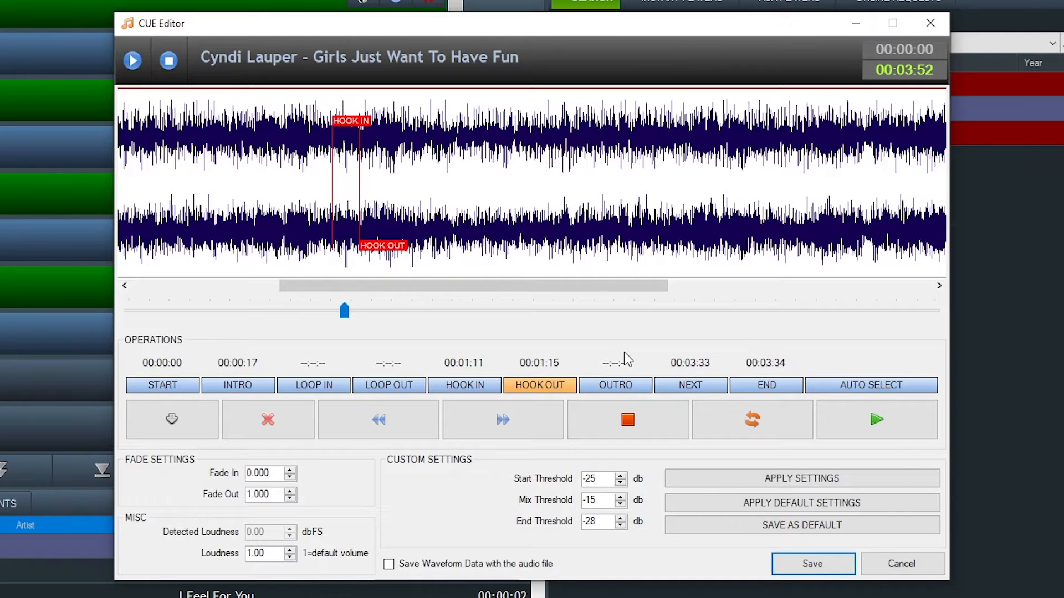
click(876, 428)
click(650, 415)
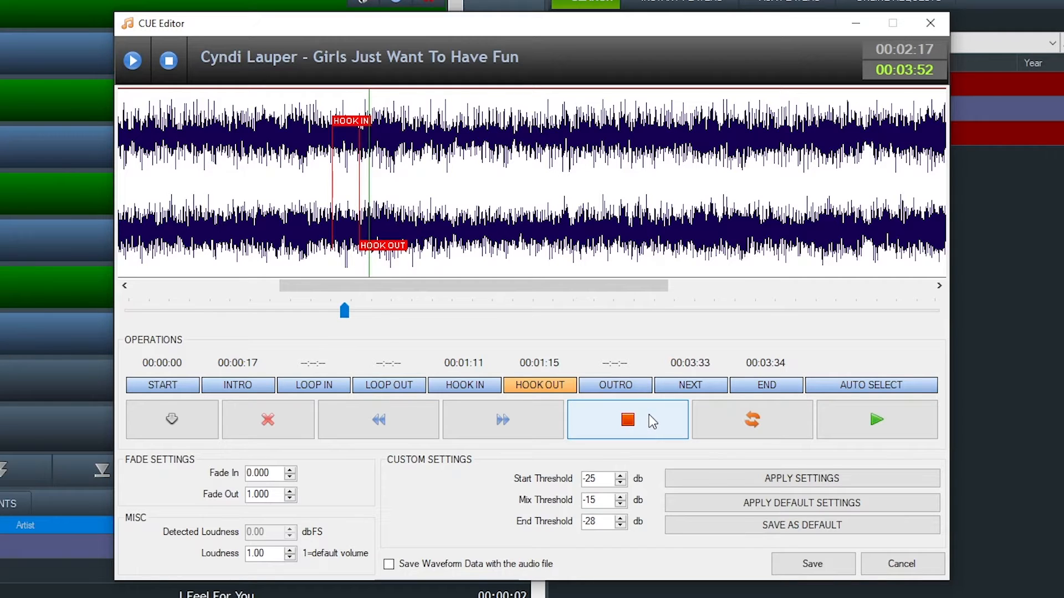
click(393, 421)
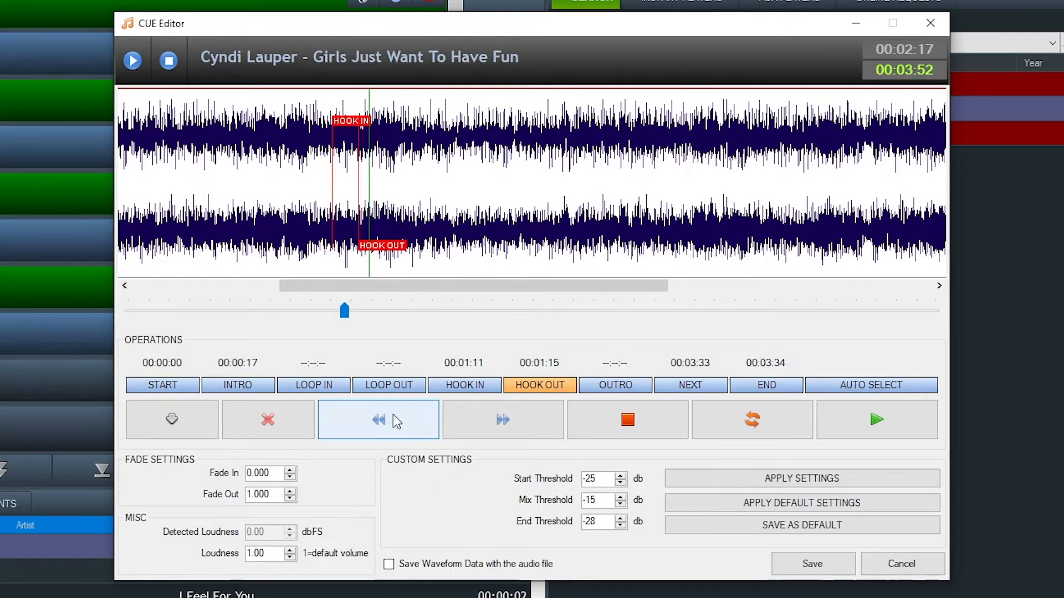
click(394, 421)
click(875, 421)
click(579, 423)
click(399, 419)
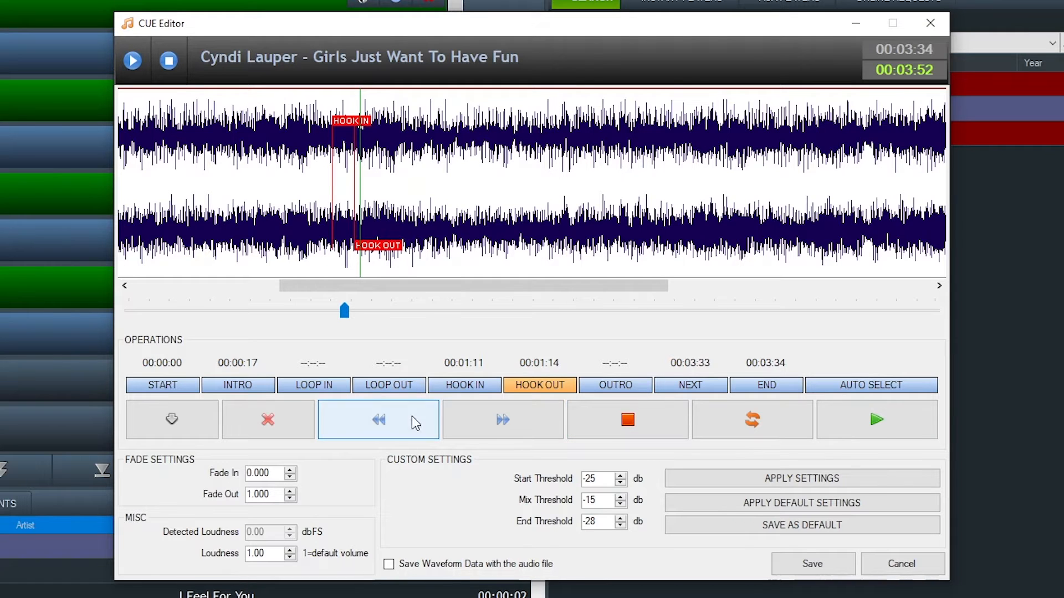
click(898, 417)
click(596, 425)
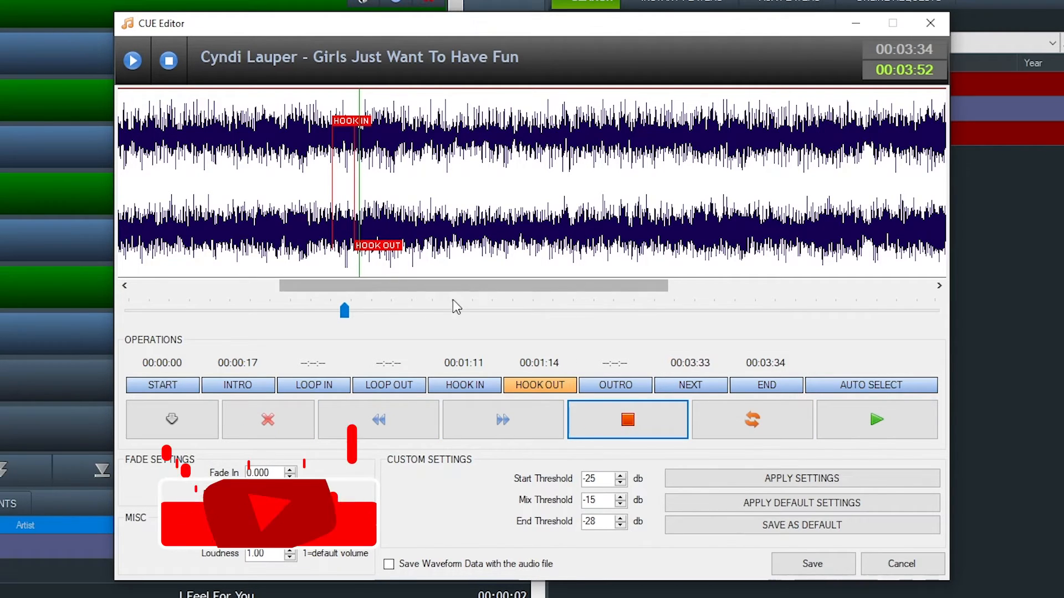
- Fine-tune the song's Hook Out point slightly earlier in two more nudges and preview each result
click(401, 420)
click(876, 420)
click(648, 431)
click(407, 424)
click(865, 421)
click(658, 422)
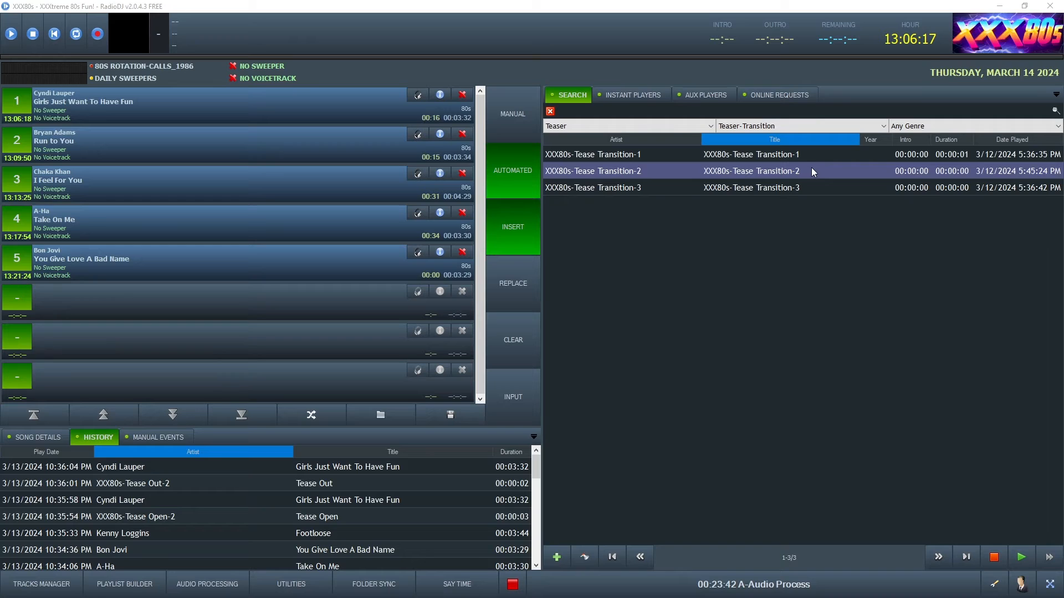
- Open the cues of XXX80s-Tease Transition-2 again and move its Next start point towards the beginning of the waveform
right_click(812, 169)
click(846, 211)
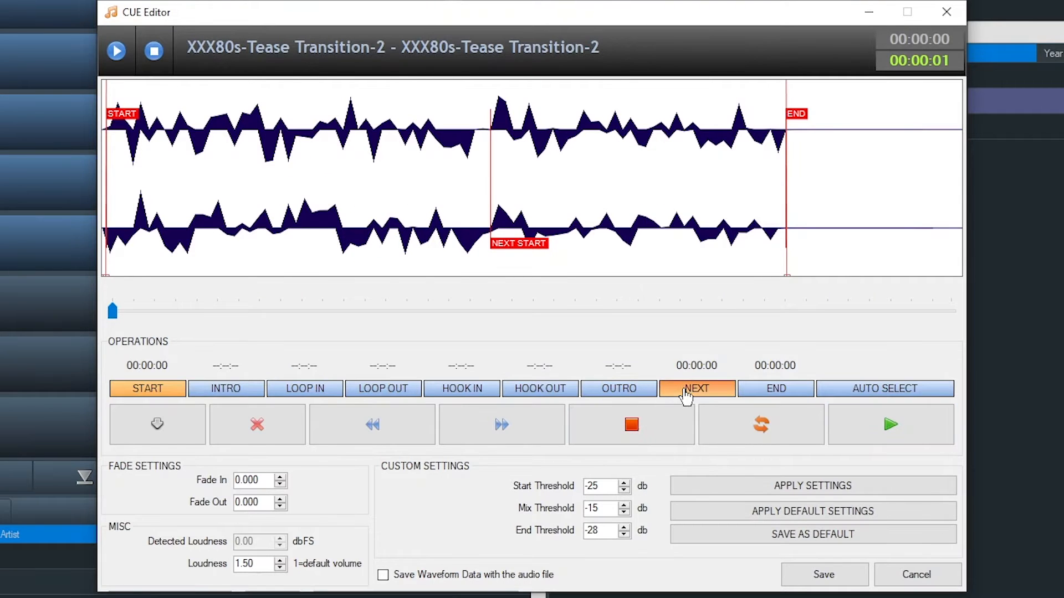
mouse_move(528, 257)
mouse_down()
mouse_move(430, 247)
mouse_move(275, 260)
mouse_up()
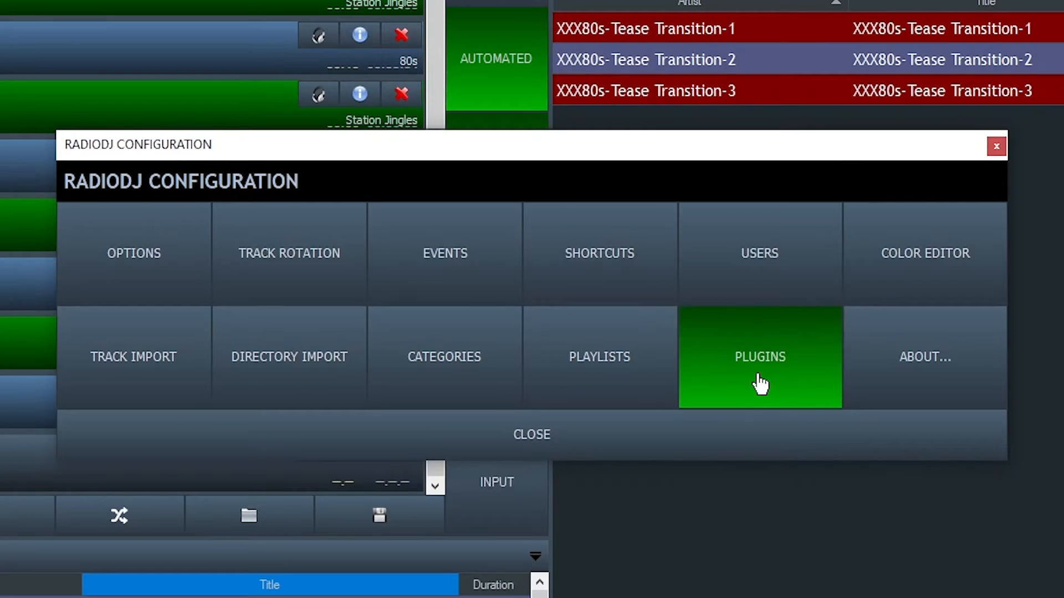
- In the Teaser plugin settings, set the maximum number of tracks to 3, enable Shuffle Teaser Tracks, and save
click(760, 380)
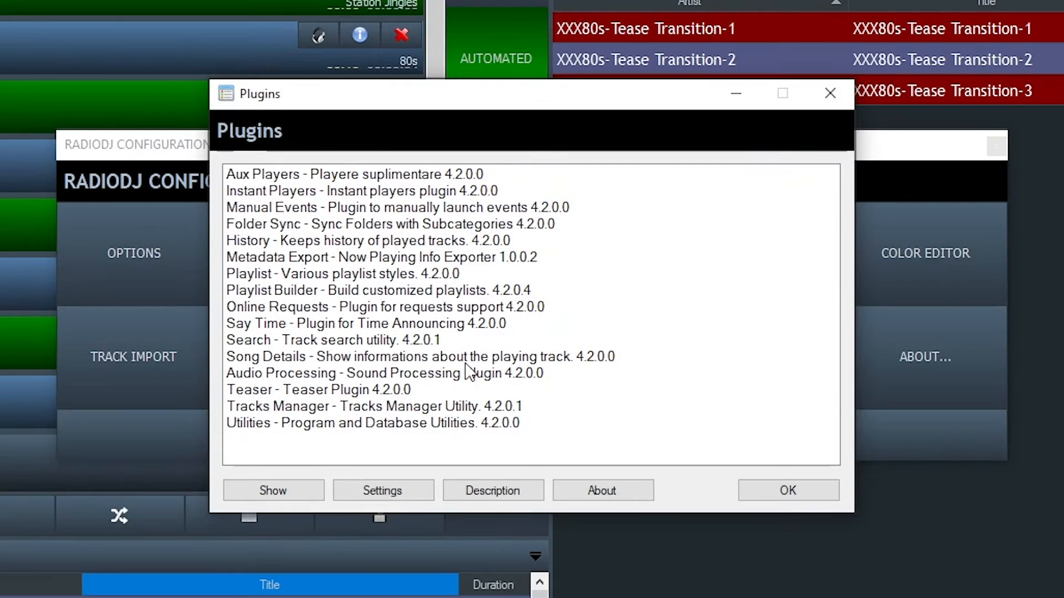
double_click(314, 390)
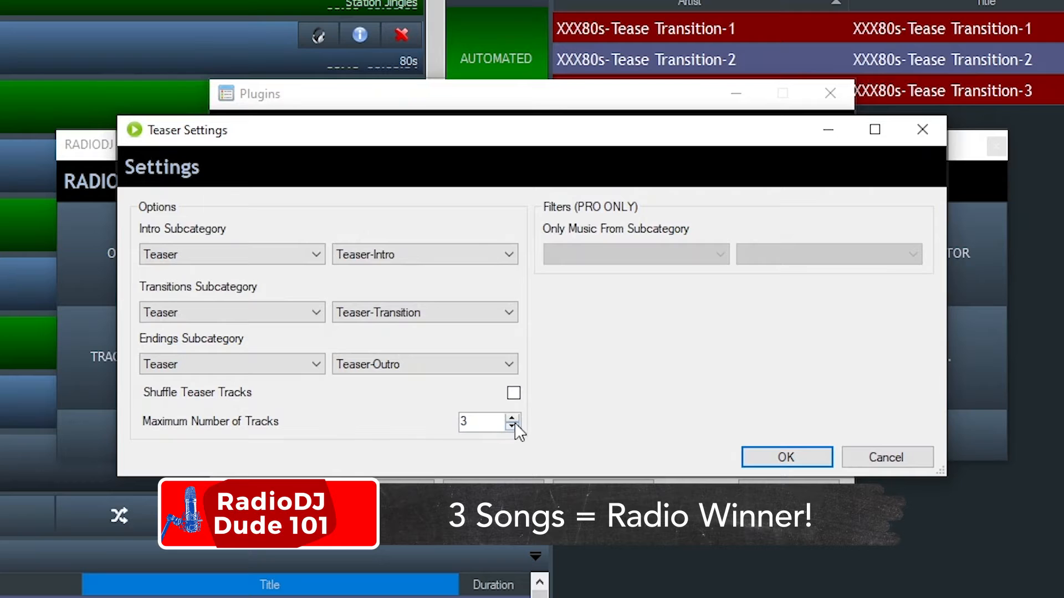
click(513, 393)
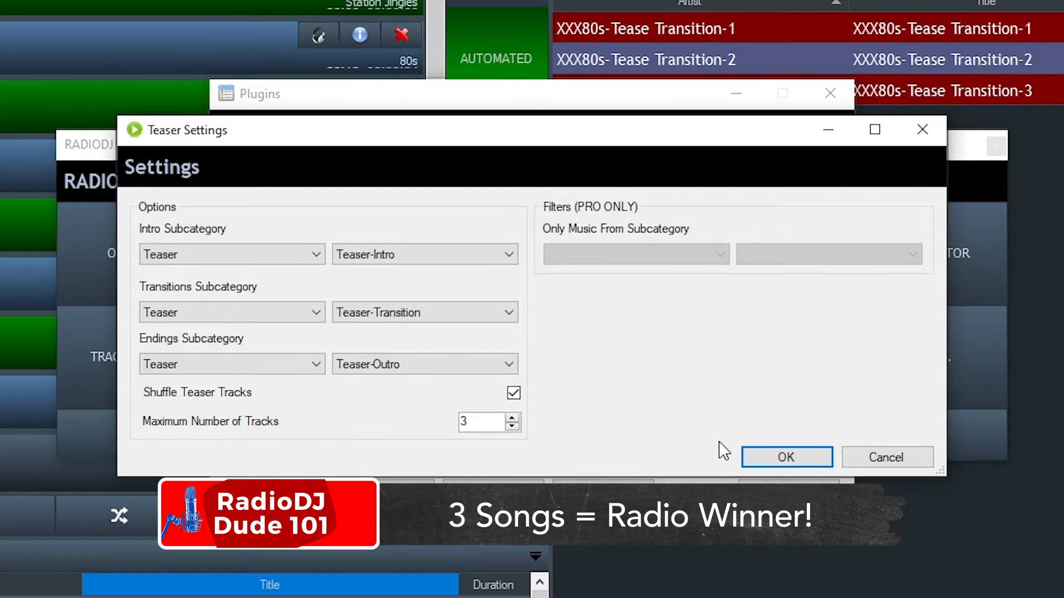
click(786, 456)
click(788, 491)
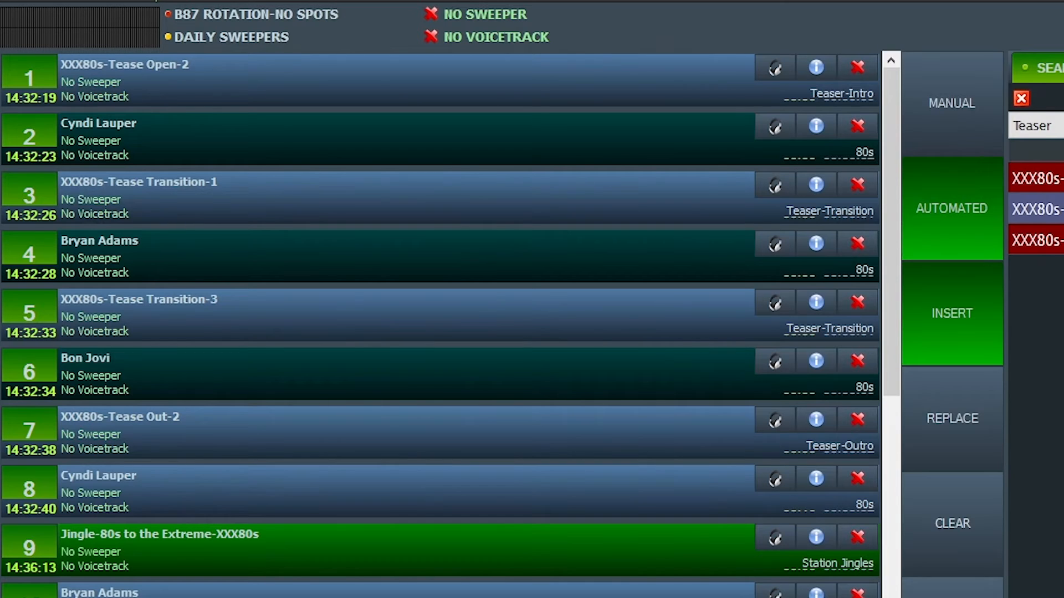
- Turn on Replace mode and play the three-song teaser playlist
click(969, 419)
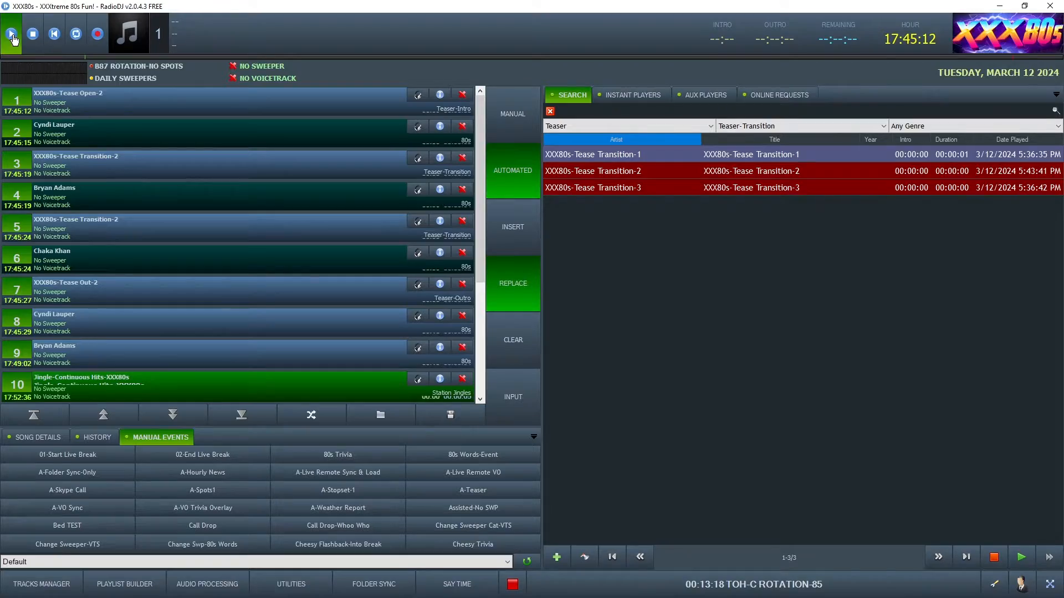
click(12, 34)
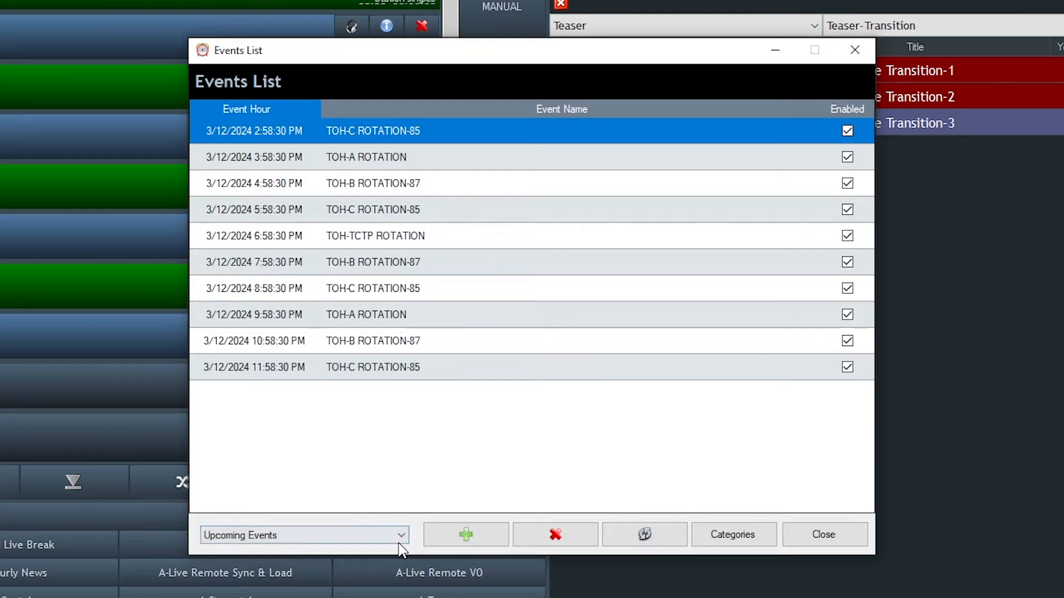
- Filter the Events List to Individual Events and look for the A-Teaser event
click(399, 535)
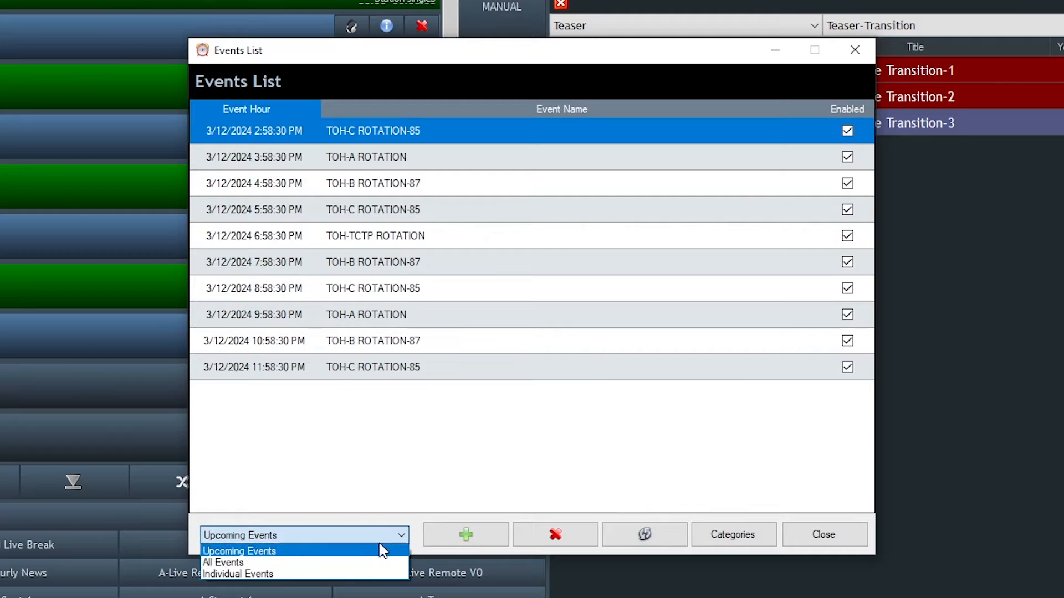
click(347, 571)
scroll(432, 430, down, 7)
scroll(445, 469, up, 7)
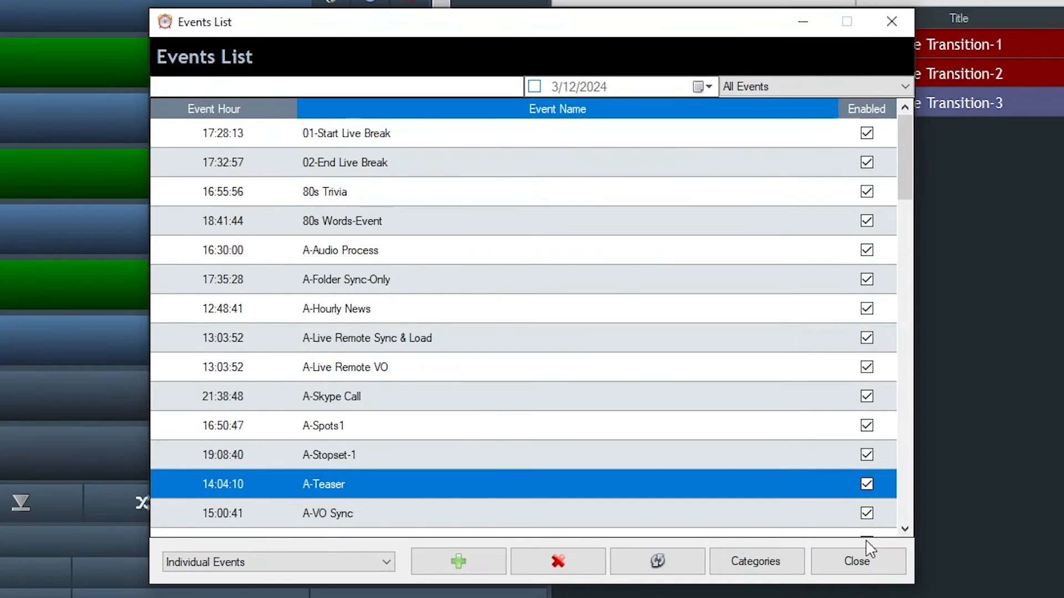
- Close the Events List and open the Track Rotation editor
click(866, 564)
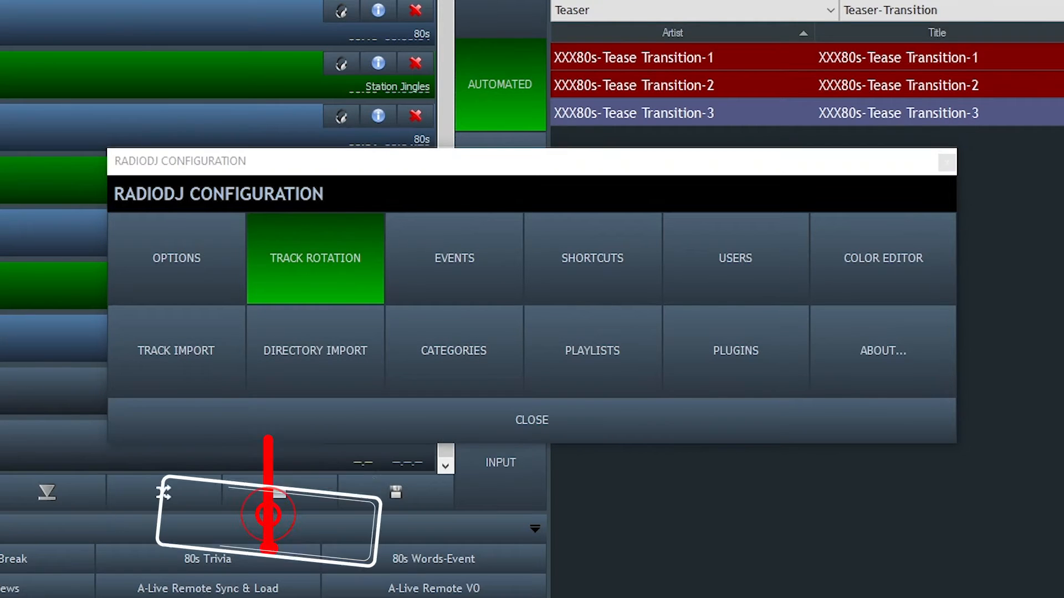
click(248, 269)
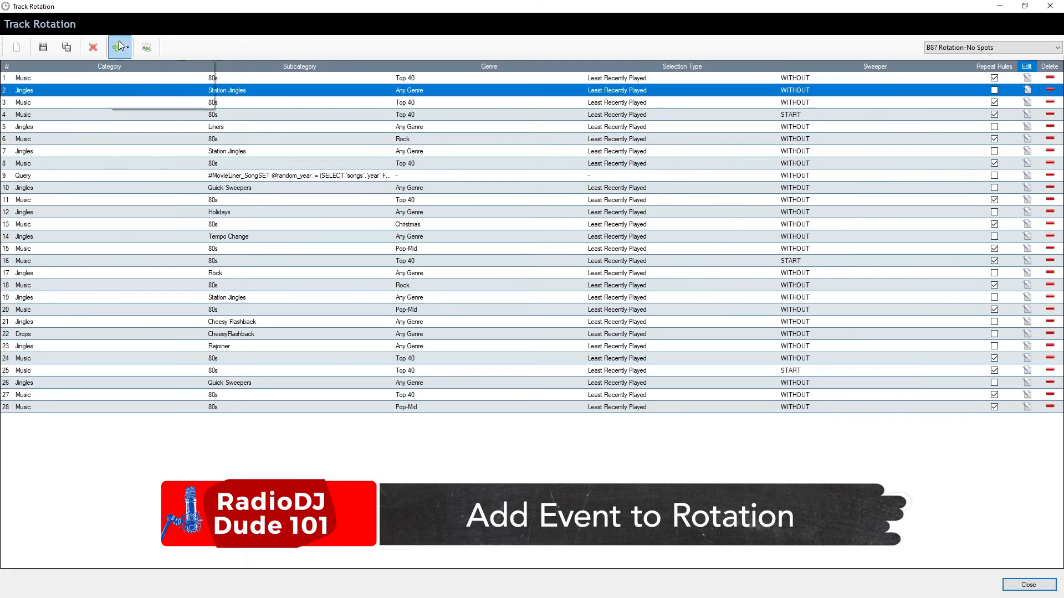
click(127, 47)
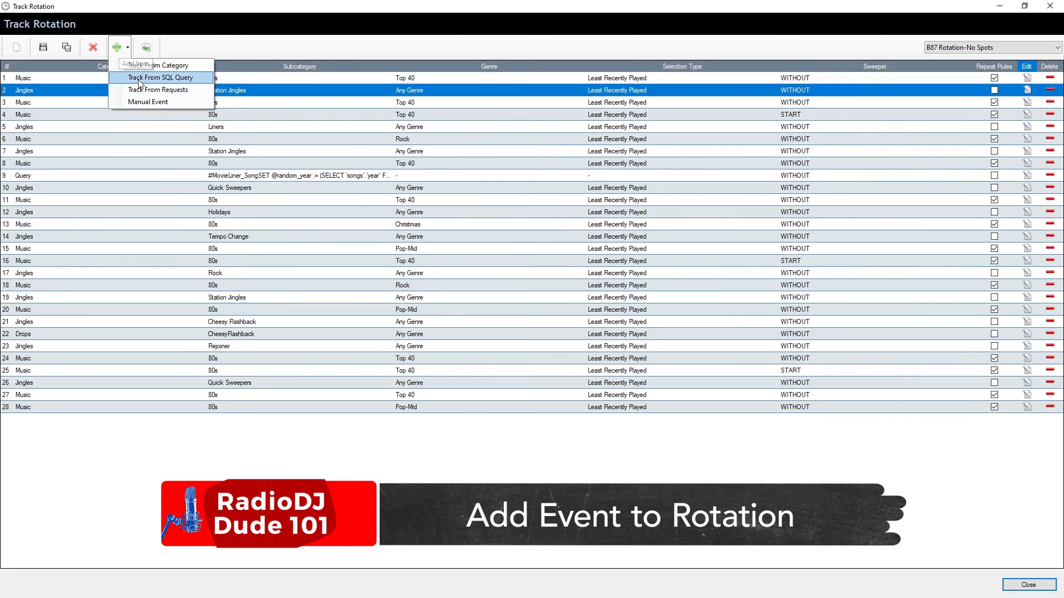
click(142, 102)
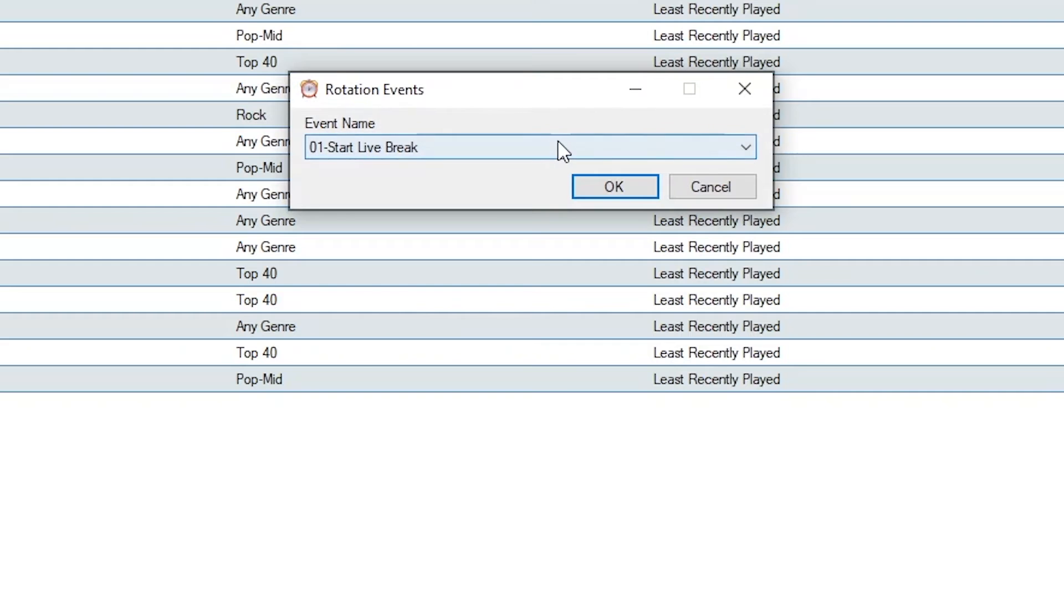
click(541, 300)
scroll(528, 419, down, 5)
scroll(525, 403, down, 4)
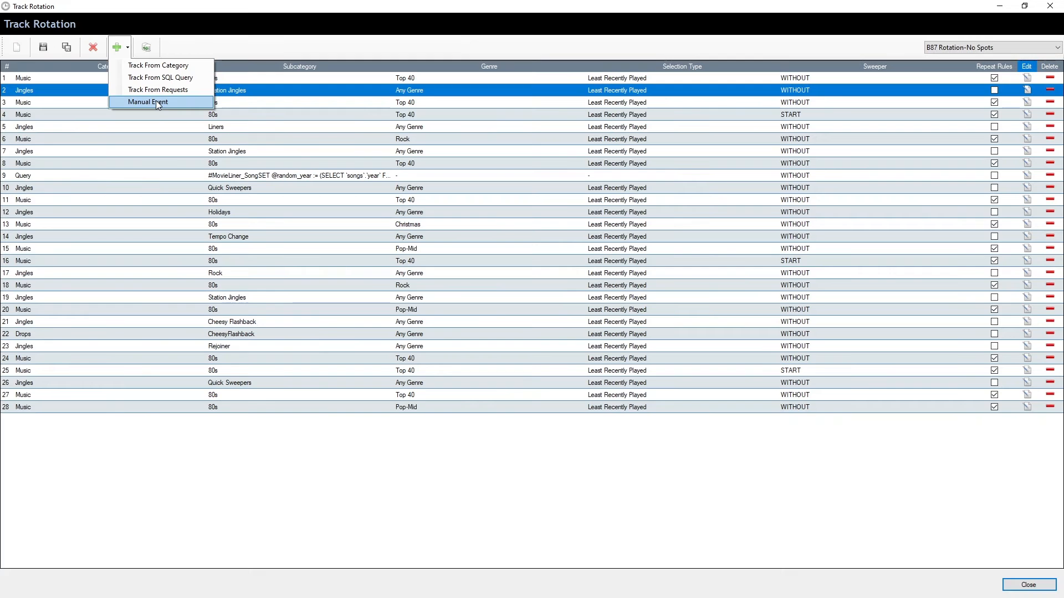
click(155, 102)
click(509, 300)
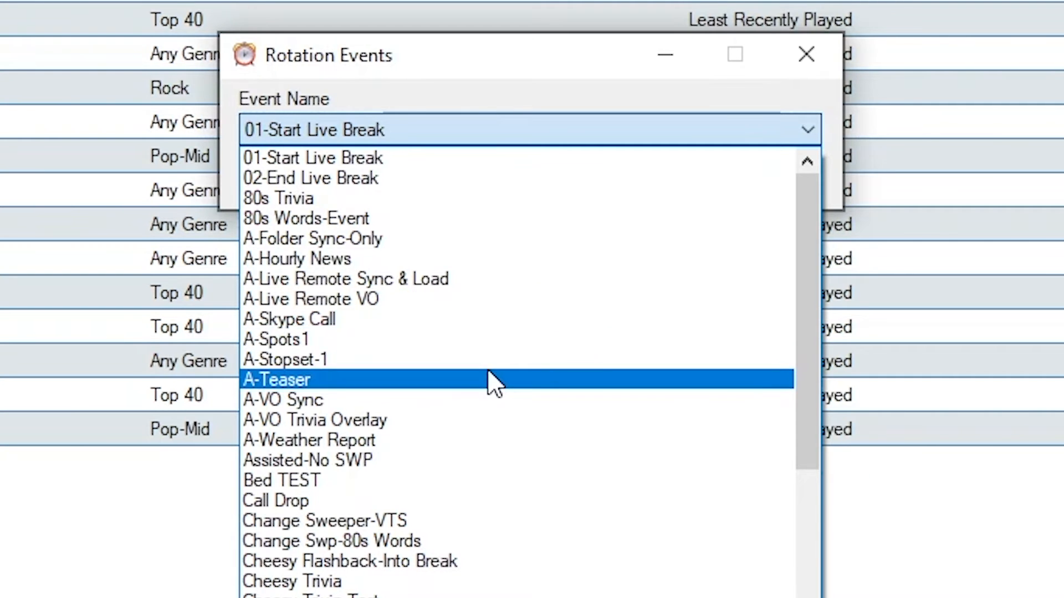
click(518, 389)
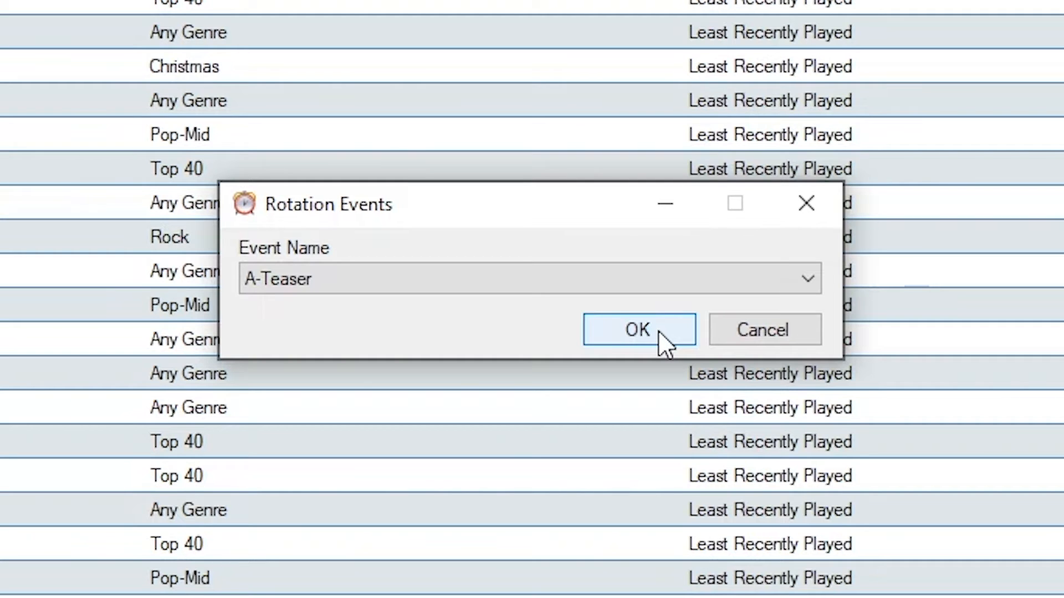
click(768, 332)
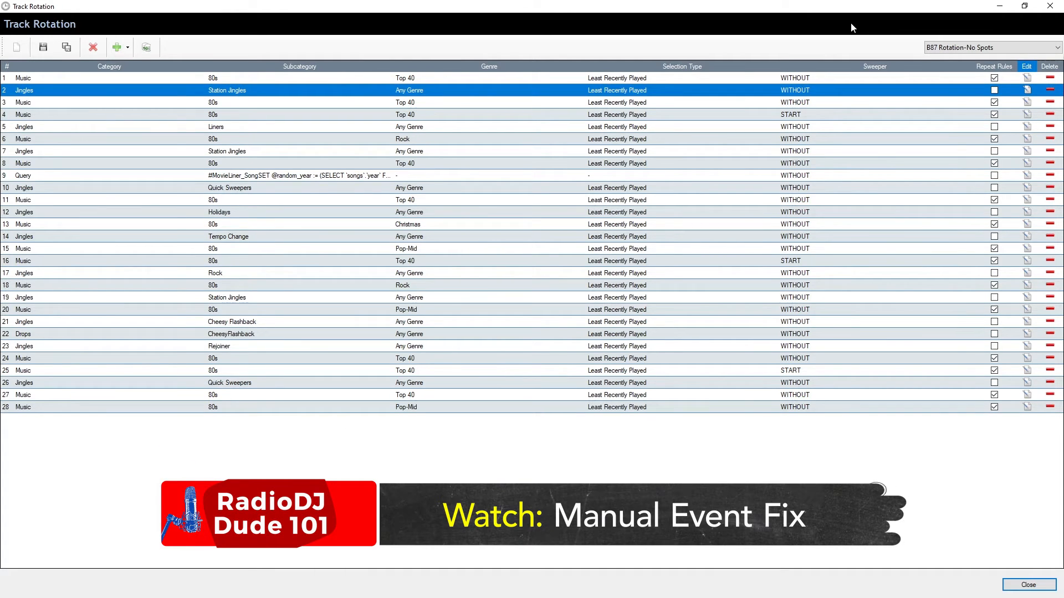
- Add the A-Teaser manual event to the B87 Rotation-No Spots and move it to row 2, below the first 80s track
click(127, 48)
click(152, 98)
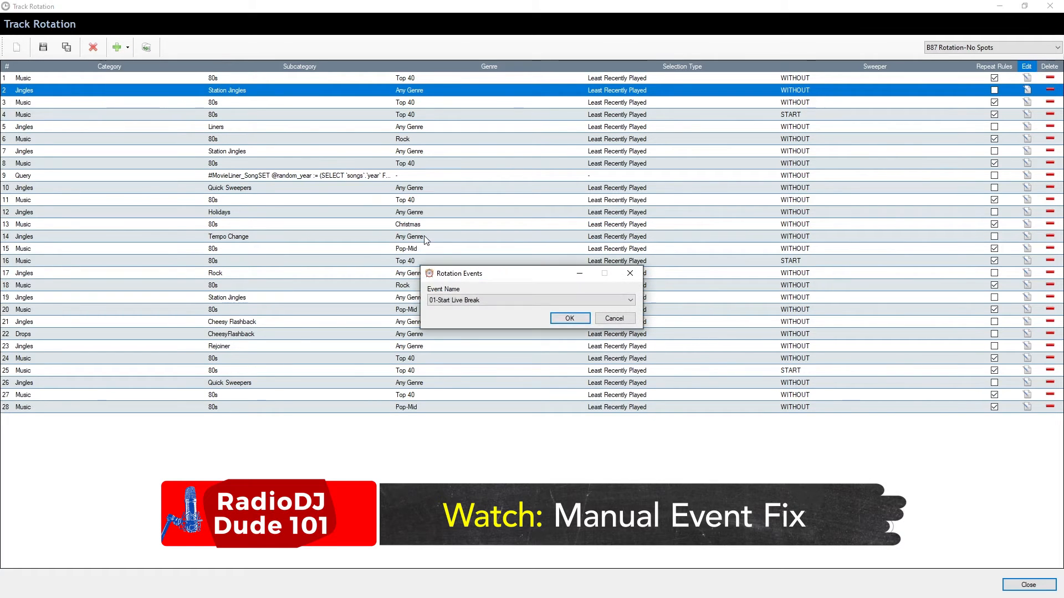
click(554, 300)
click(521, 395)
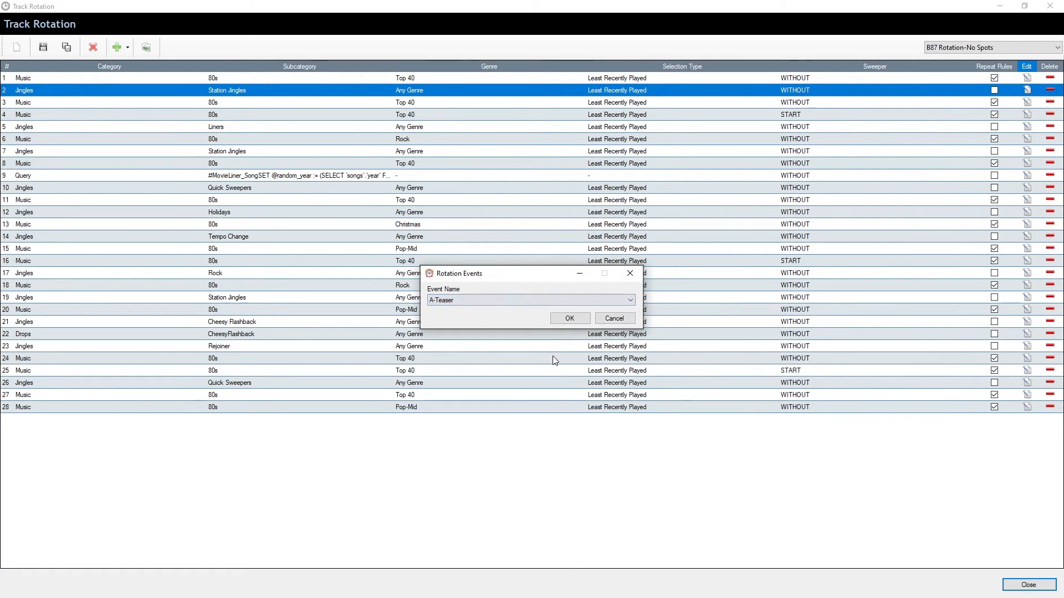
click(569, 318)
click(408, 555)
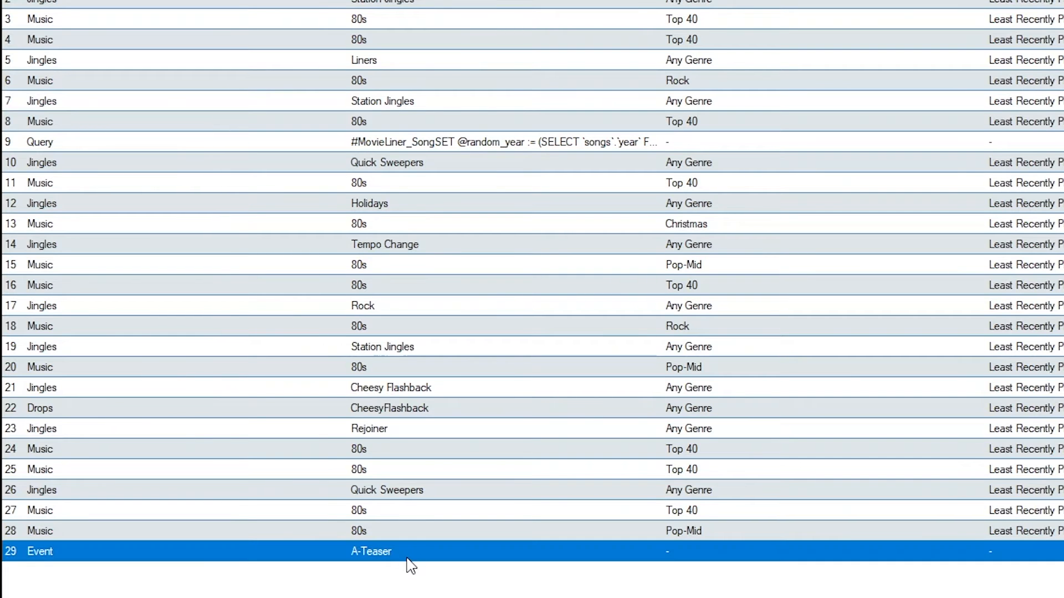
drag(370, 334, 316, 93)
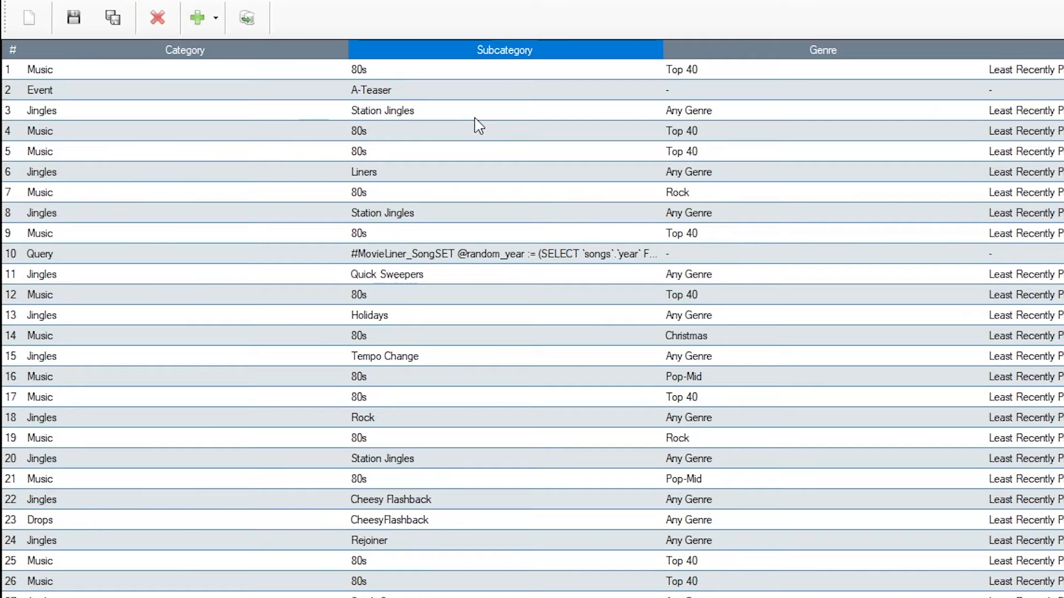
- Delete the Station Jingles entry directly below the A-Teaser event and select the A-Teaser row
click(476, 118)
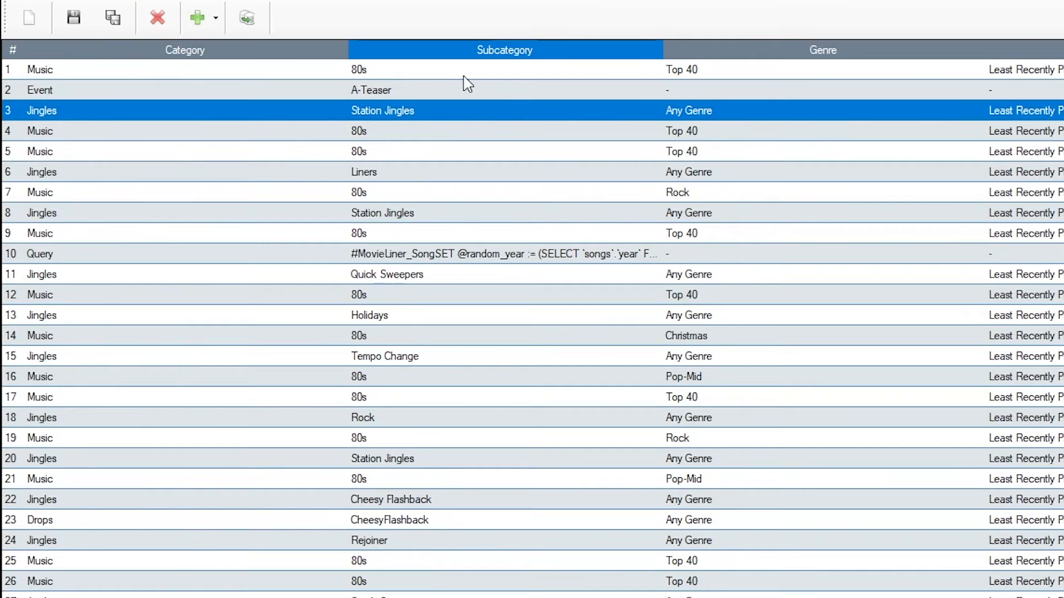
key(Delete)
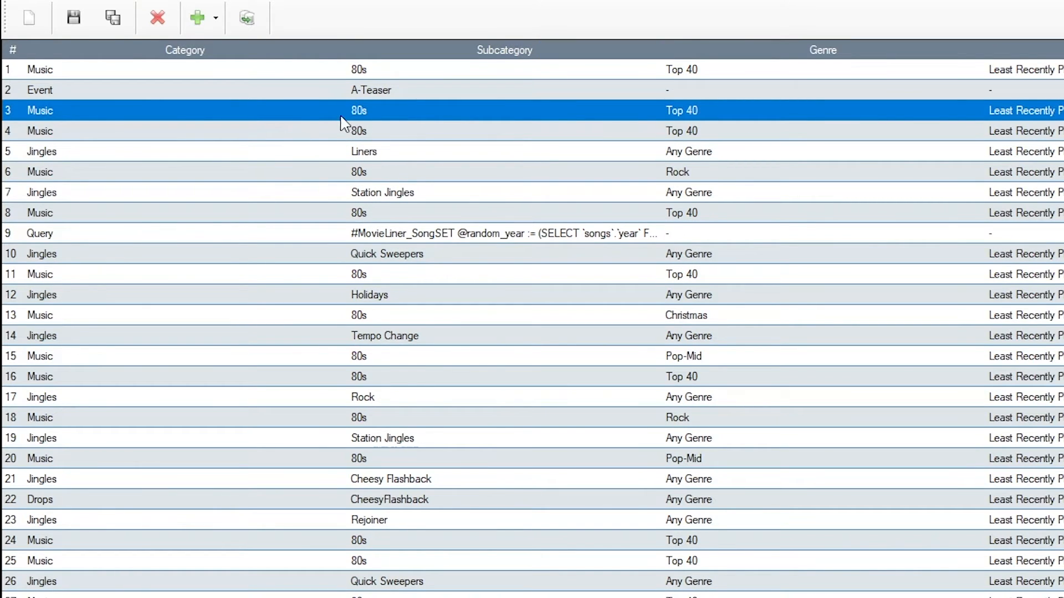
click(393, 90)
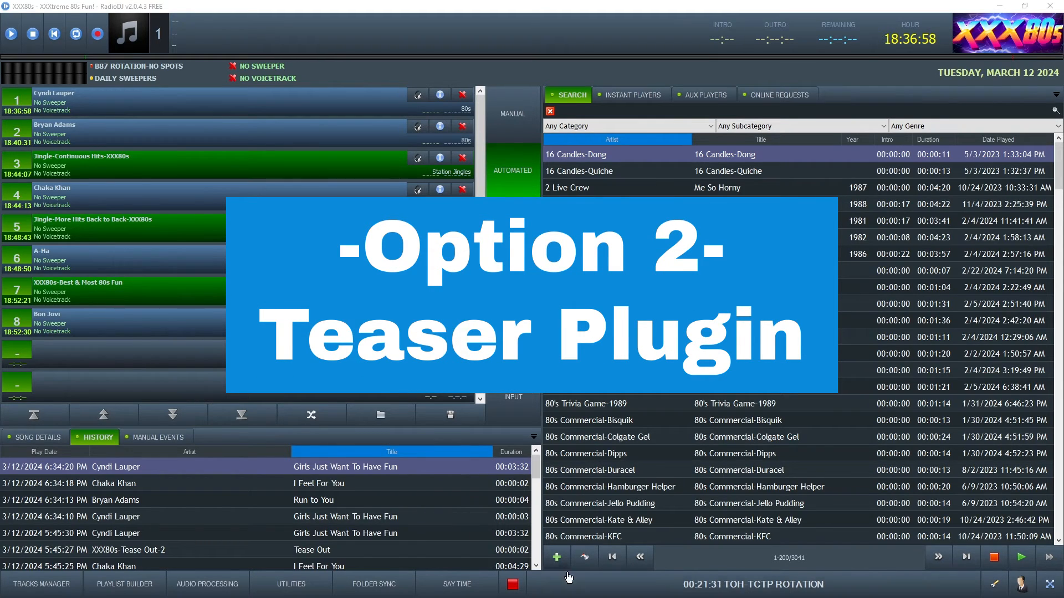
- Open the A-Teaser event from the Individual Events list and remove its existing event action
click(584, 586)
click(393, 449)
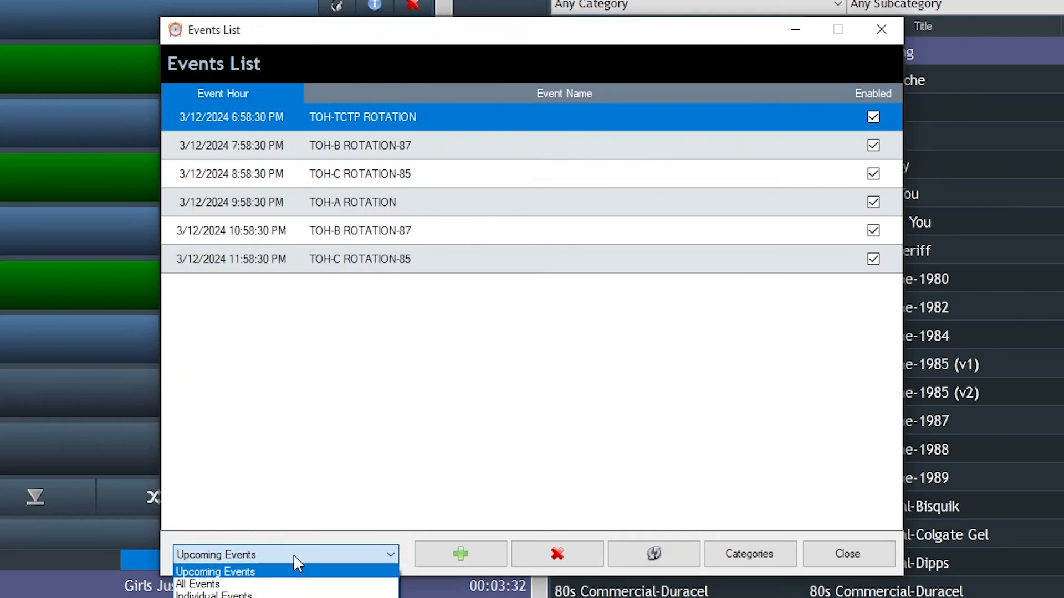
click(222, 595)
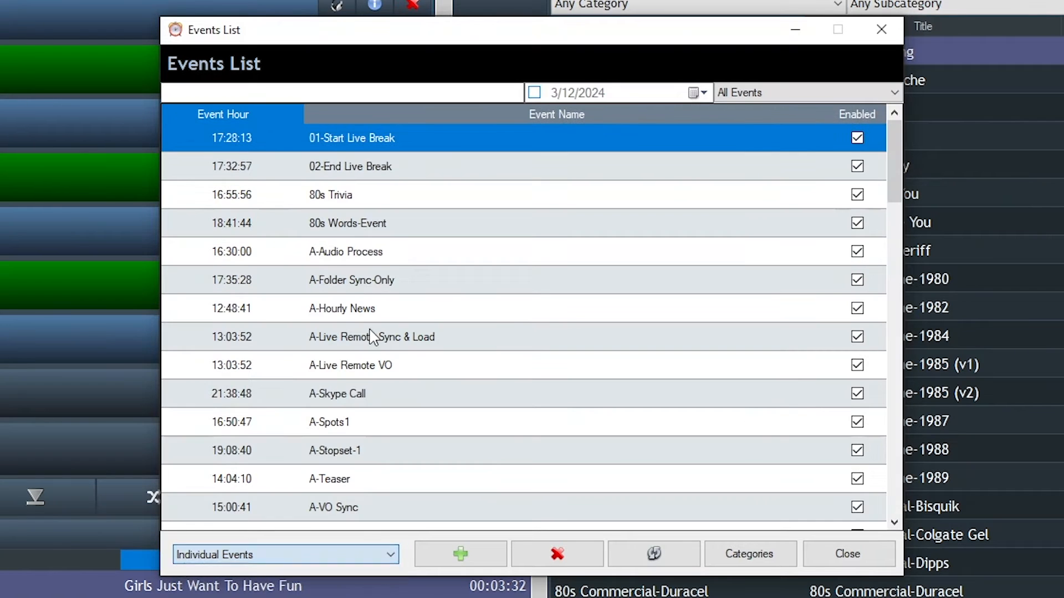
double_click(360, 480)
click(811, 488)
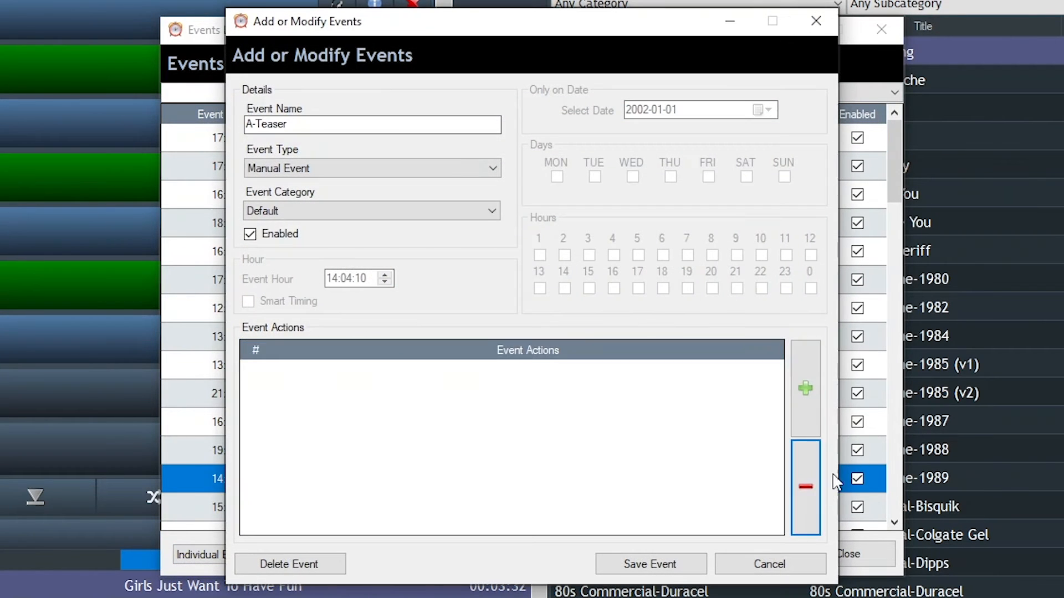
- Add the plugin action [Teaser Plugin] Generate Dry Playlist Preview to the A-Teaser event
click(806, 388)
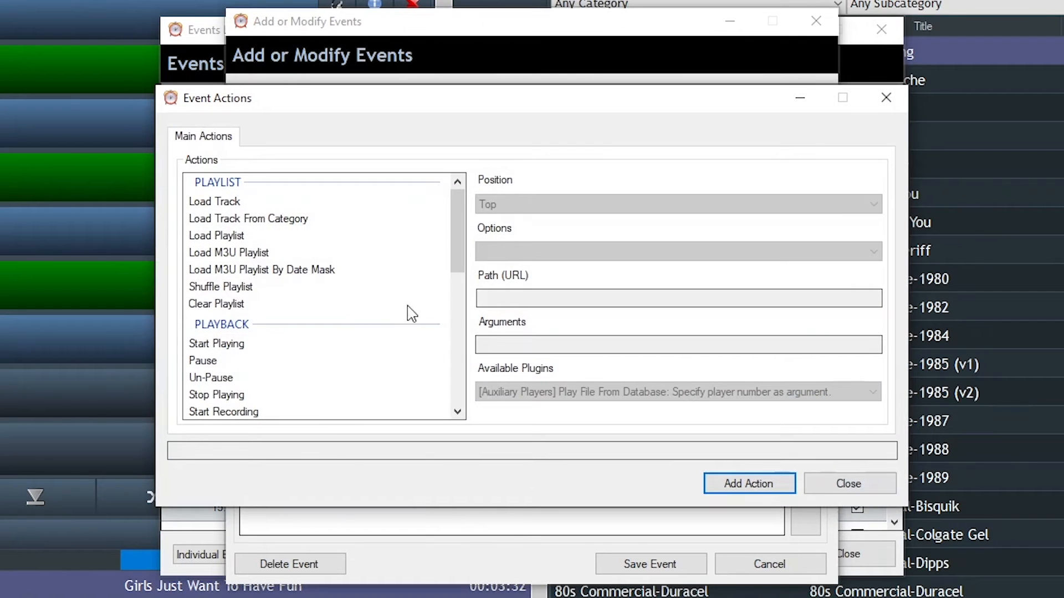
scroll(388, 327, down, 5)
scroll(383, 344, down, 3)
click(265, 408)
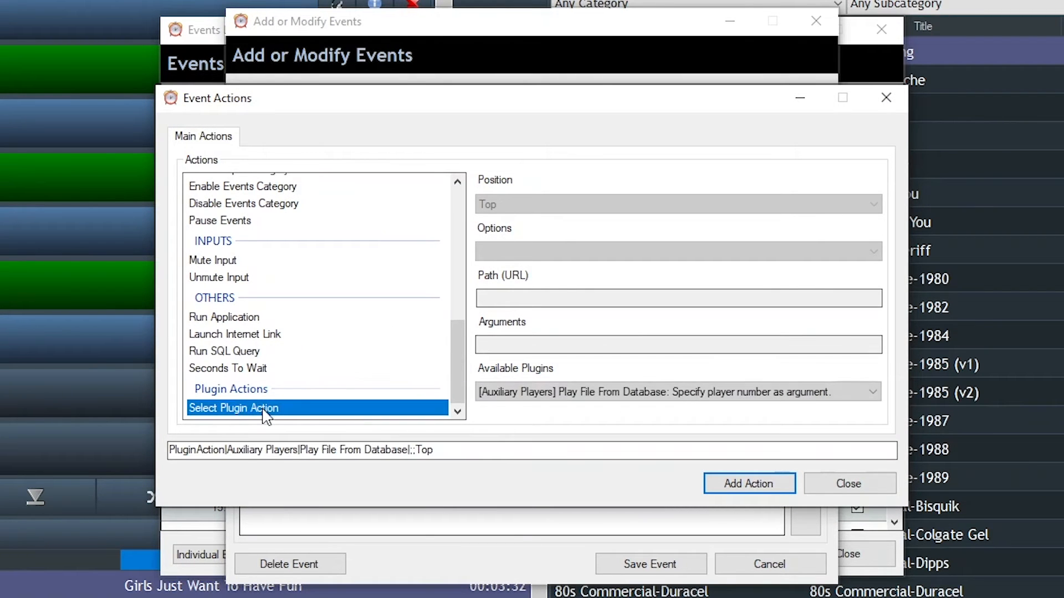
click(699, 391)
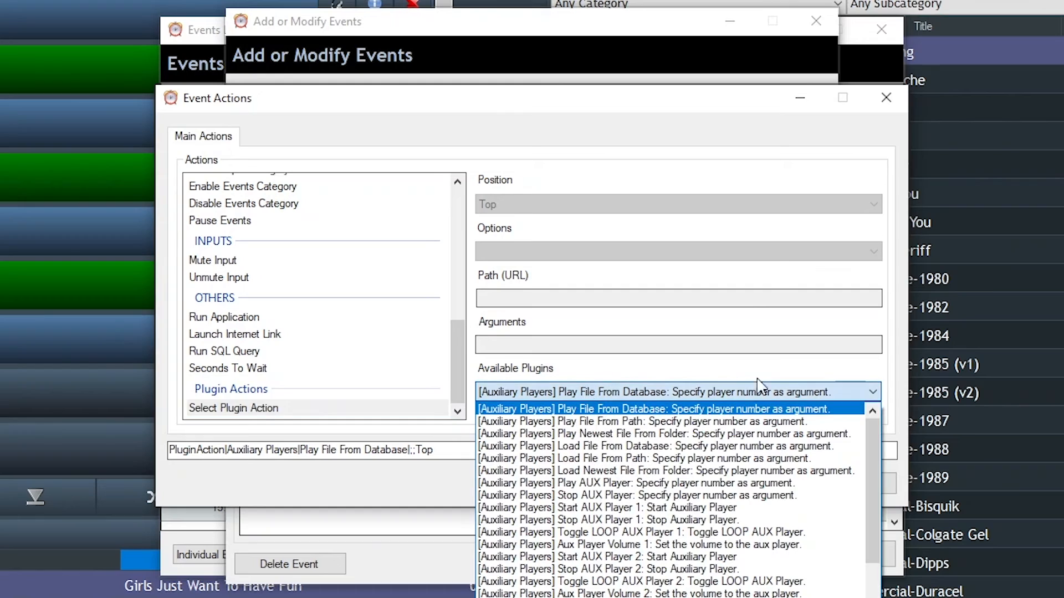
scroll(867, 486, down, 12)
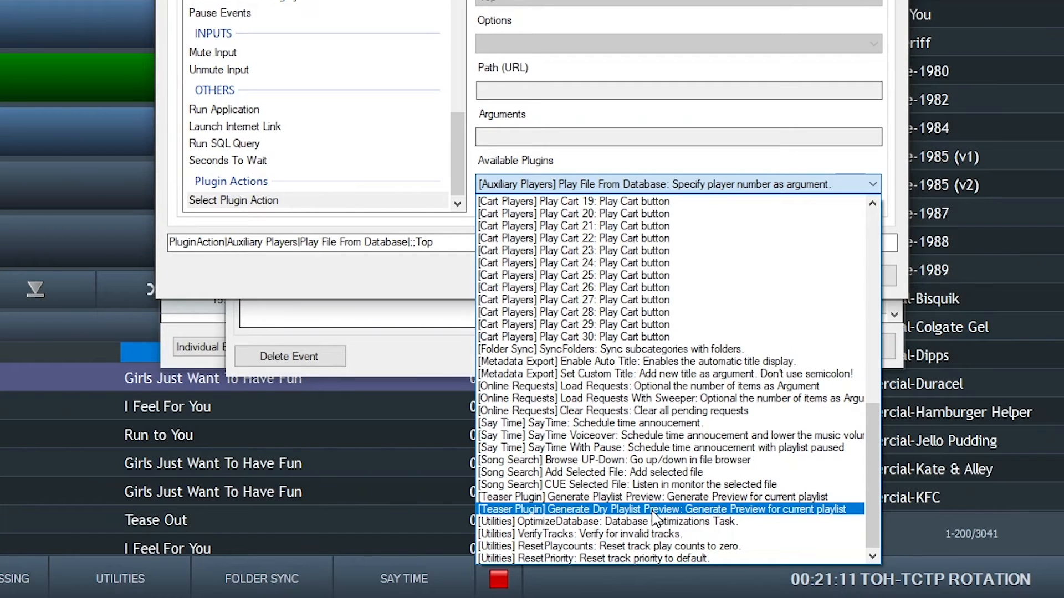
click(655, 516)
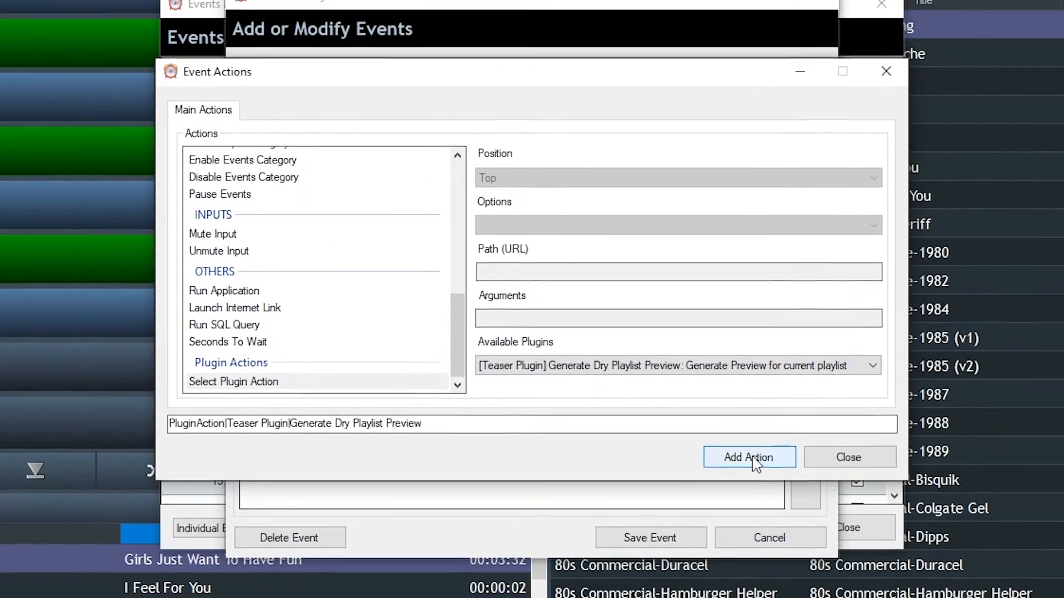
click(749, 280)
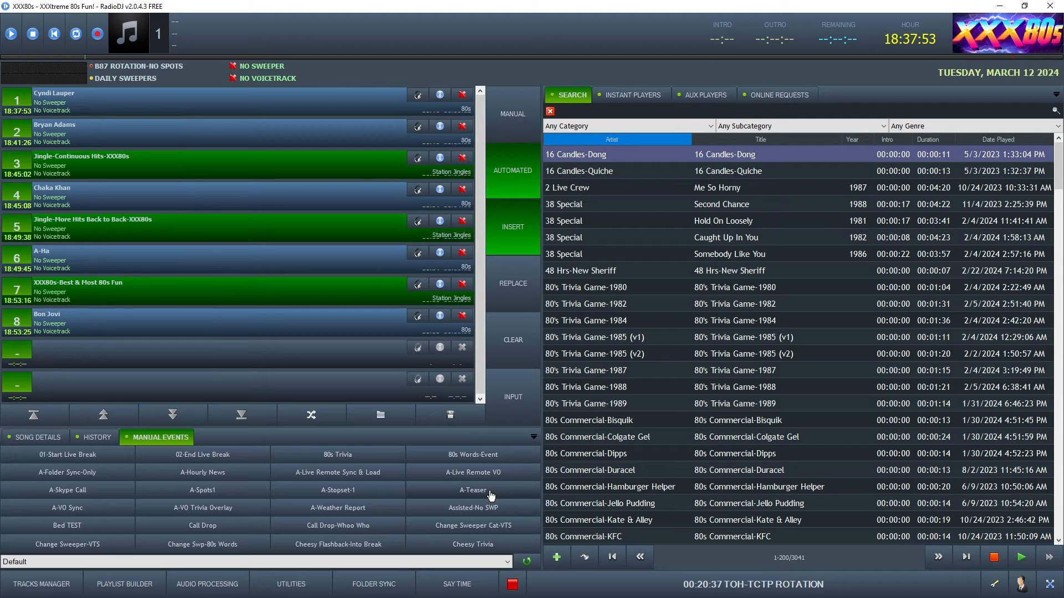
- Run the A-Teaser manual event and start playing the generated teasers
click(491, 496)
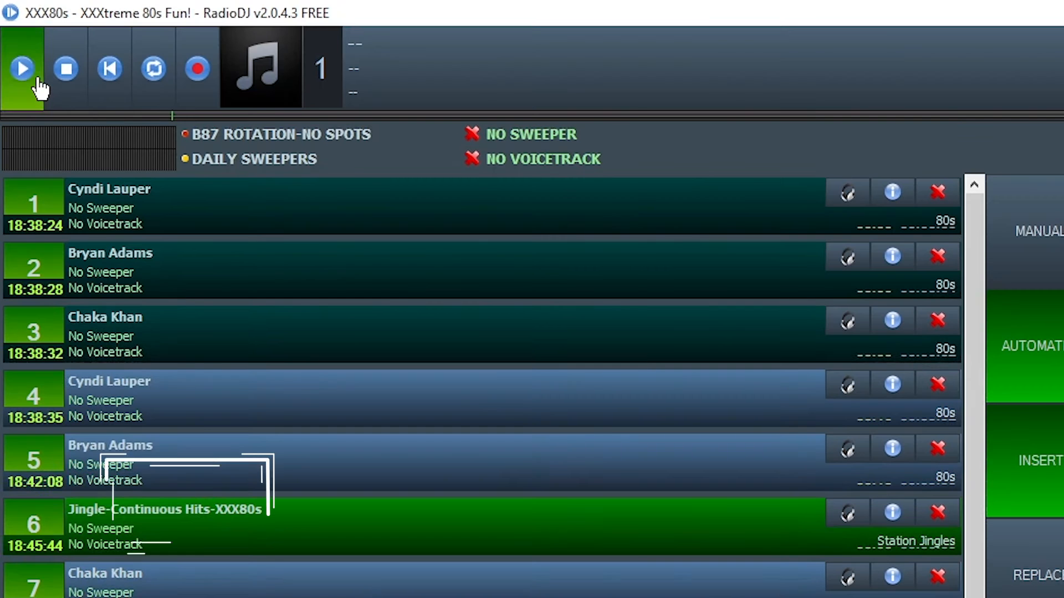
click(17, 37)
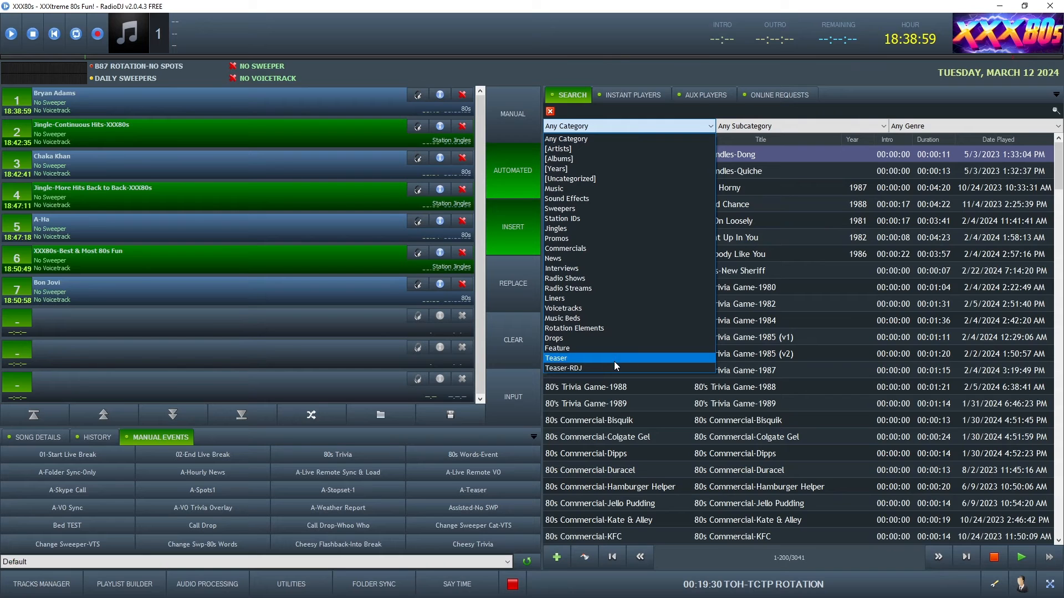
- Run the A-Teaser event again and place XXX80s-Tease Open-2 from the Teaser category, Teaser-Intro subcategory, at the top of the playlist
click(611, 368)
click(631, 129)
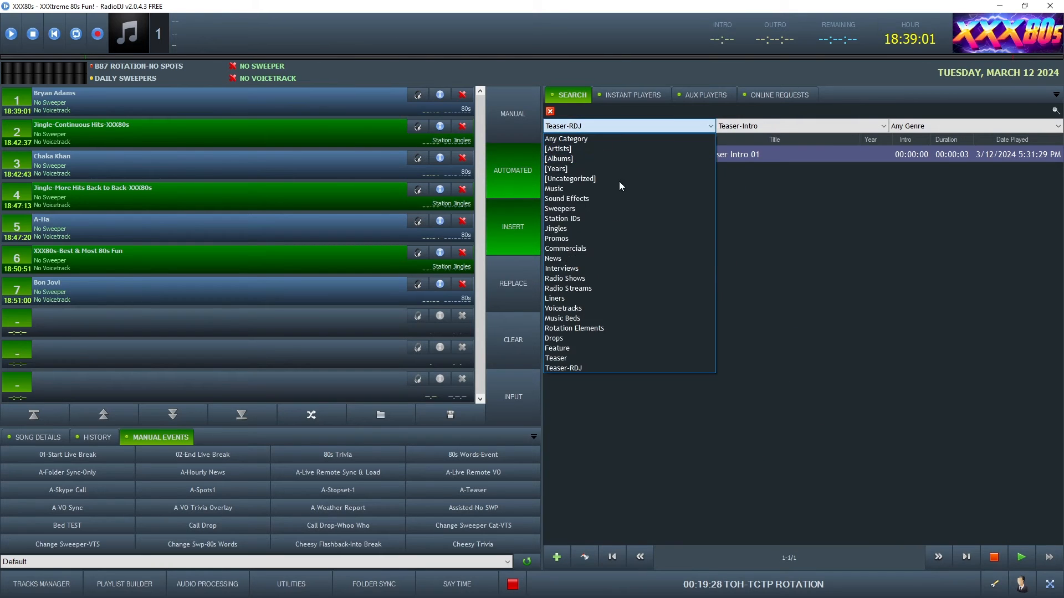
click(595, 358)
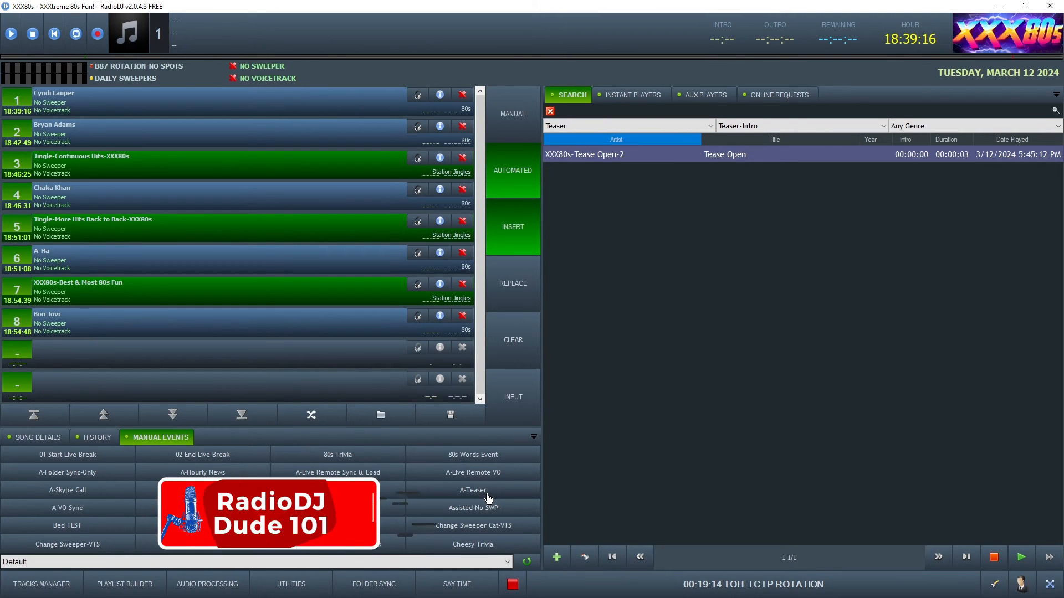
click(487, 495)
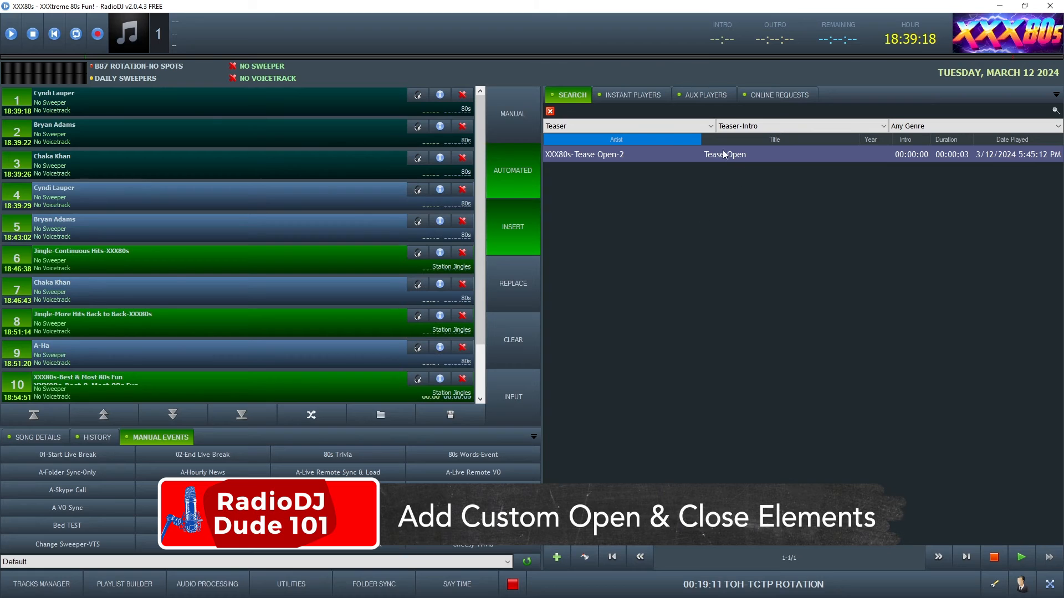
drag(731, 154, 89, 113)
- Filter the track search to Teaser-Outro and insert XXX80s-Tease Out-2 directly after the third teaser in the playlist
click(792, 126)
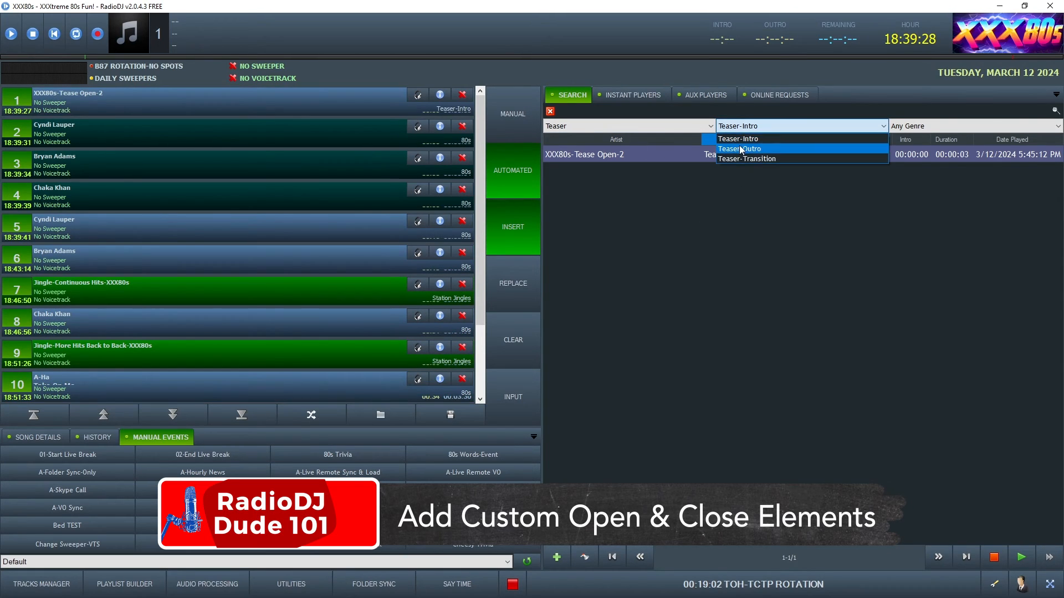
click(737, 143)
click(722, 158)
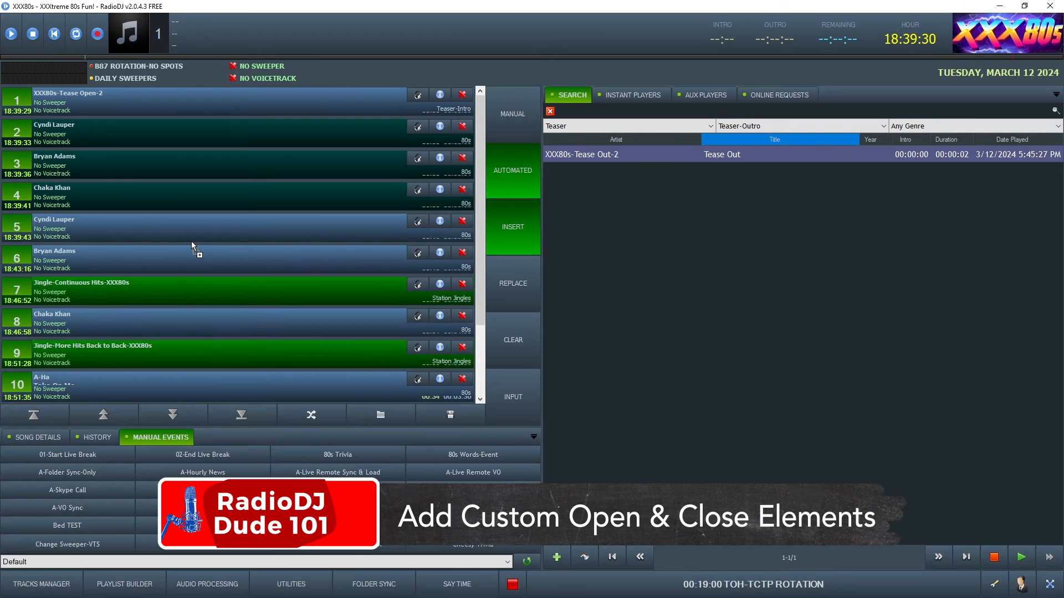
drag(131, 225, 131, 225)
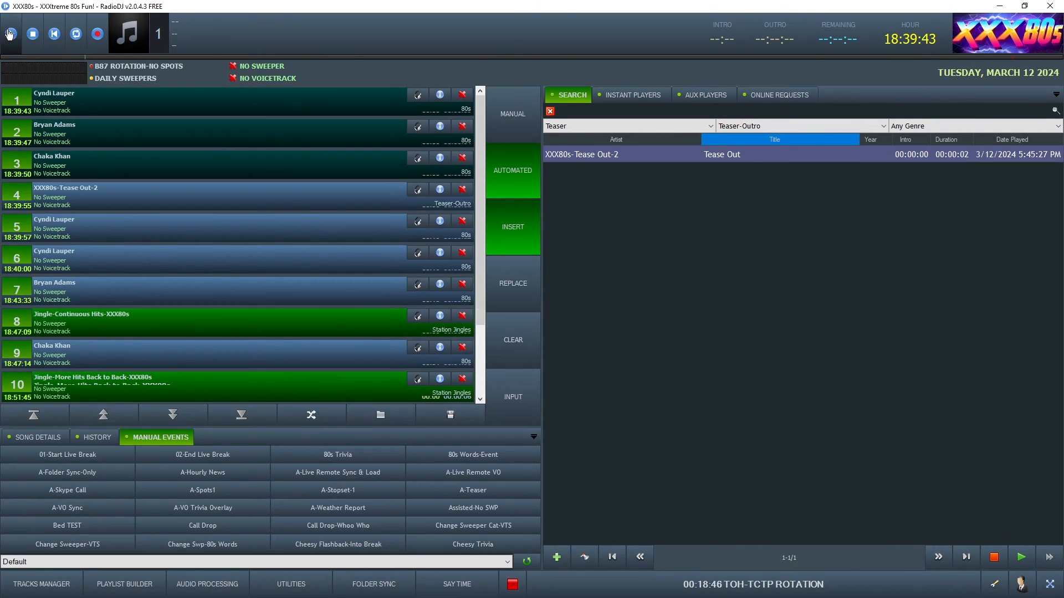
- Play the teaser sequence through its closing element and into the following song
click(11, 33)
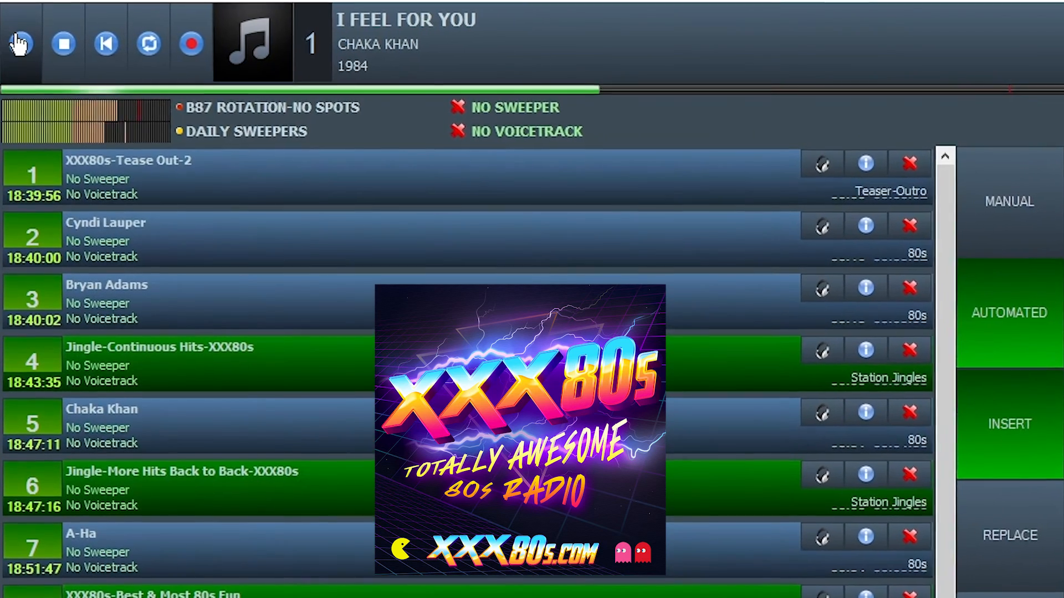
click(20, 44)
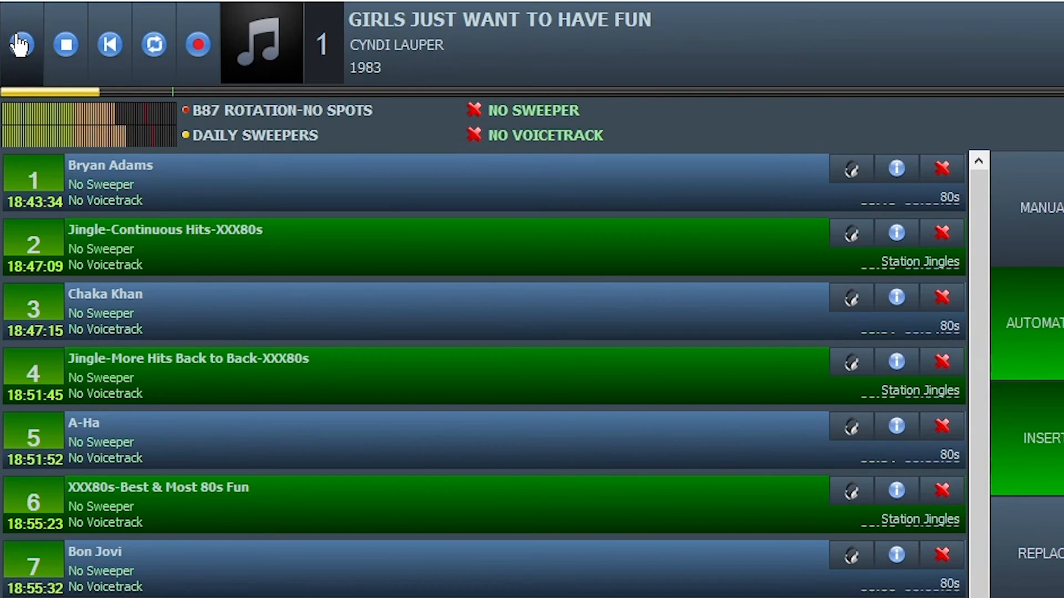
click(20, 45)
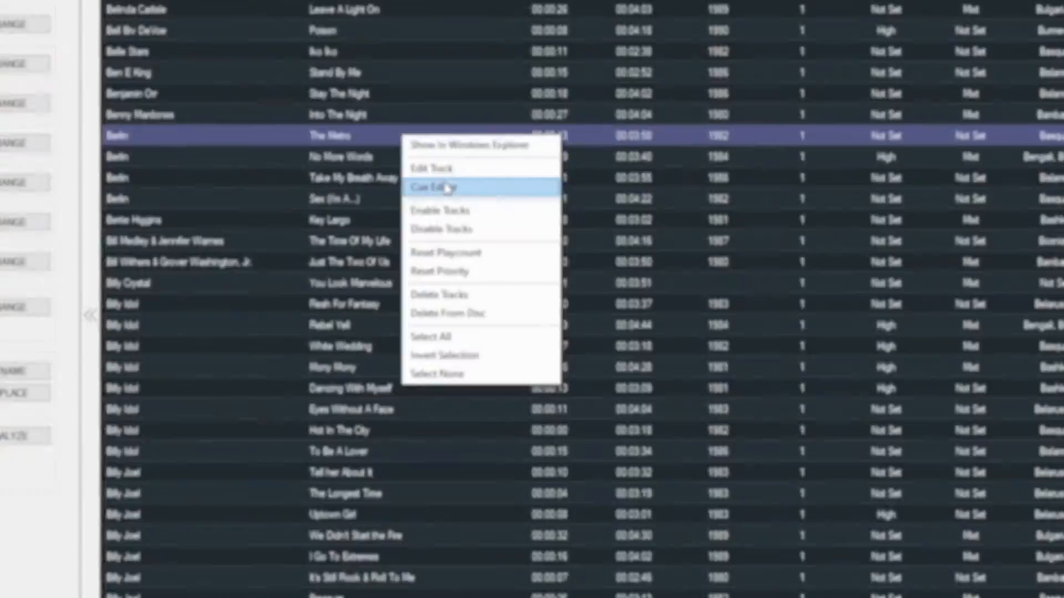
- Open the cue editor for Berlin - The Metro, place Hook In at 00:01:36 and set Hook Out shortly after it
click(447, 188)
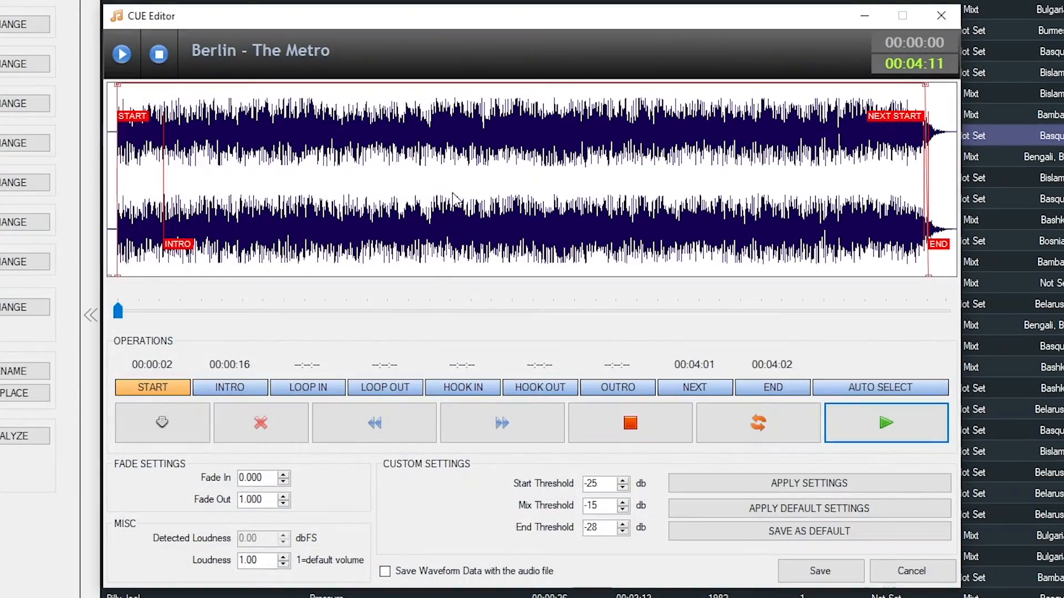
click(445, 387)
drag(346, 243, 435, 247)
click(527, 387)
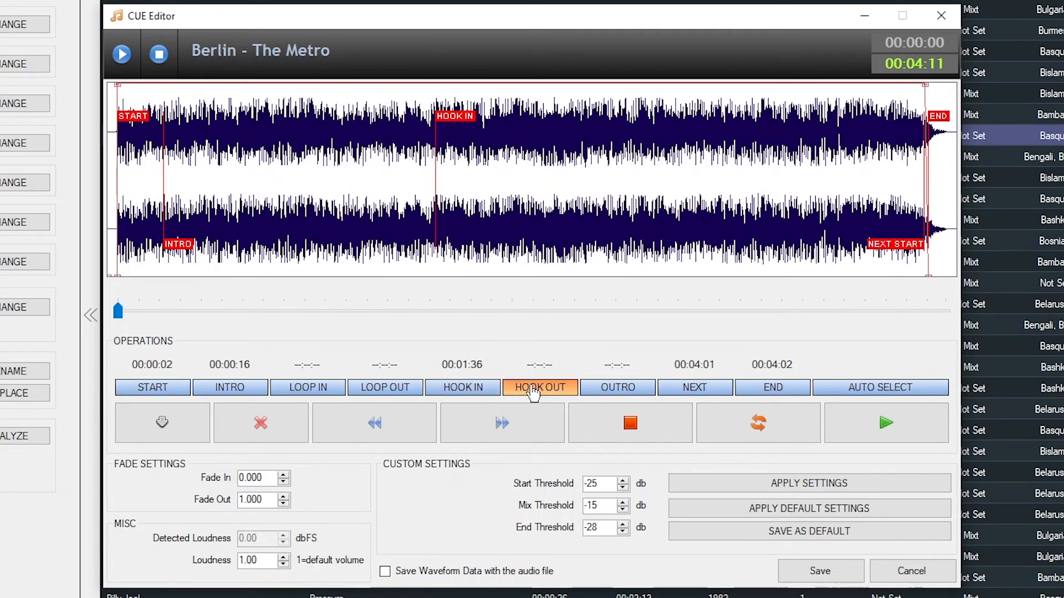
drag(560, 247, 479, 247)
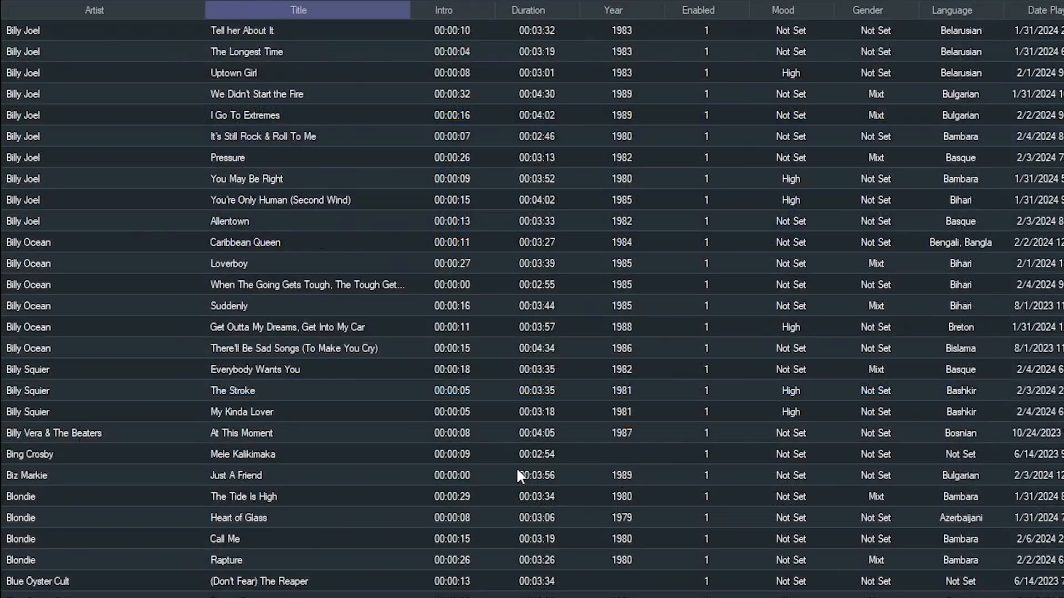
scroll(516, 467, down, 15)
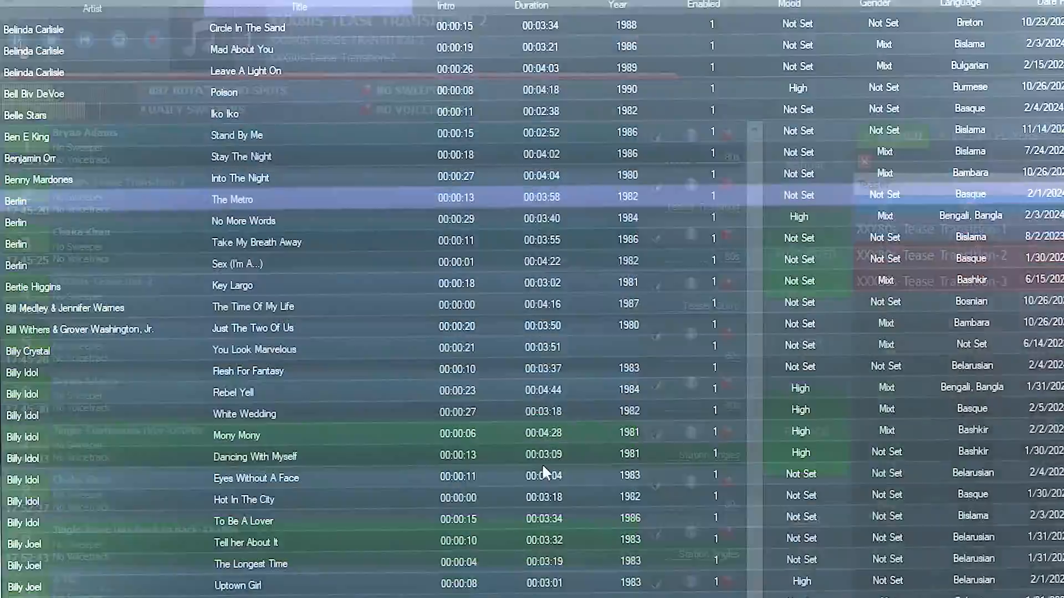
scroll(542, 469, down, 11)
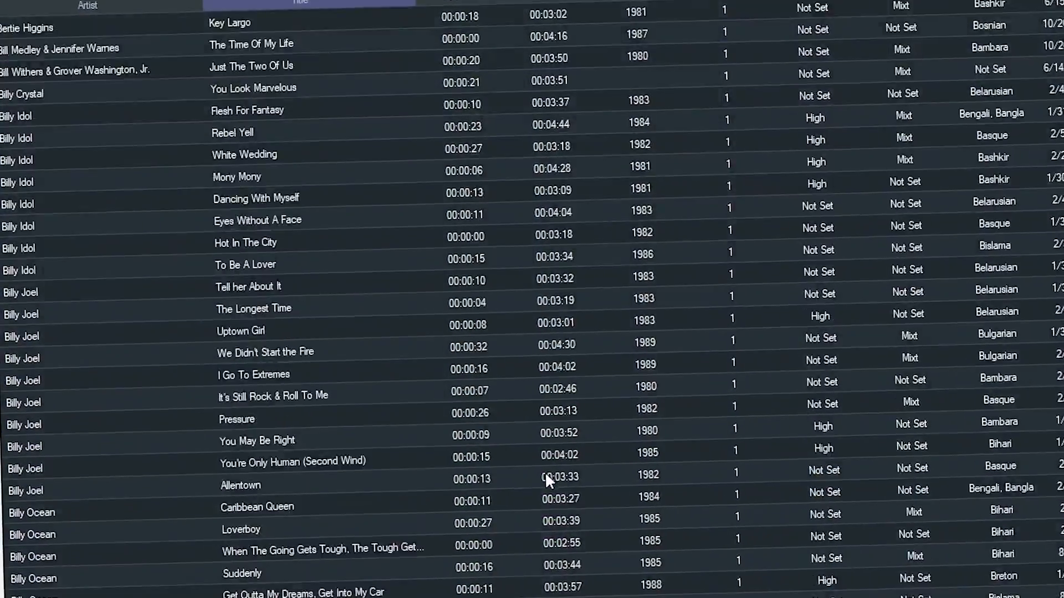
scroll(555, 472, down, 18)
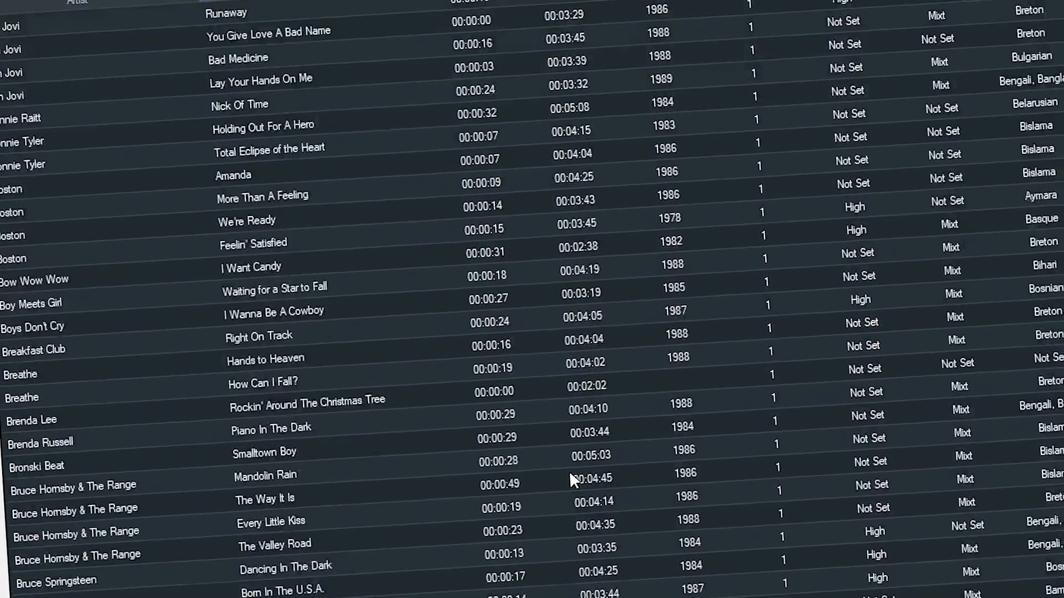
scroll(585, 472, down, 3)
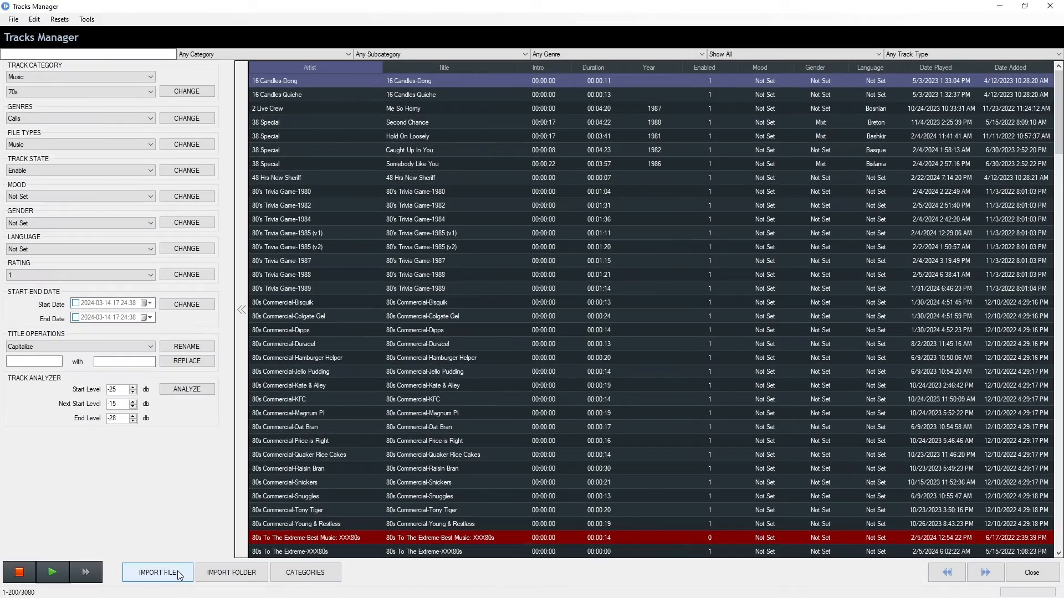
- Load Soul II Soul - Back To Life.mp3 for import, set its category to Music and open the subcategory choices
click(157, 572)
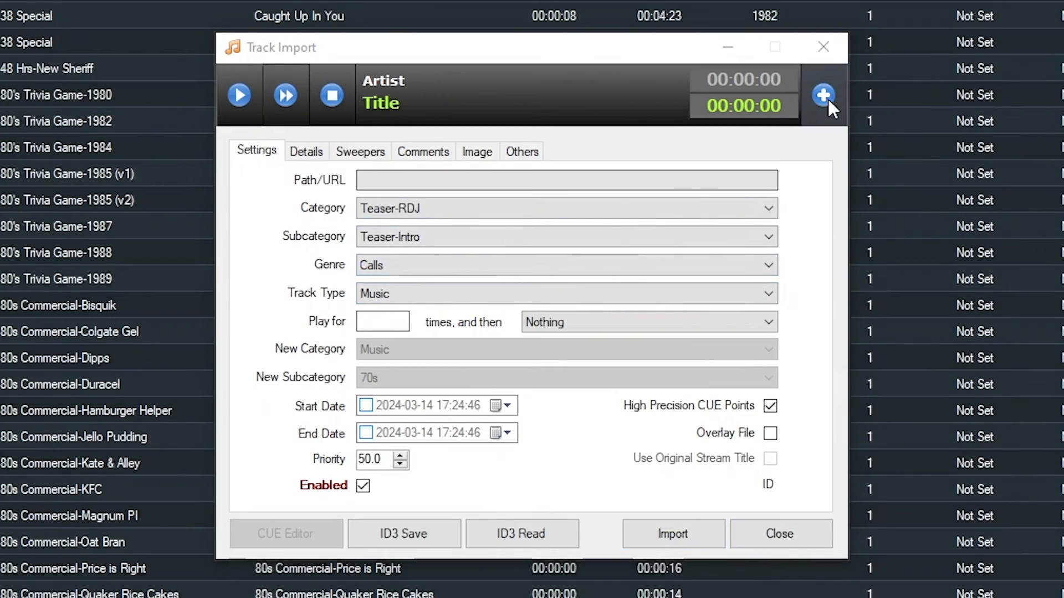
click(826, 96)
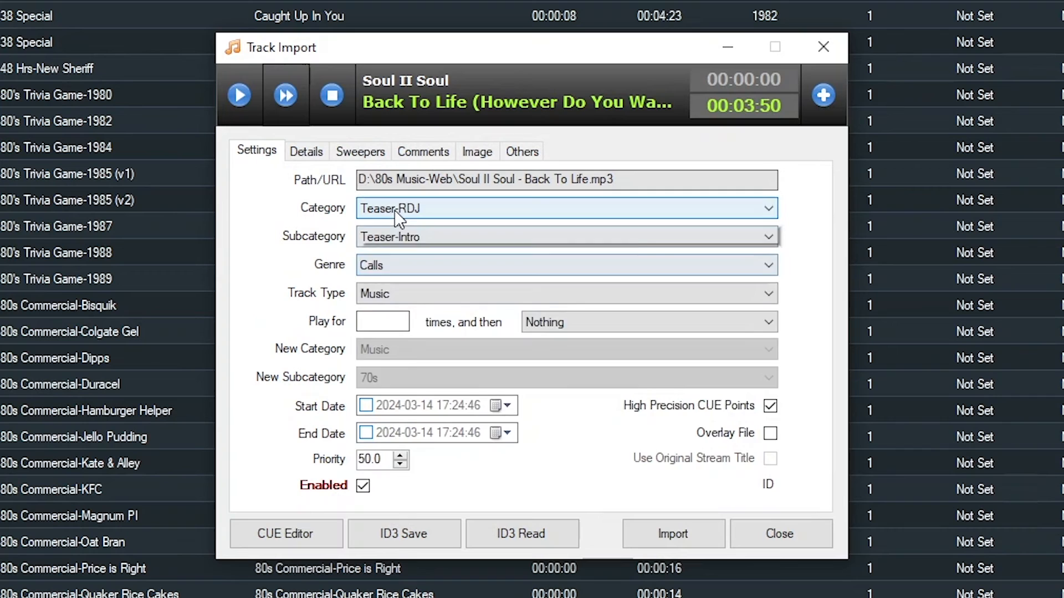
click(395, 211)
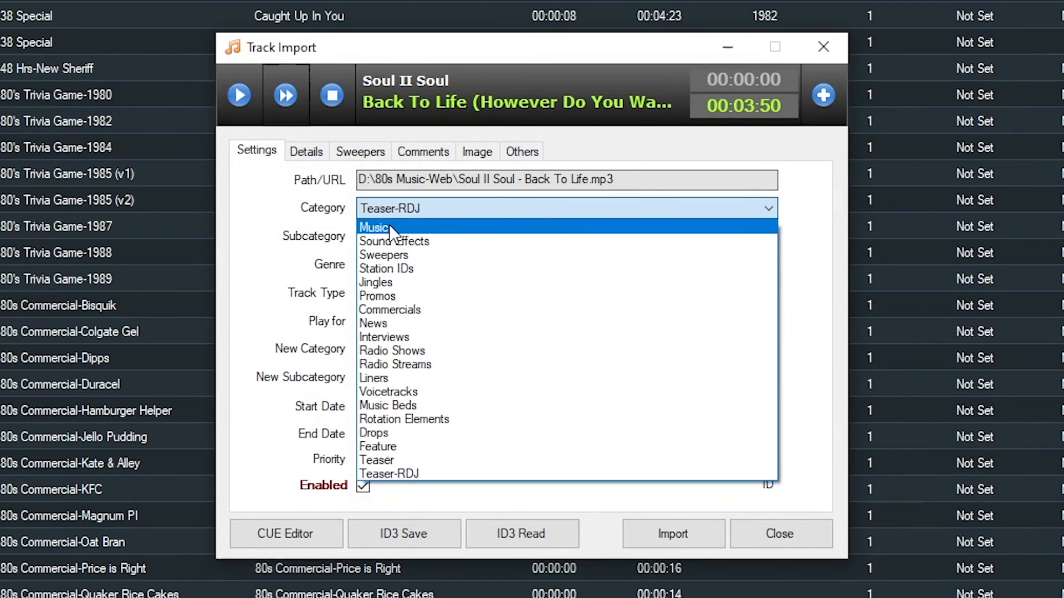
click(389, 226)
click(386, 239)
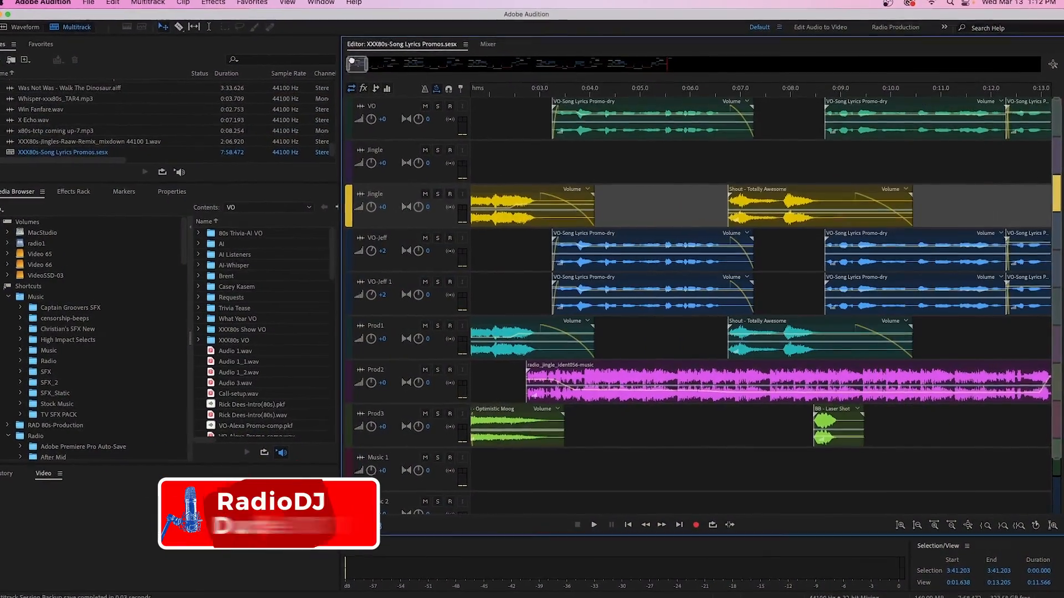
drag(351, 61, 376, 63)
drag(287, 23, 299, 24)
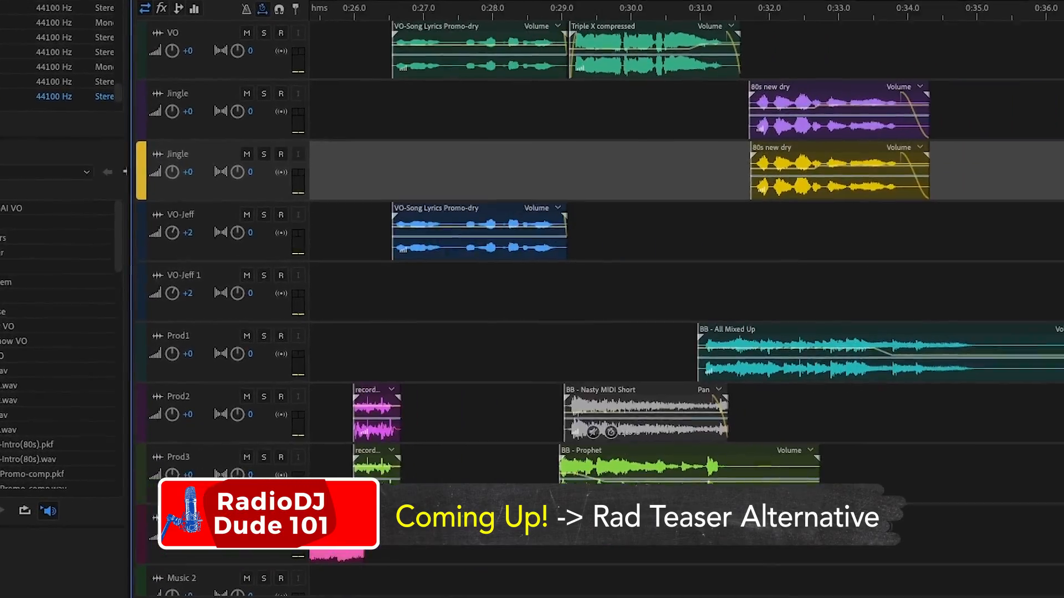
drag(224, 0, 251, 0)
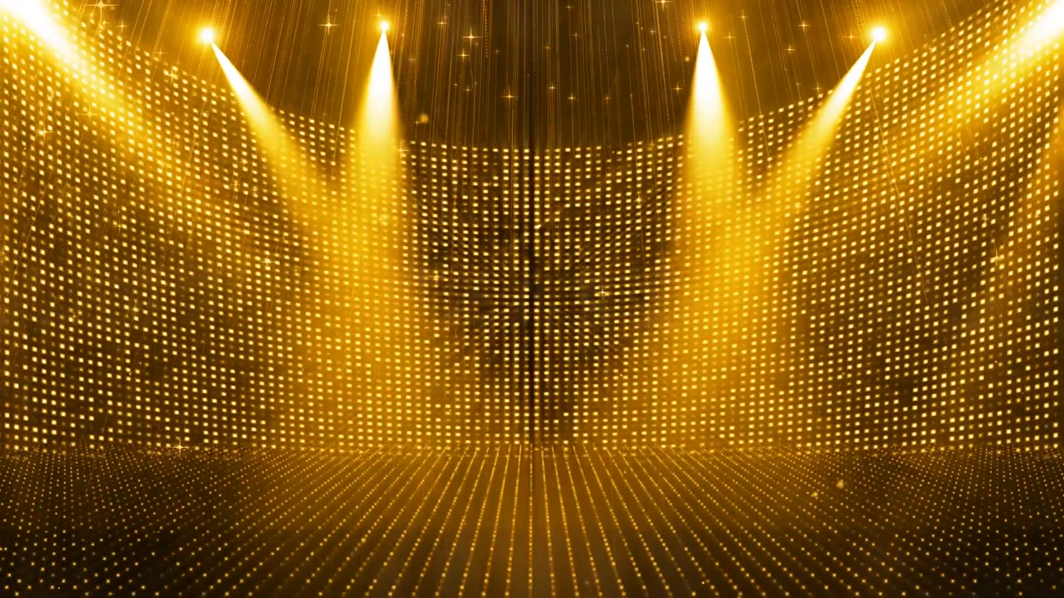